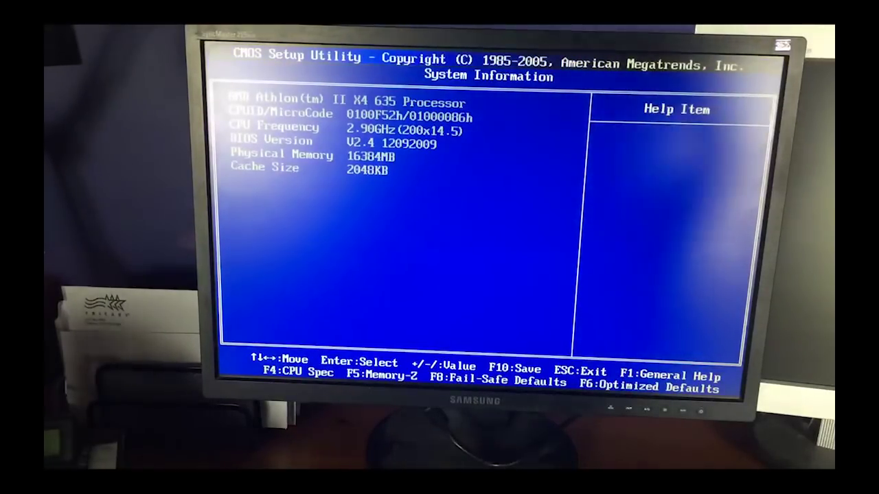
# - Leave the system information and review the general Advanced BIOS Features settings down to Primary Graphic's Adapter
pyautogui.press('Escape')
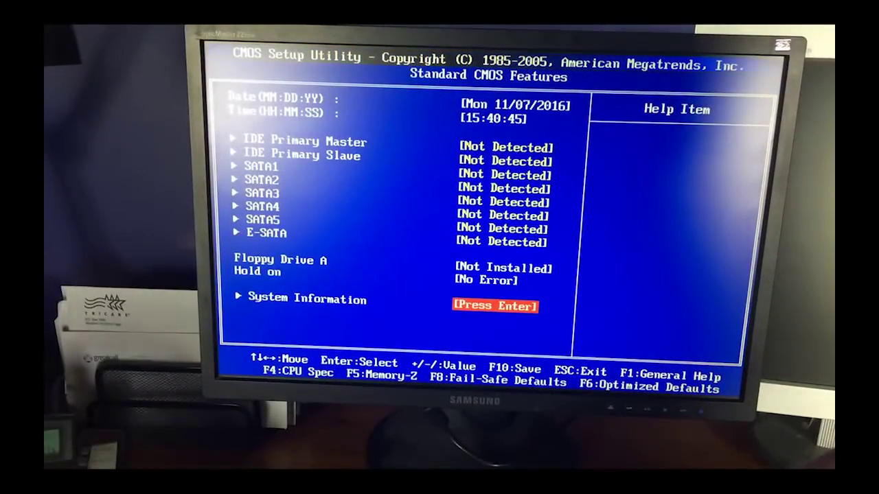
pyautogui.press('Escape')
pyautogui.press('Down')
pyautogui.press('Return')
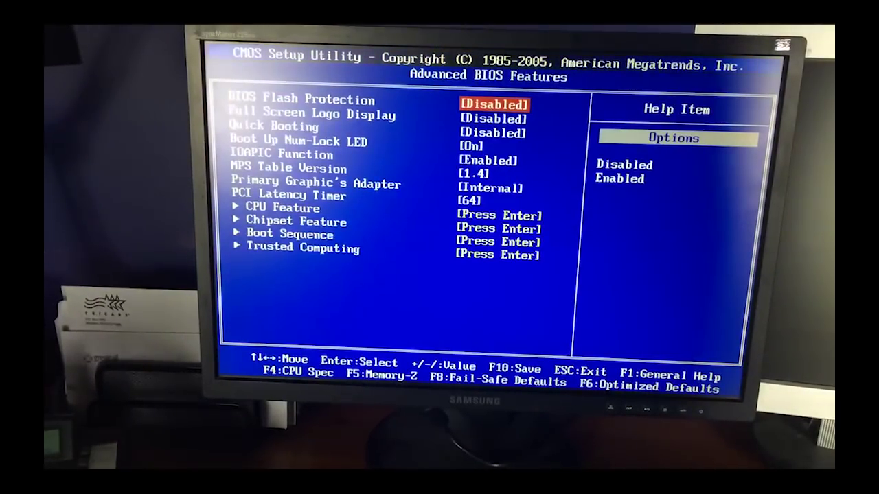
pyautogui.press('Down')
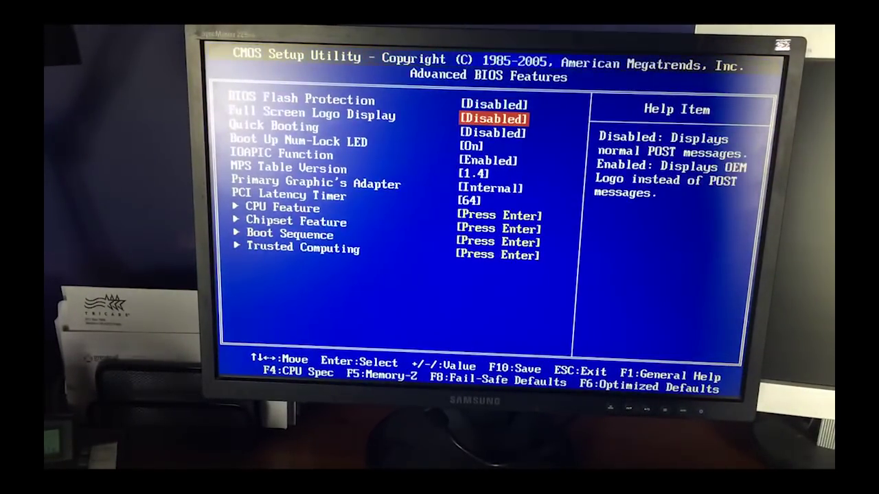
pyautogui.press('Down')
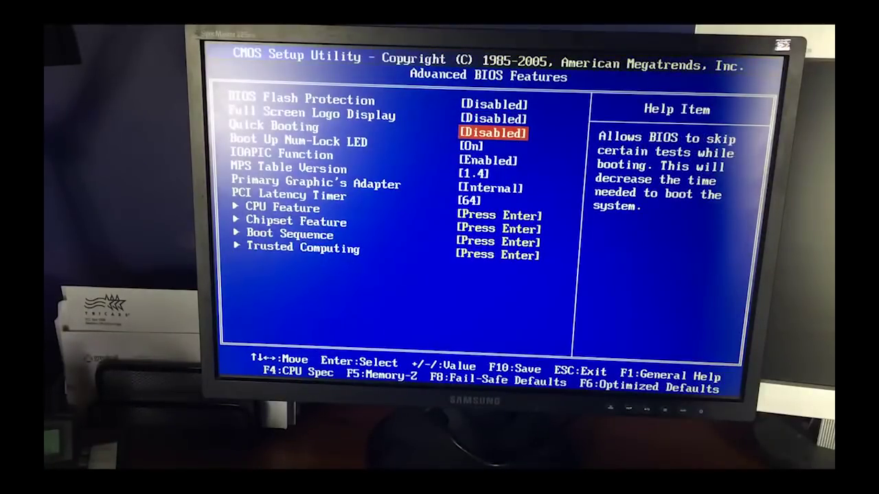
pyautogui.press('Down')
pyautogui.press('Down')
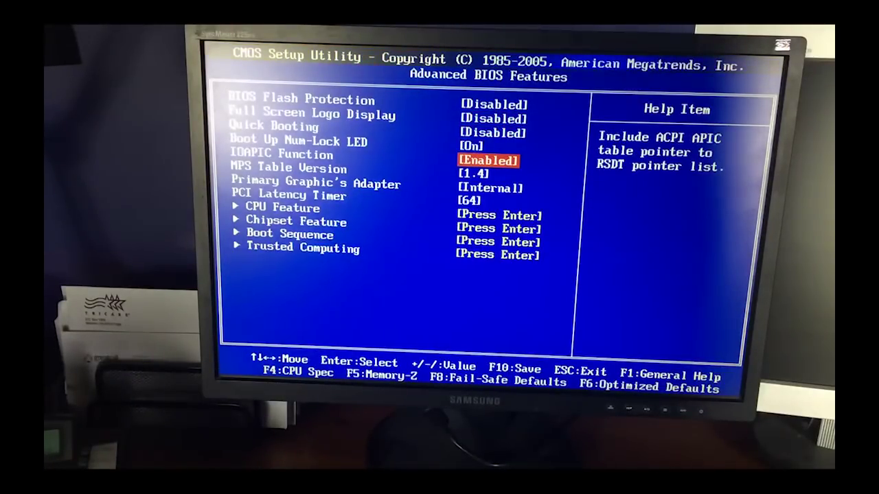
pyautogui.press('Down')
pyautogui.press('Down')
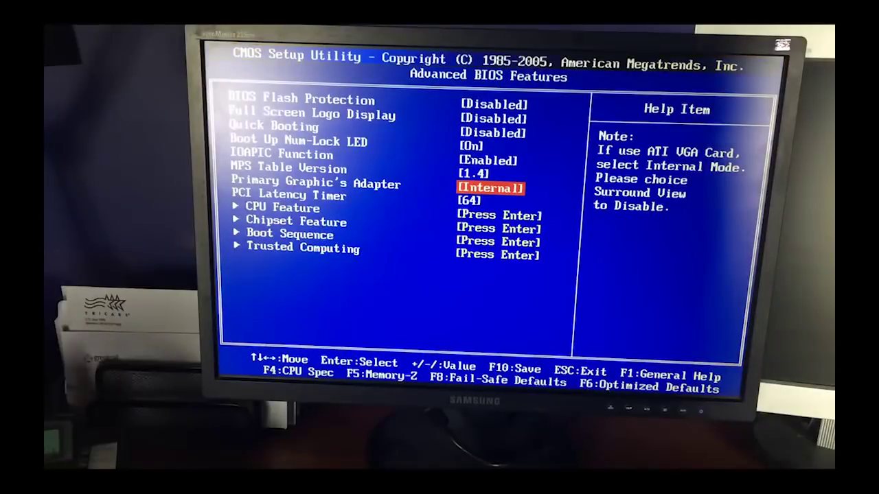
# - Inspect the CPU Feature, Chipset Feature and Boot Sequence settings under Advanced BIOS Features
pyautogui.press('Down')
pyautogui.press('Down')
pyautogui.press('Return')
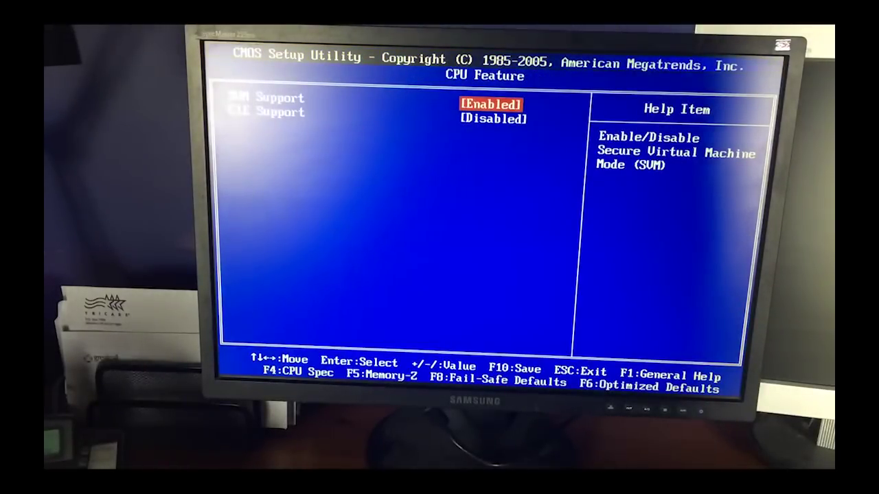
pyautogui.press('Escape')
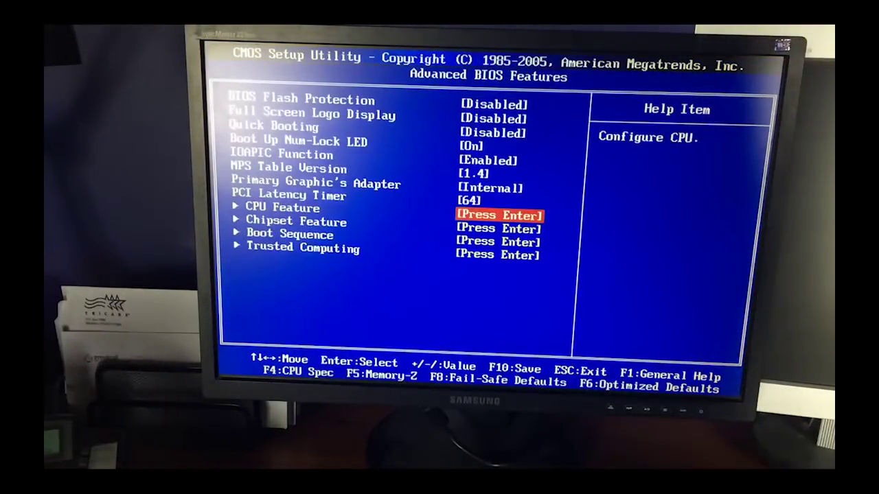
pyautogui.press('Down')
pyautogui.press('Return')
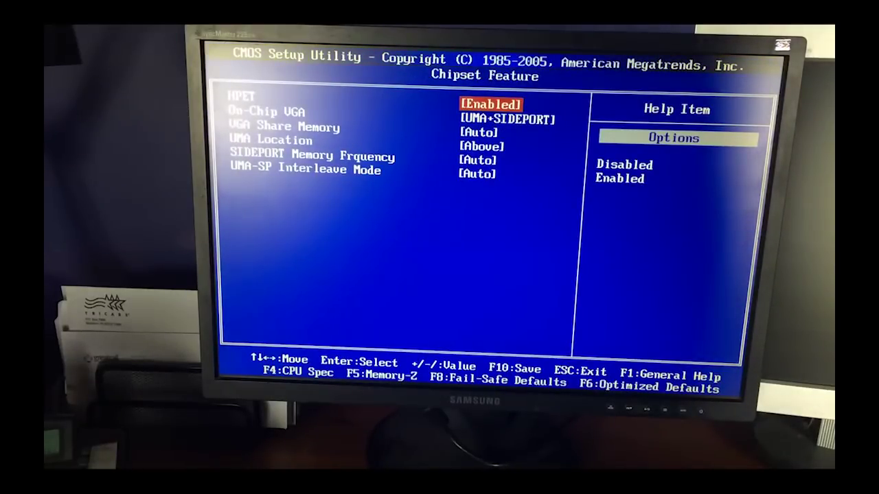
pyautogui.press('Escape')
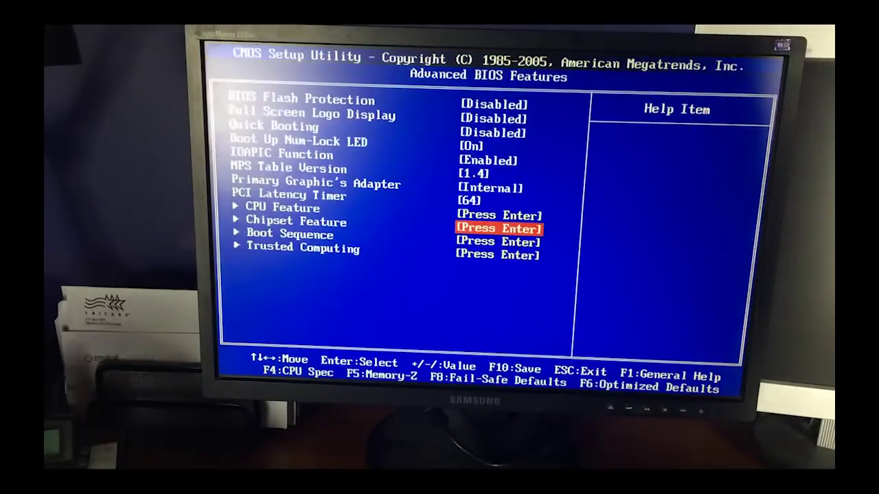
pyautogui.press('Down')
pyautogui.press('Return')
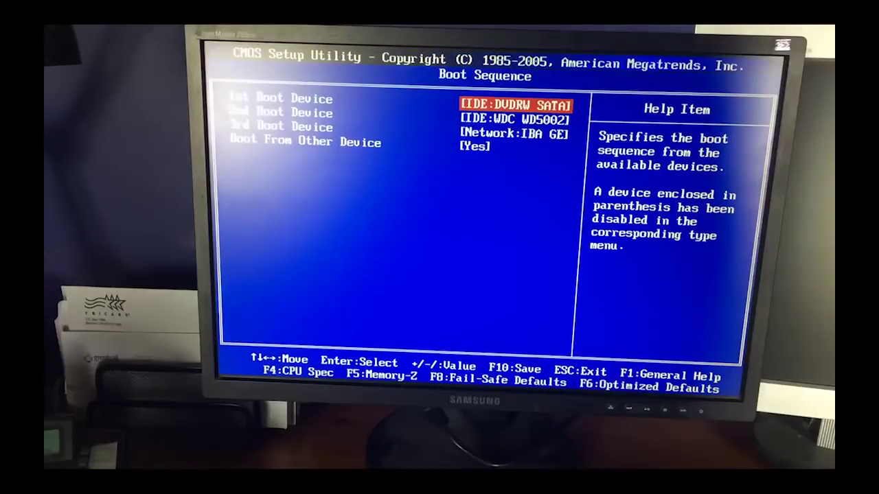
pyautogui.press('Escape')
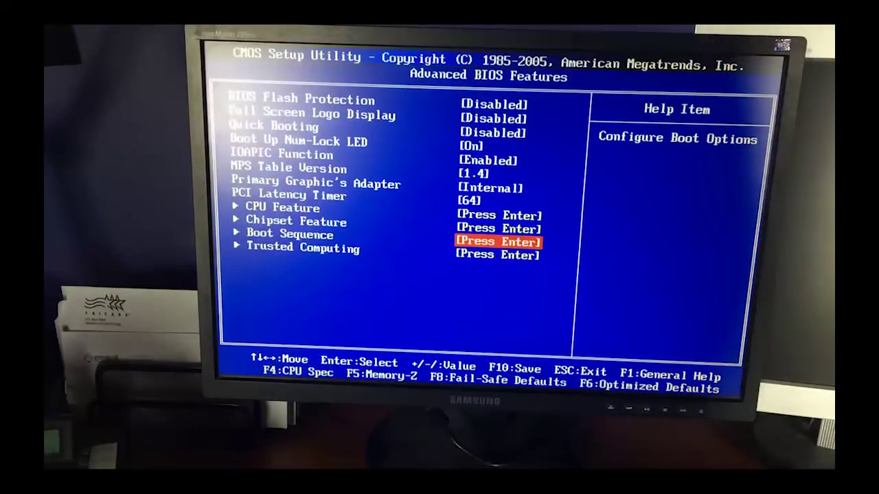
pyautogui.press('Escape')
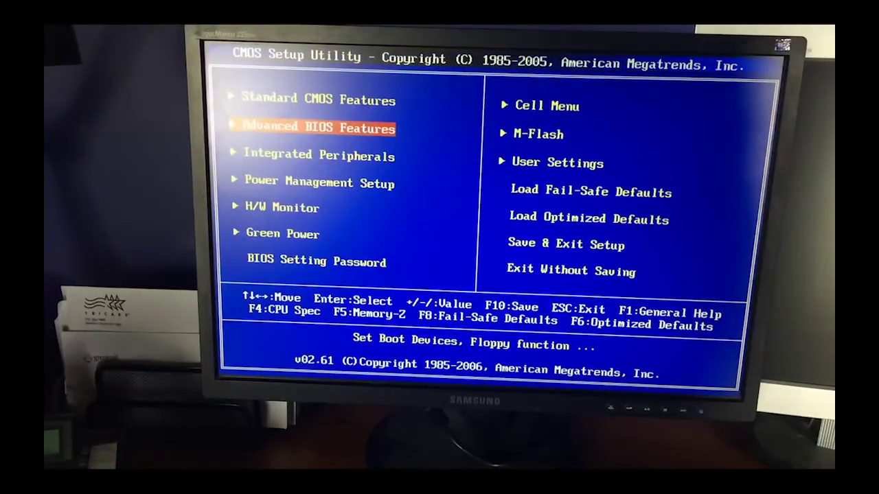
# - Disable the Onboard IEEE 1394 Controller and the HD Audio Controller under Integrated Peripherals
pyautogui.press('Down')
pyautogui.press('Return')
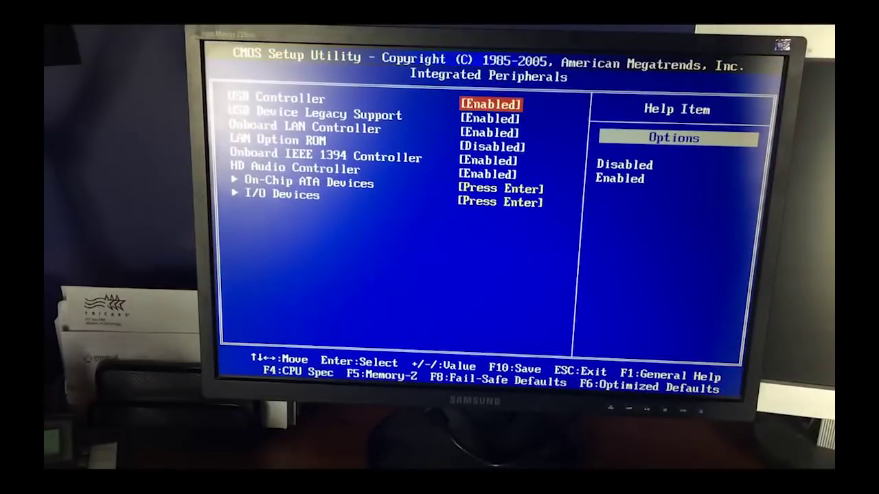
pyautogui.press('Down')
pyautogui.press('Down')
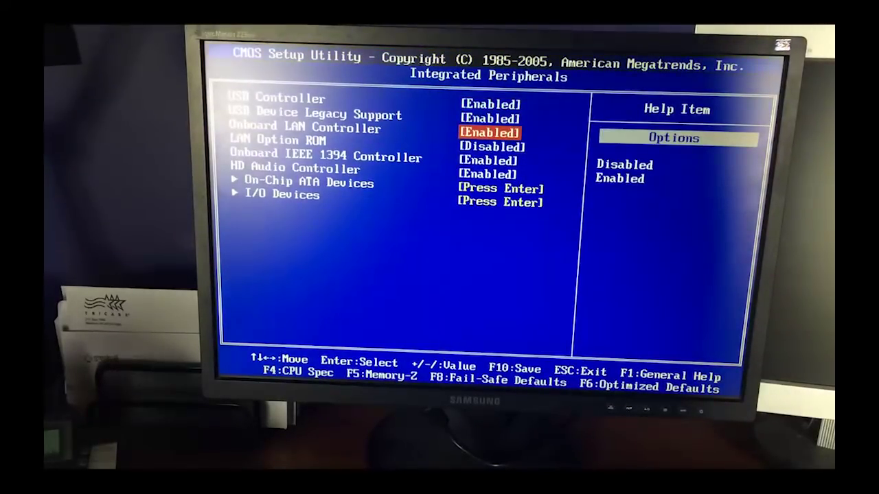
pyautogui.press('Down')
pyautogui.press('Down')
pyautogui.press('Return')
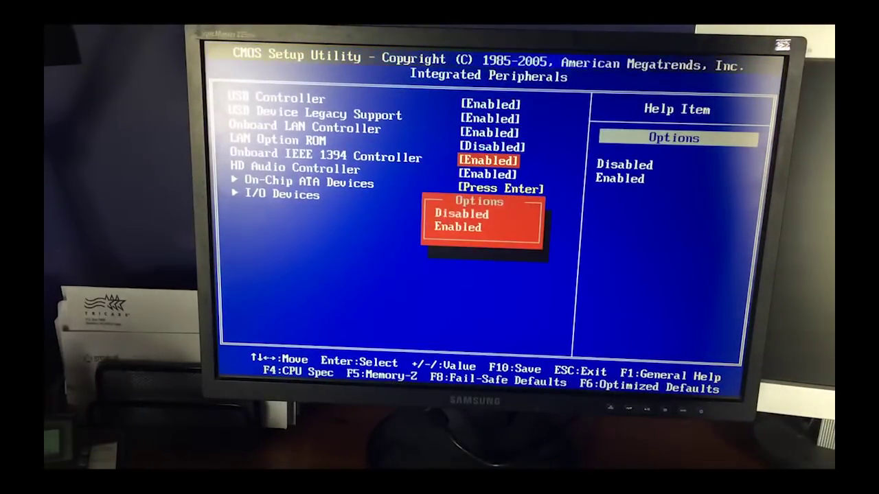
pyautogui.press('Up')
pyautogui.press('Return')
pyautogui.press('Down')
pyautogui.press('Return')
pyautogui.press('Up')
pyautogui.press('Return')
# - Check the RAID Mode setting of the On-Chip ATA Devices without changing it
pyautogui.press('Down')
pyautogui.press('Return')
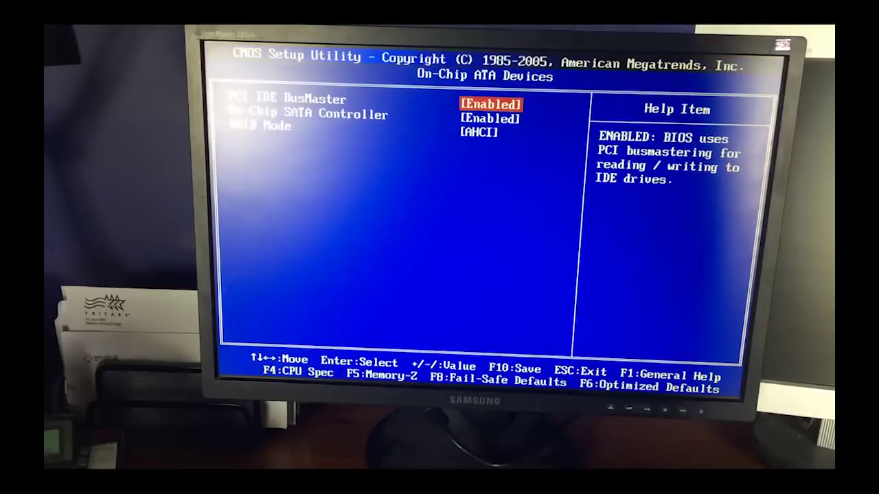
pyautogui.press('Down')
pyautogui.press('Down')
pyautogui.press('Return')
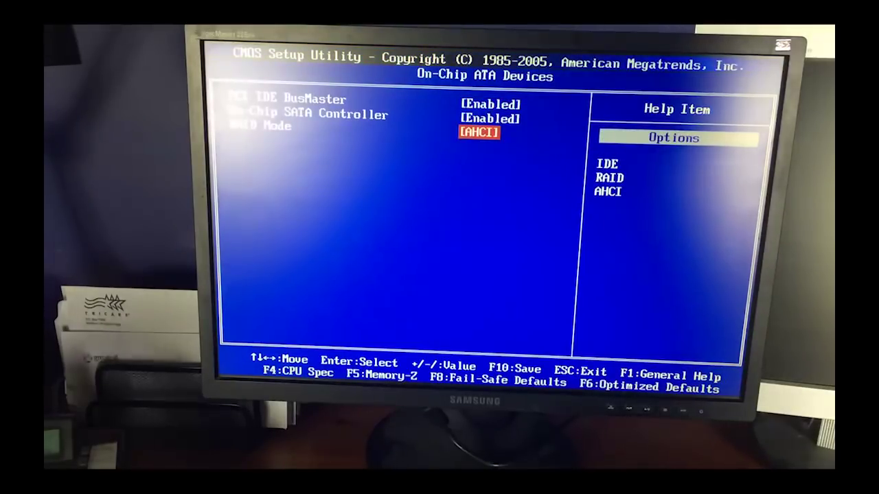
pyautogui.press('Escape')
pyautogui.press('Escape')
# - Set COM Port 1 to Disabled in the I/O Devices settings
pyautogui.press('Down')
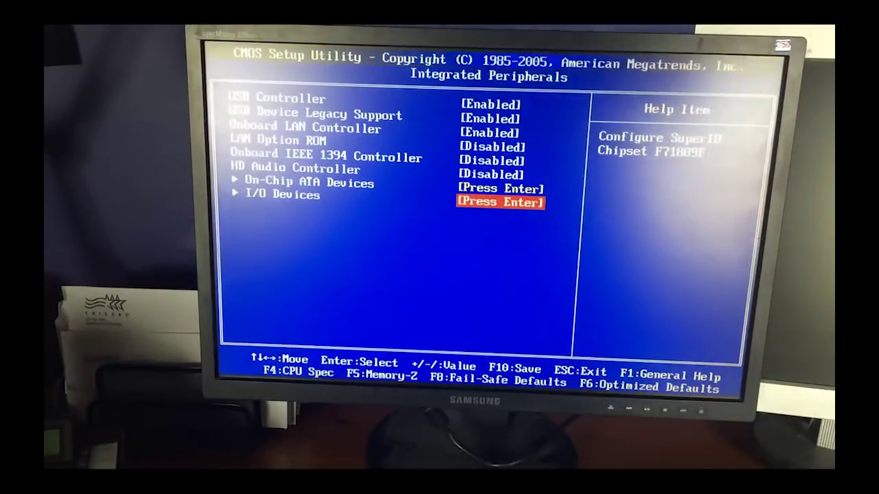
pyautogui.press('Return')
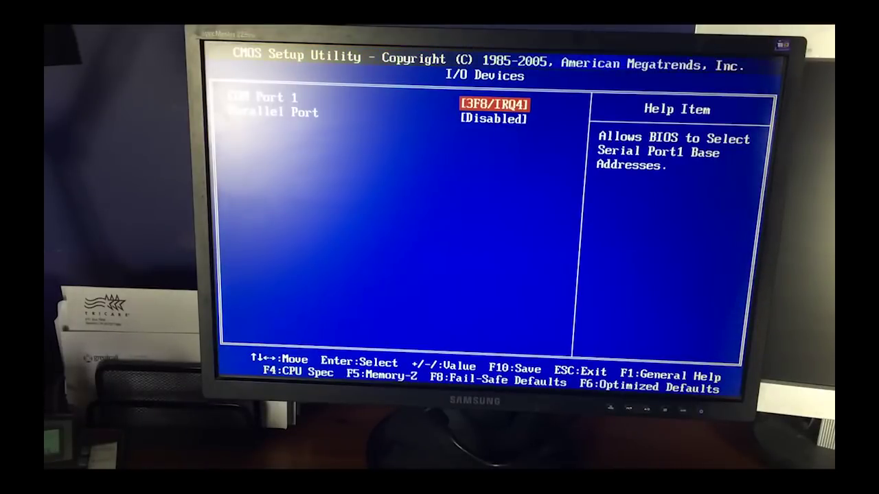
pyautogui.press('Return')
pyautogui.press('Up')
pyautogui.press('Up')
pyautogui.press('Down')
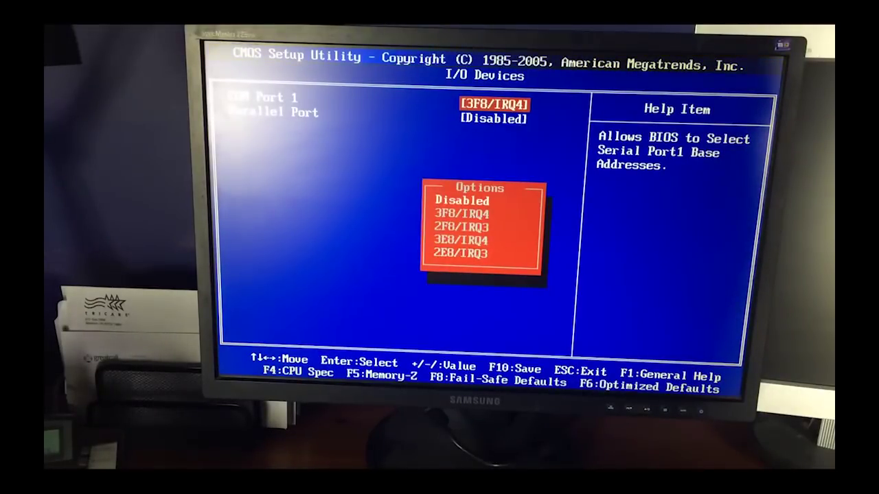
pyautogui.press('Return')
pyautogui.press('Escape')
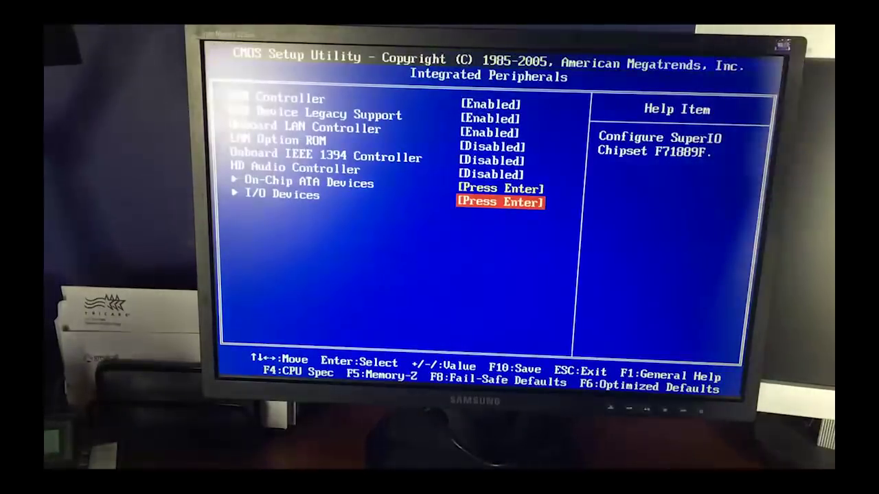
# - Save the BIOS configuration changes and exit the setup
pyautogui.press('Escape')
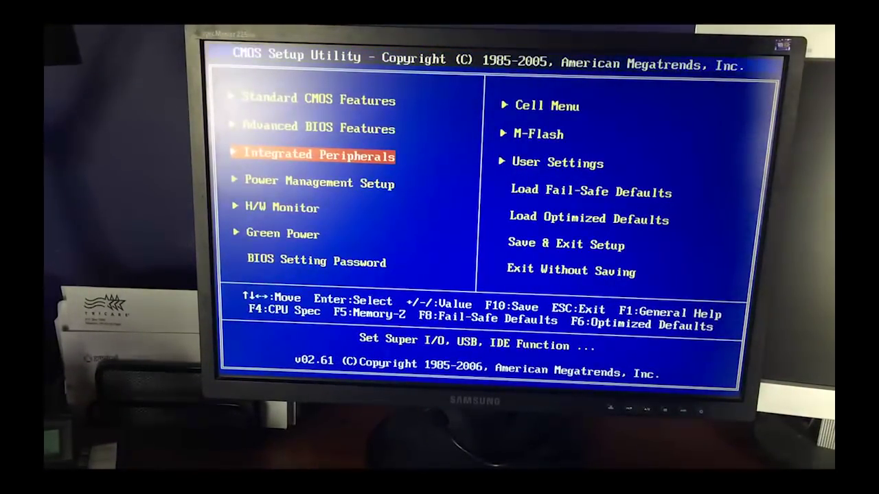
pyautogui.press('Down')
pyautogui.press('Down')
pyautogui.press('Down')
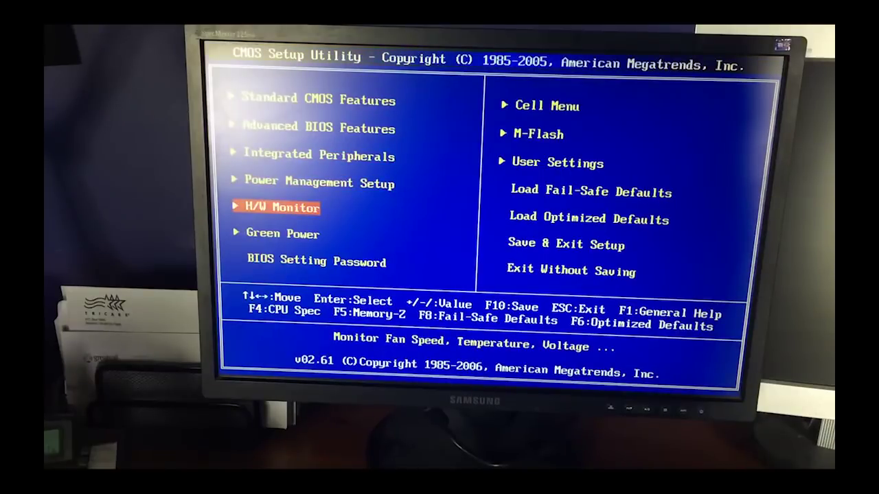
pyautogui.press('Right')
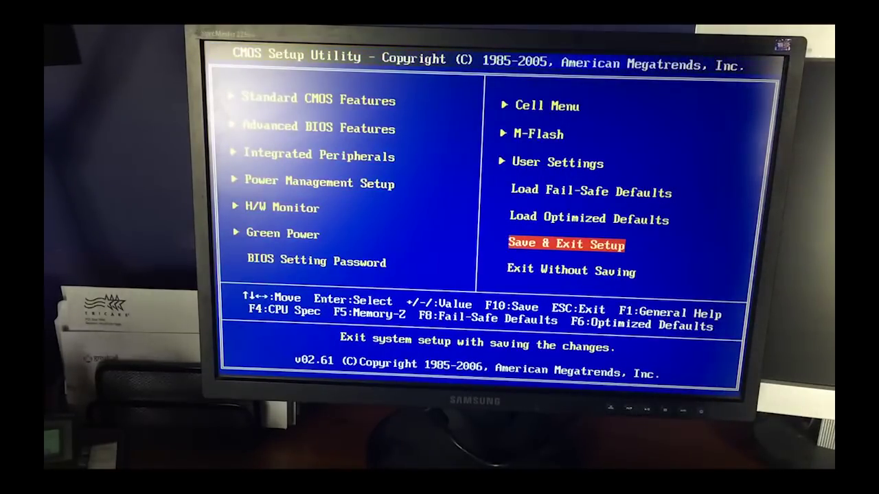
pyautogui.press('Return')
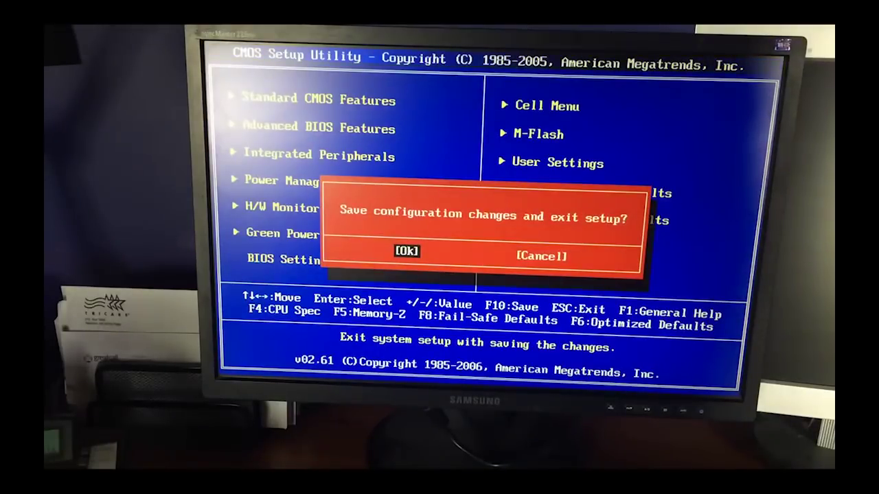
pyautogui.press('Return')
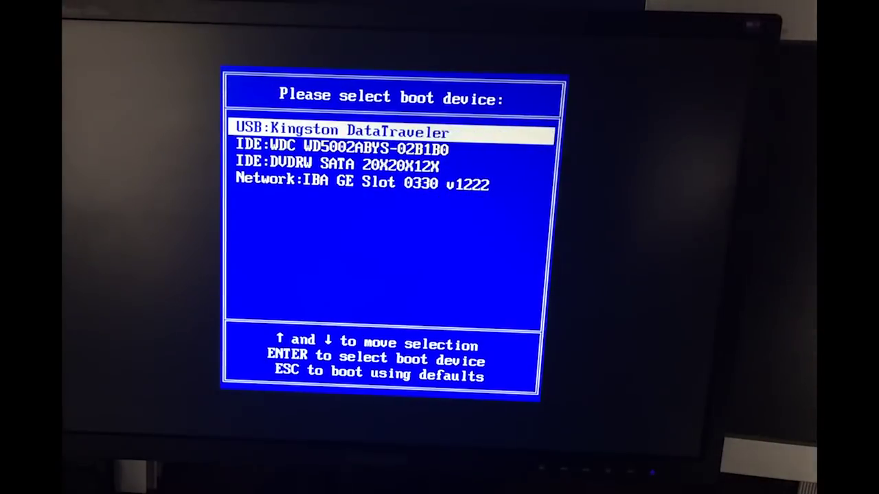
# - Boot the computer from the Kingston DataTraveler USB drive
pyautogui.press('Return')
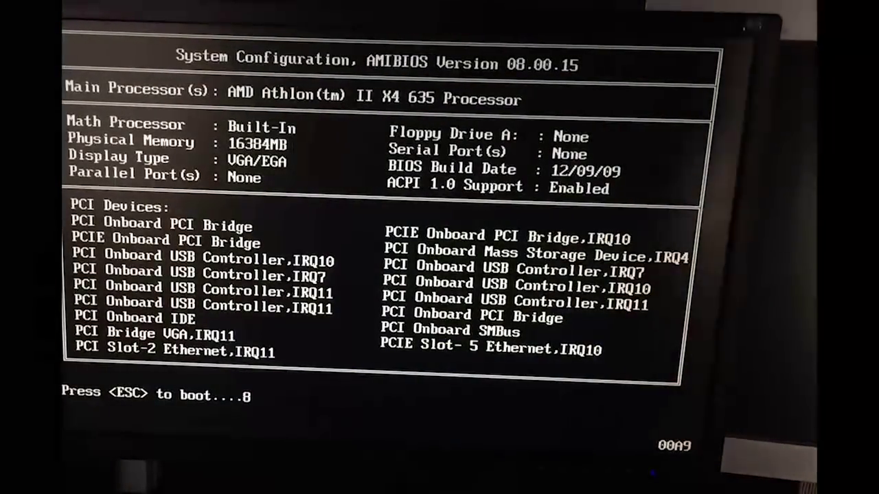
pyautogui.press('Escape')
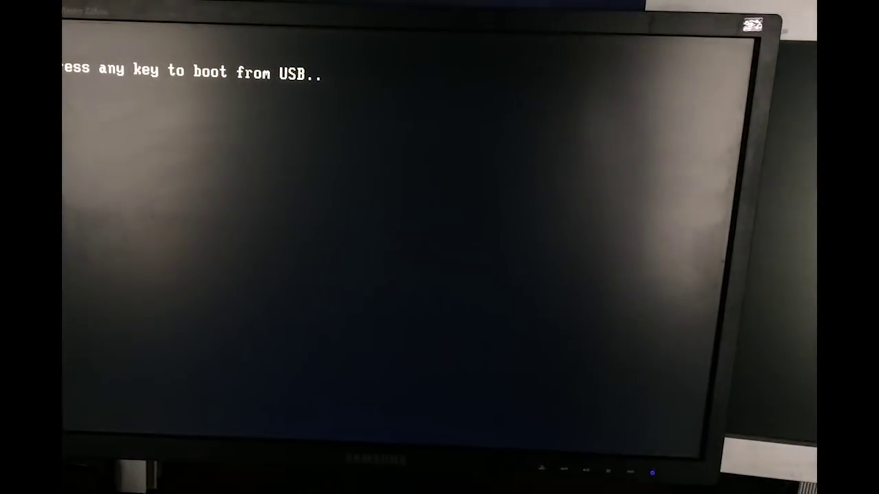
pyautogui.press('Return')
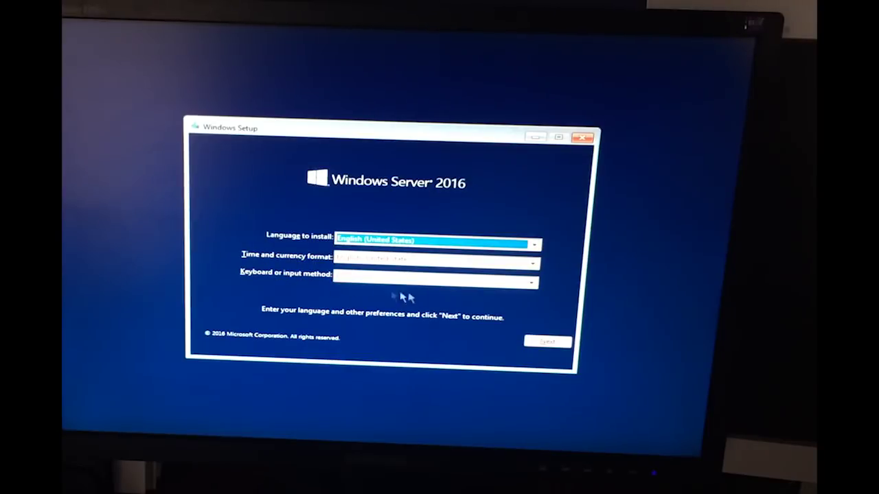
# - Start the Windows Server 2016 installation with the preset language options and continue without a product key
pyautogui.click(547, 343)
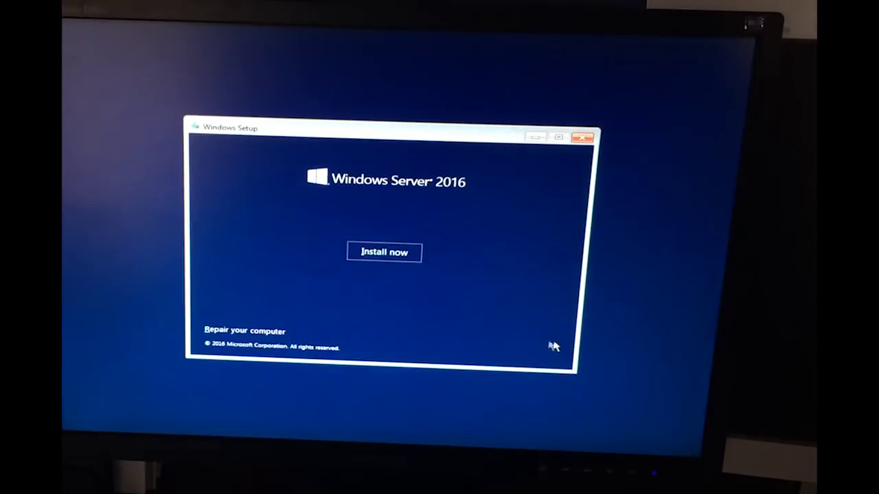
pyautogui.click(402, 255)
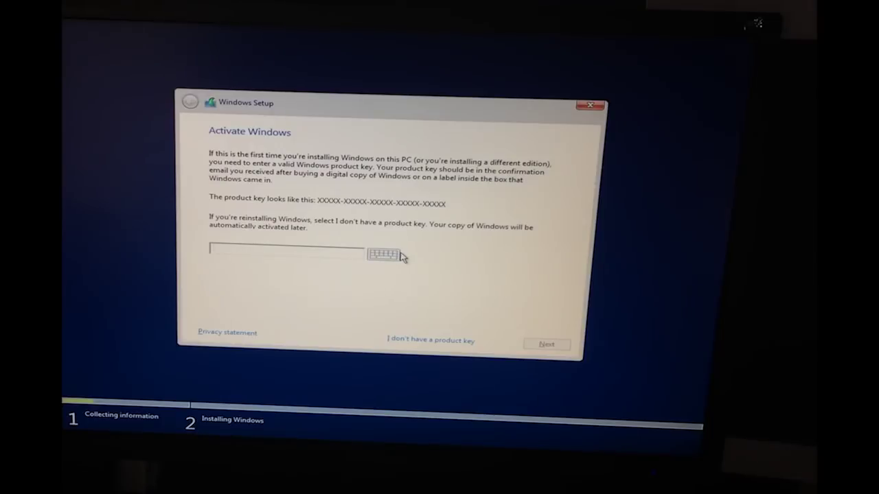
pyautogui.click(437, 341)
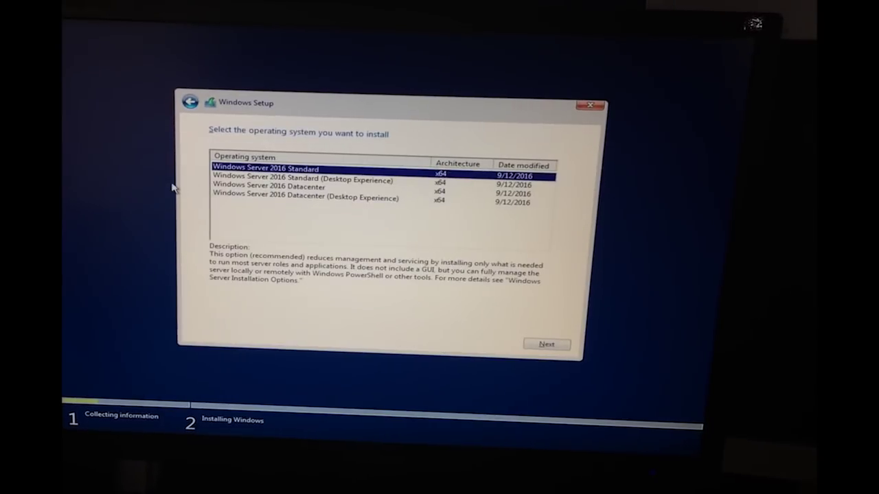
# - Choose Windows Server 2016 Standard (Desktop Experience) as the operating system to install and continue
pyautogui.click(270, 181)
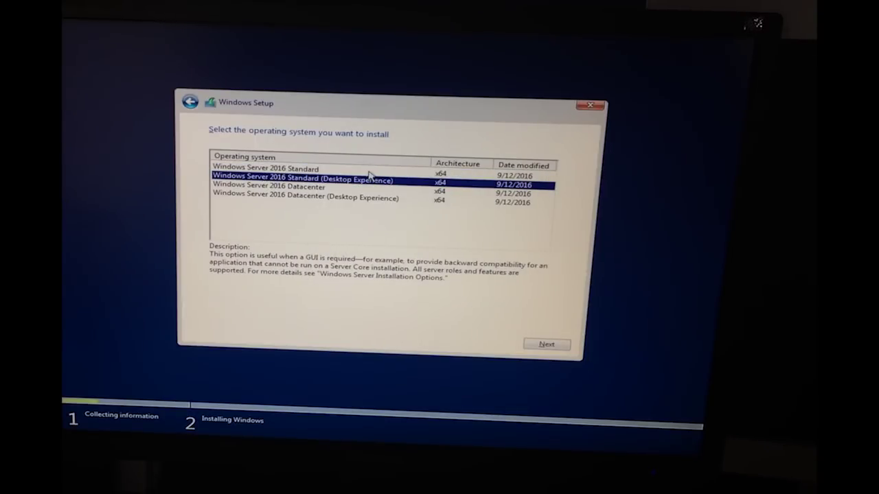
pyautogui.click(302, 169)
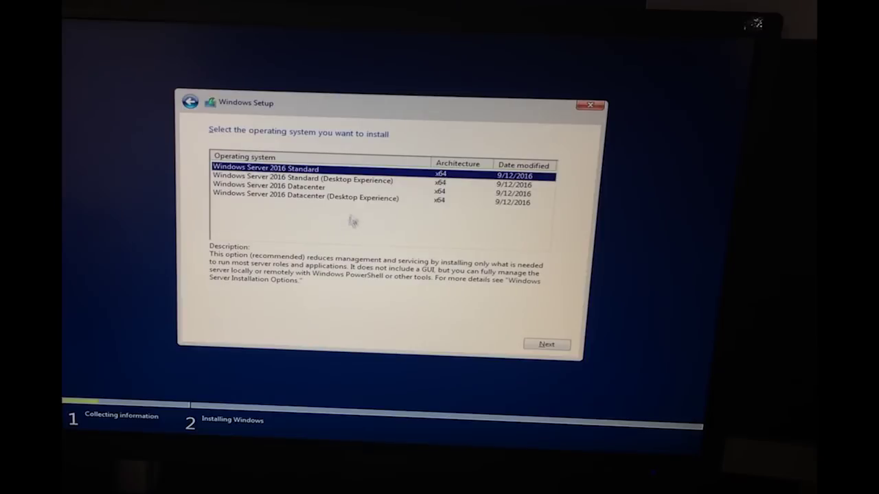
pyautogui.click(357, 180)
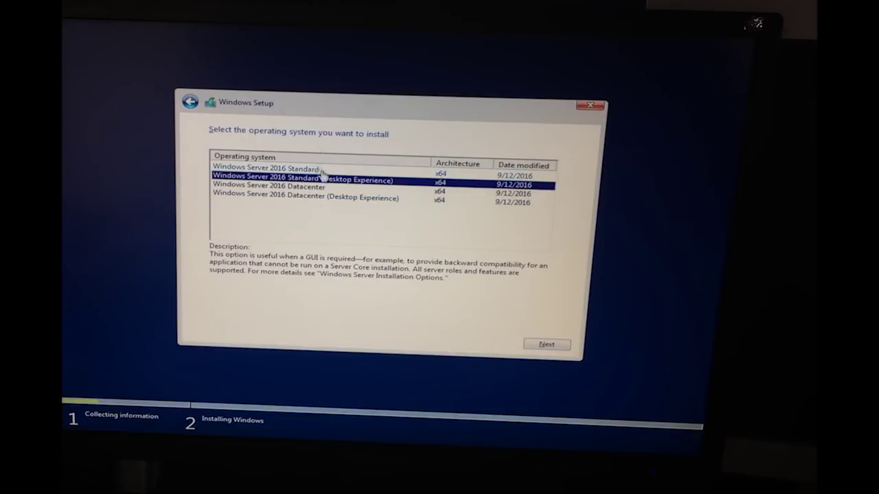
pyautogui.click(560, 345)
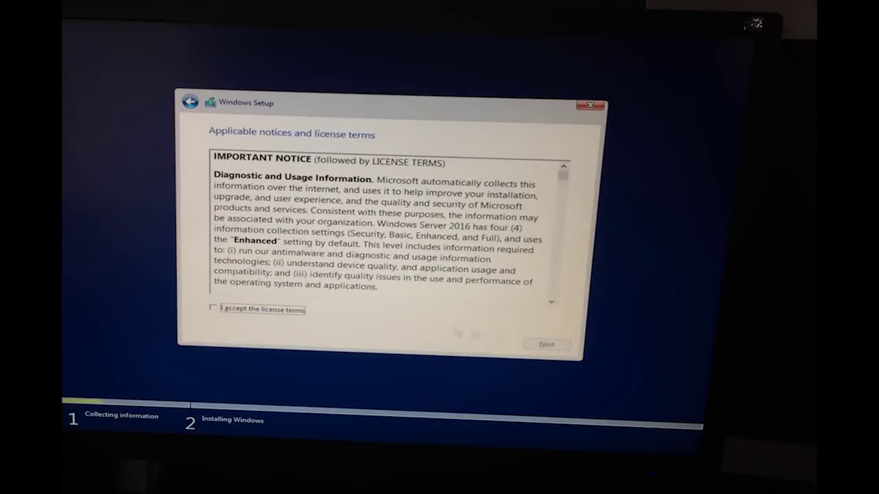
# - Accept the license terms and choose the Custom: Install Windows only (advanced) installation type
pyautogui.click(287, 312)
pyautogui.click(547, 344)
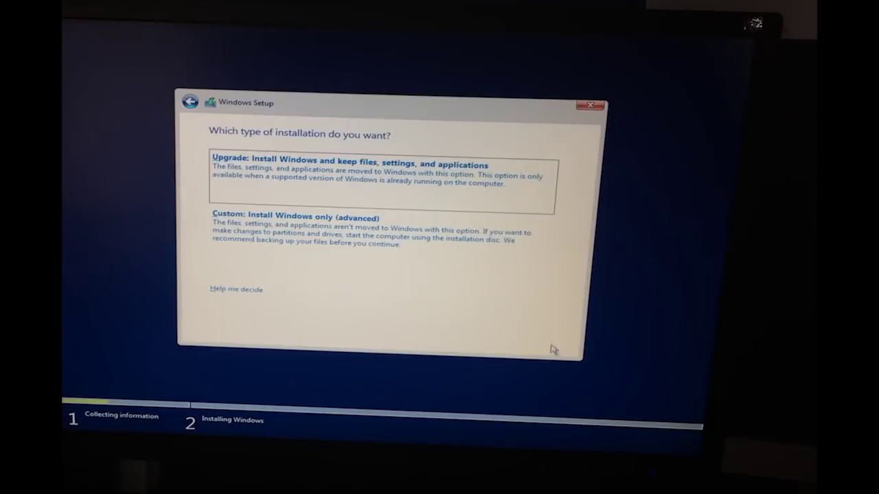
pyautogui.click(307, 231)
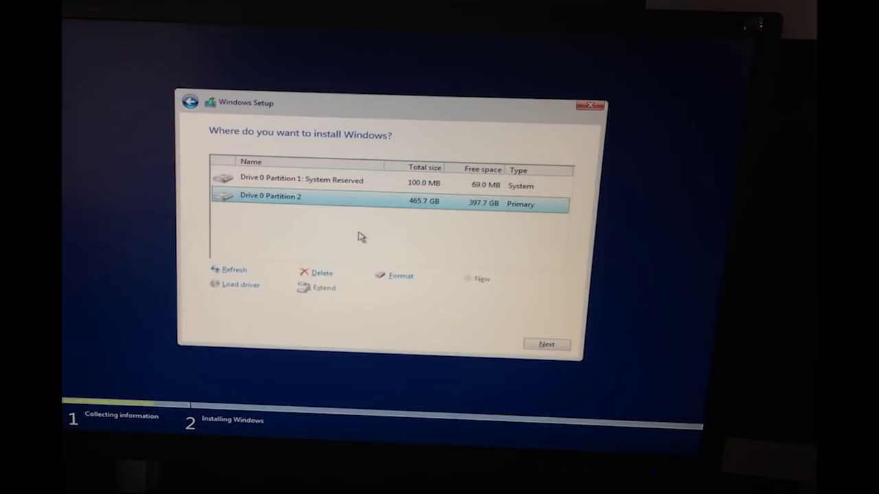
# - Delete Partition 2 and the System Reserved partition on Drive 0, accepting the loss of their data
pyautogui.click(320, 274)
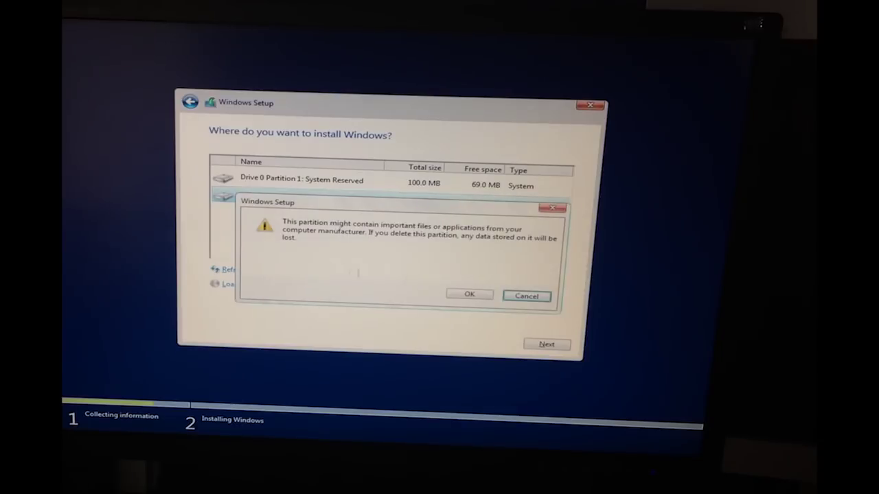
pyautogui.click(484, 296)
pyautogui.click(327, 272)
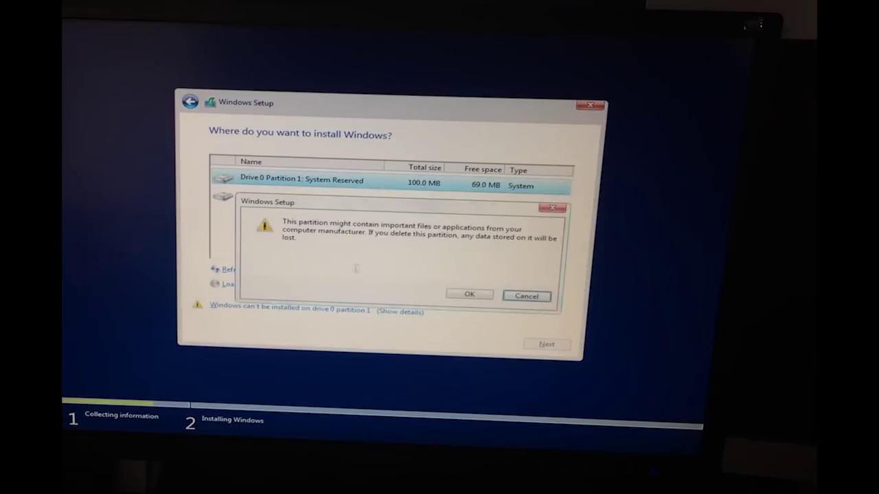
pyautogui.click(488, 297)
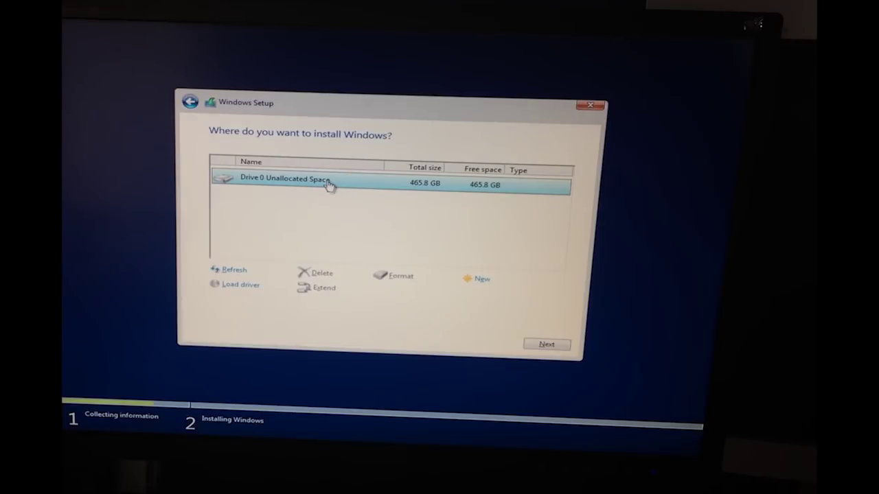
# - Create a 200000 MB partition in Drive 0's unallocated space, allow additional system partitions, and start installing Windows on the new primary partition
pyautogui.click(481, 278)
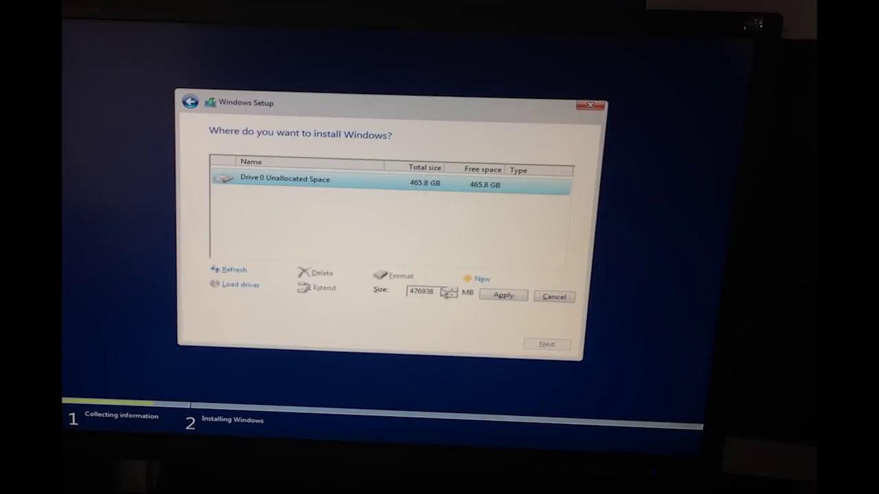
pyautogui.moveTo(441, 294); pyautogui.dragTo(406, 293)
pyautogui.write('200000')
pyautogui.click(512, 297)
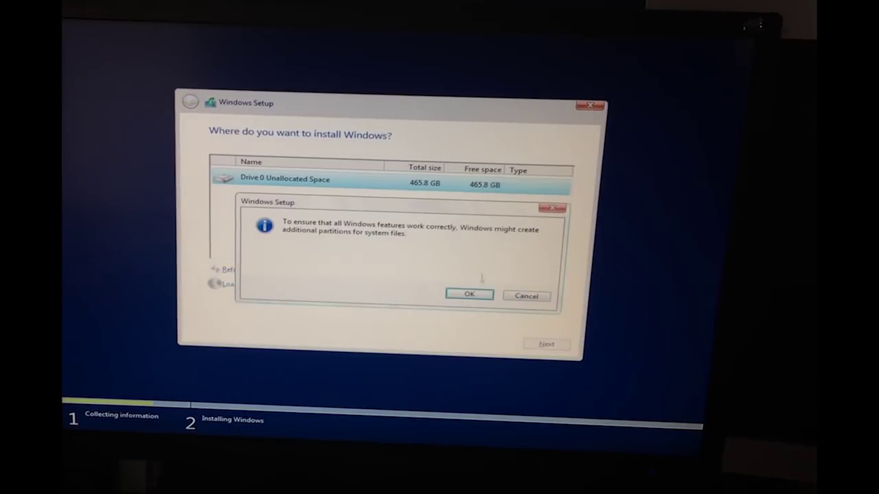
pyautogui.click(469, 296)
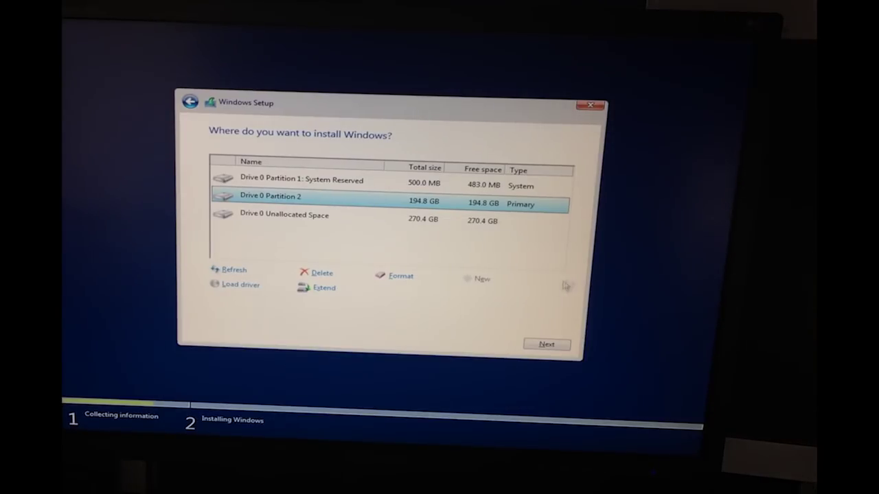
pyautogui.click(543, 346)
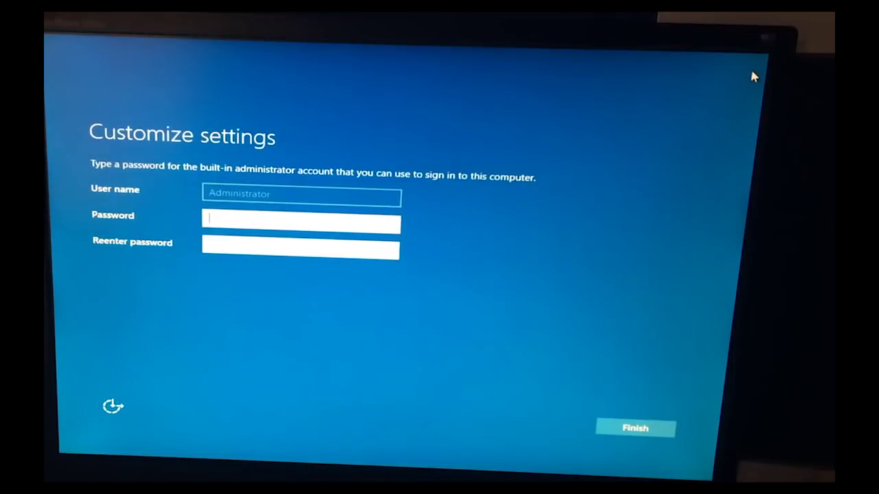
# - Set and re-enter the password for the built-in Administrator account, and finish customizing the settings
pyautogui.write('********')
pyautogui.press('Tab')
pyautogui.write('********')
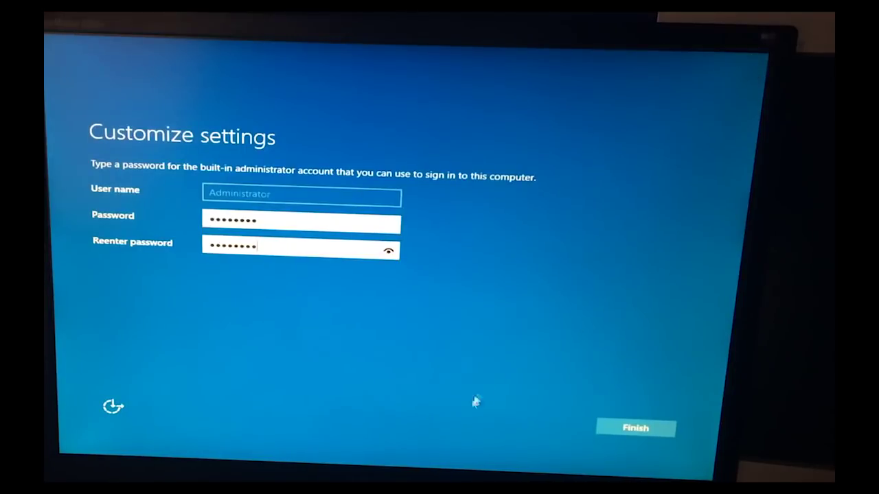
pyautogui.click(636, 432)
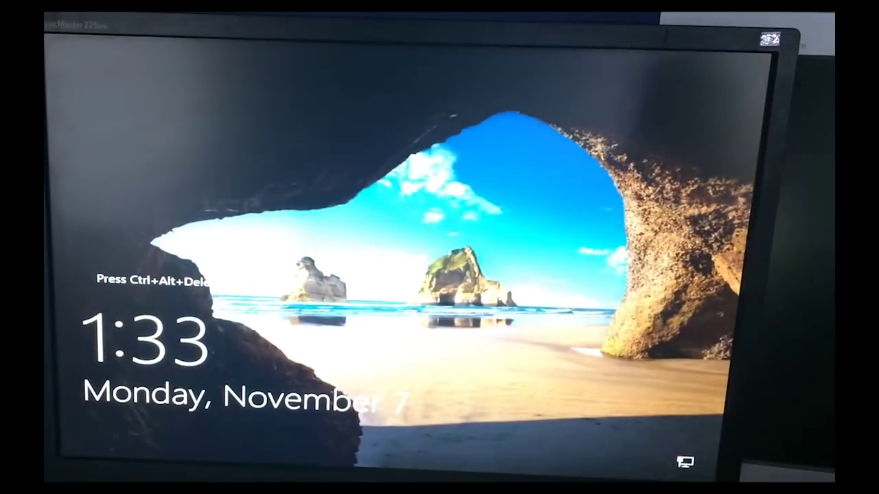
# - Sign in as Administrator with the account password and allow the PC to be discoverable on the network
pyautogui.hotkey('ctrl', 'alt', 'Delete')
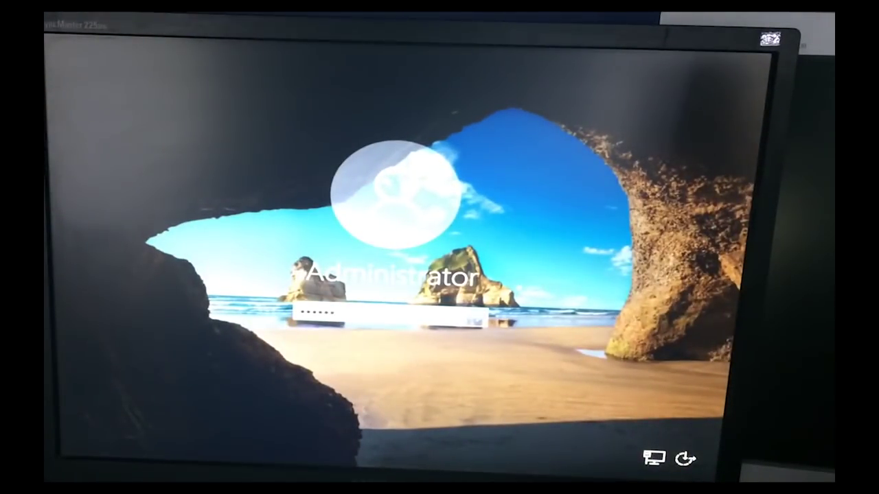
pyautogui.press('Return')
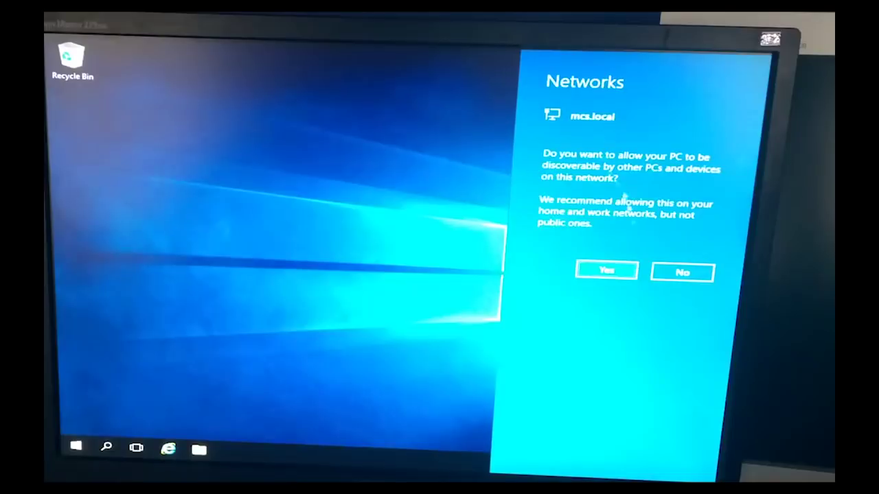
pyautogui.click(622, 273)
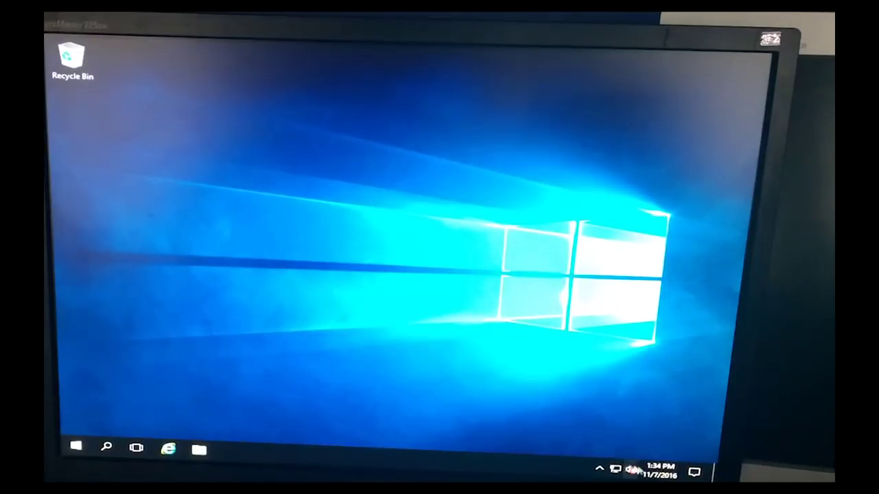
# - Set the time zone to (UTC-06:00) Central Time (US & Canada) in the date and time settings and close them
pyautogui.moveTo(656, 474)
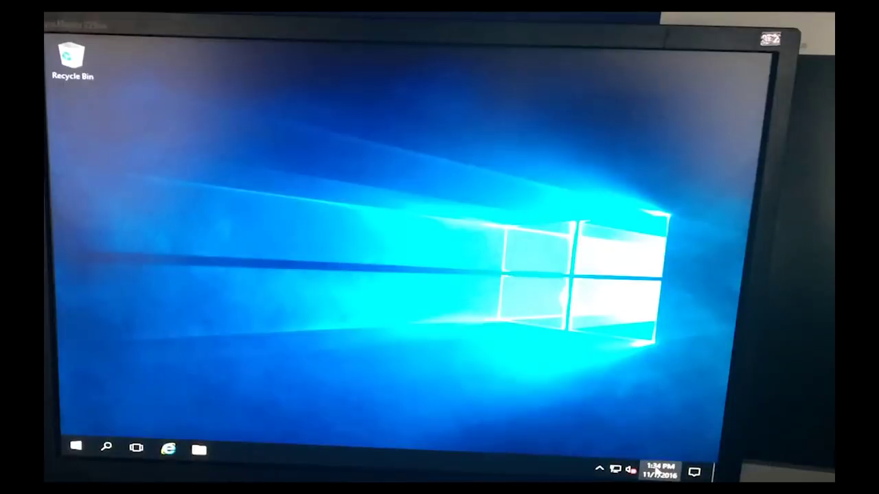
pyautogui.click(656, 472)
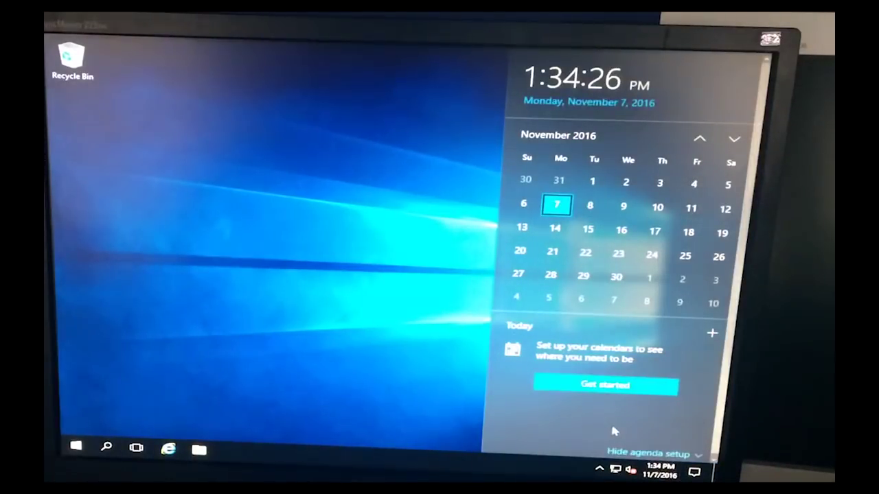
pyautogui.click(642, 448)
pyautogui.click(580, 442)
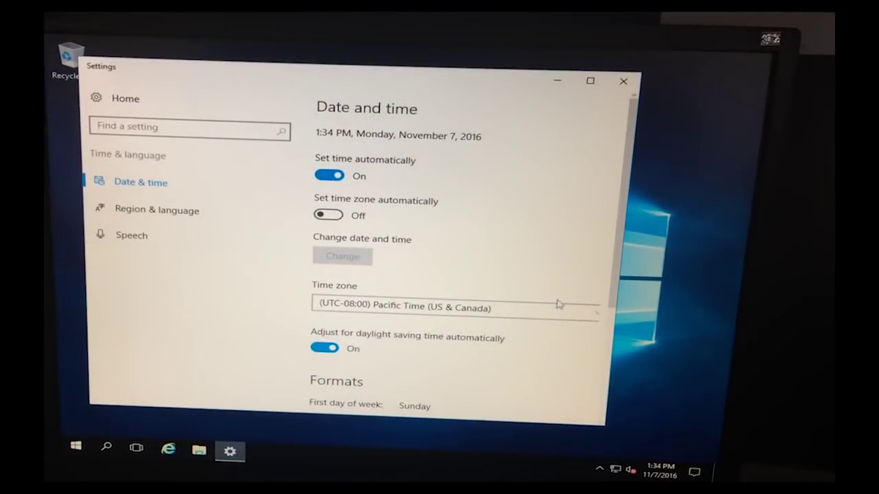
pyautogui.click(595, 315)
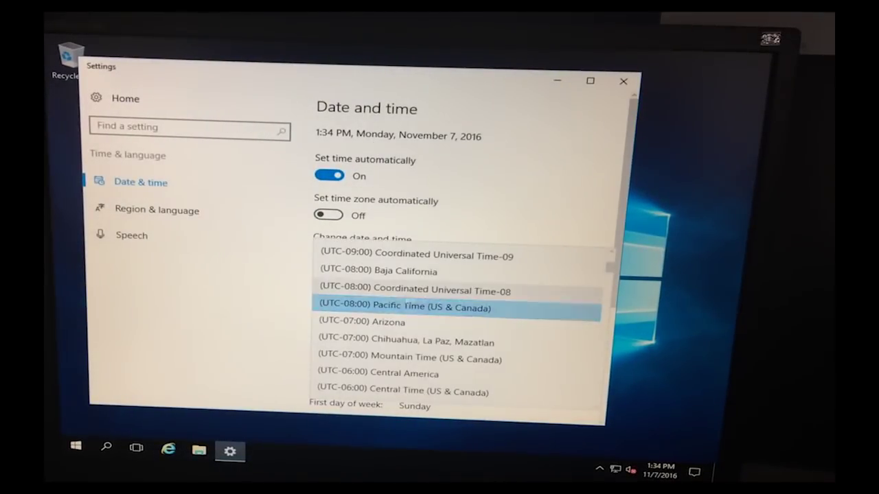
pyautogui.click(410, 391)
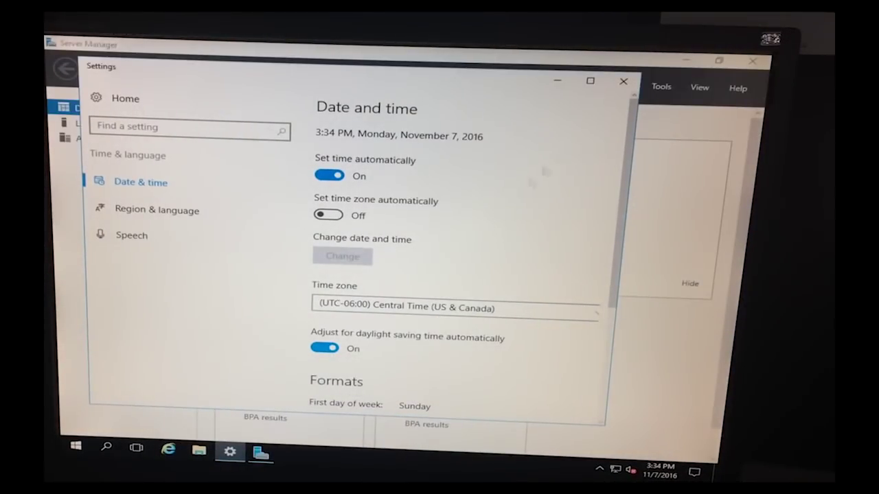
pyautogui.click(624, 82)
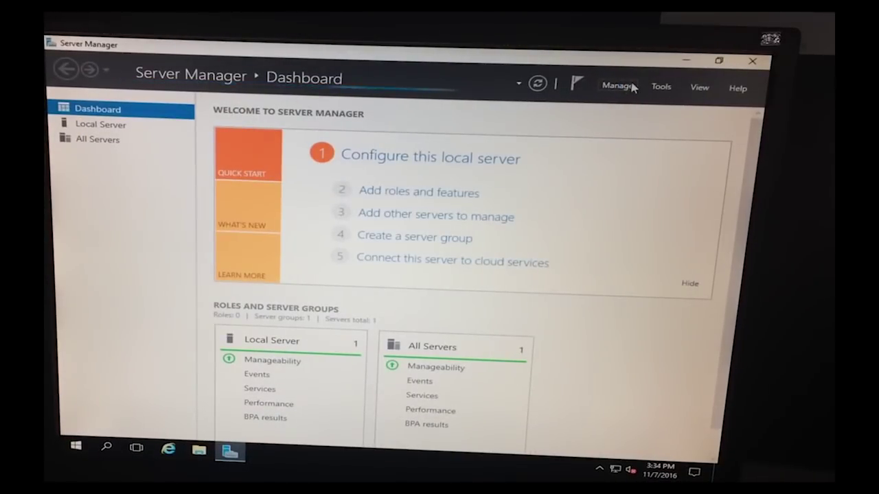
# - Minimize Server Manager, set the display resolution to 1280 × 1024 in the advanced display settings, keep the change and close Settings
pyautogui.click(686, 64)
pyautogui.rightClick(262, 254)
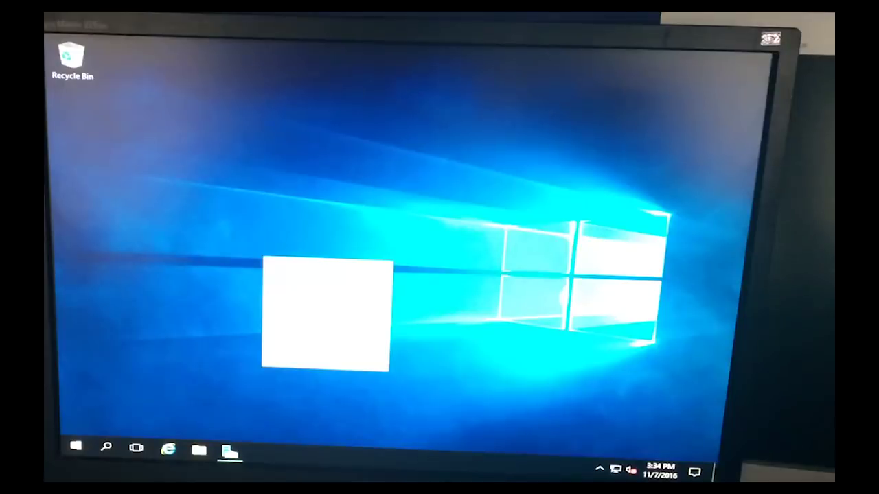
pyautogui.click(317, 348)
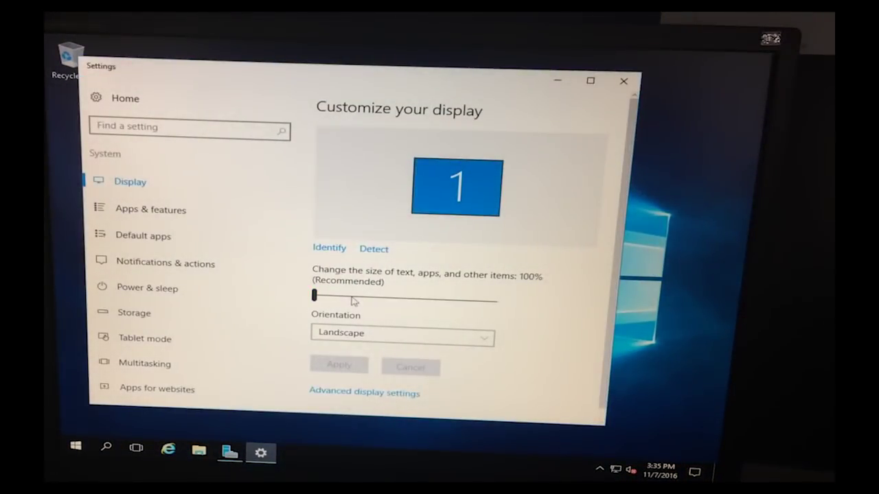
pyautogui.click(382, 395)
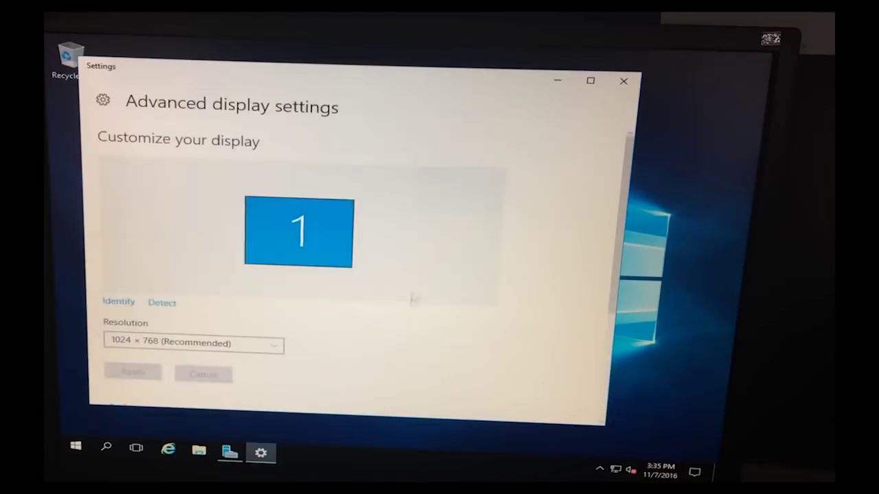
pyautogui.click(275, 346)
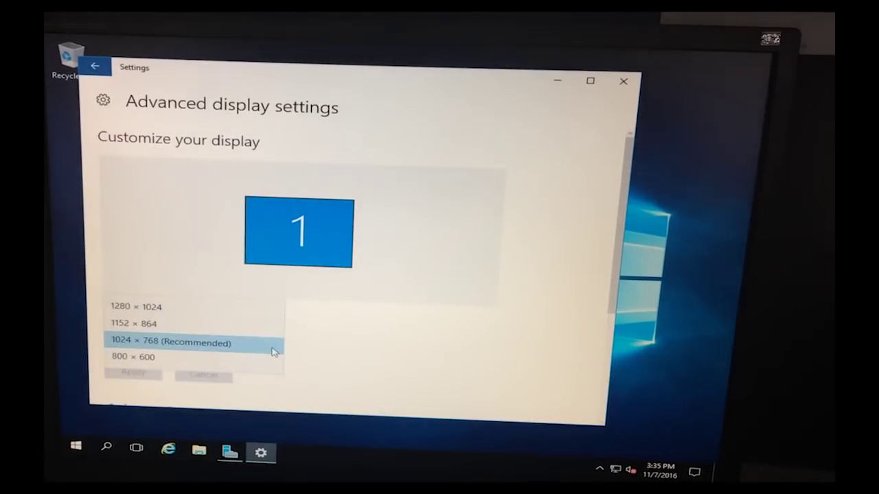
pyautogui.click(212, 308)
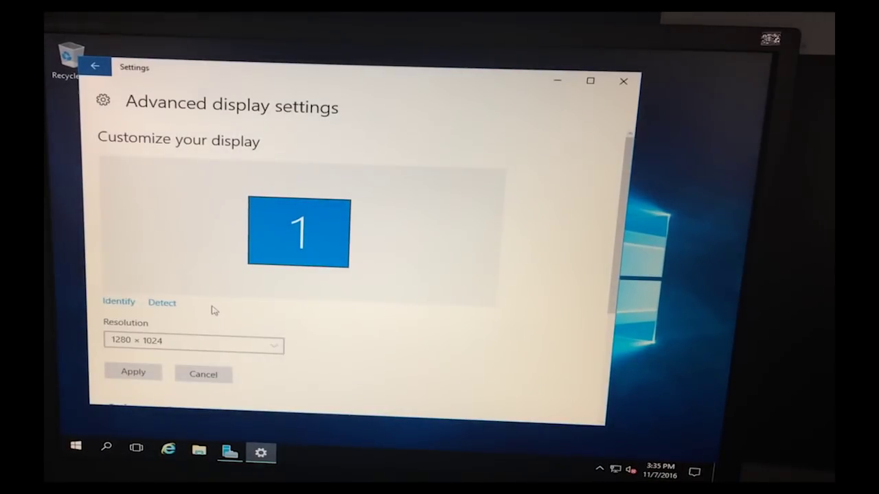
pyautogui.click(133, 371)
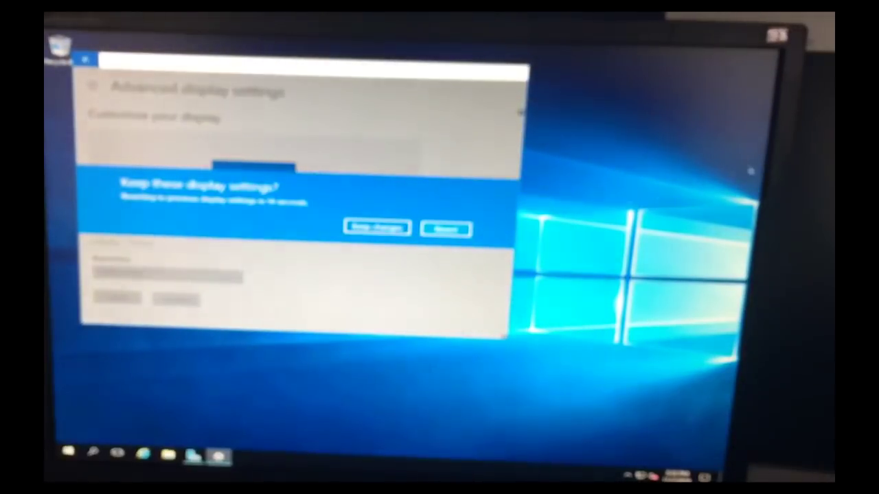
pyautogui.click(381, 227)
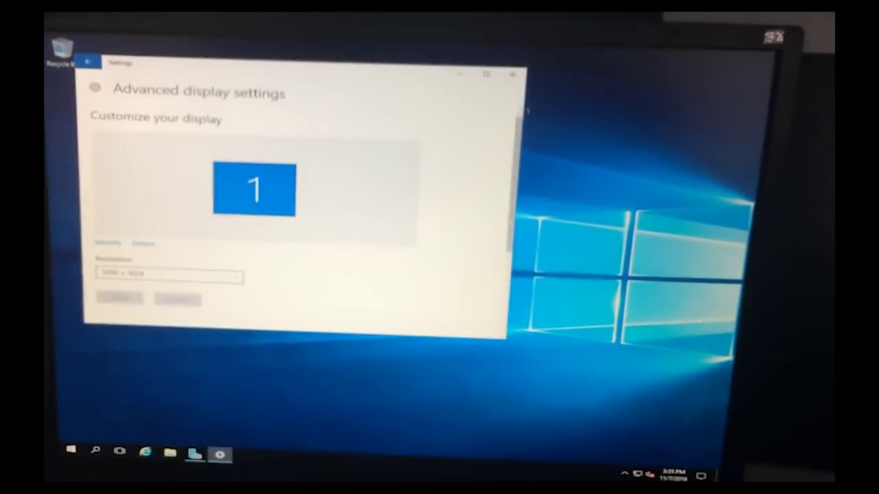
pyautogui.click(517, 81)
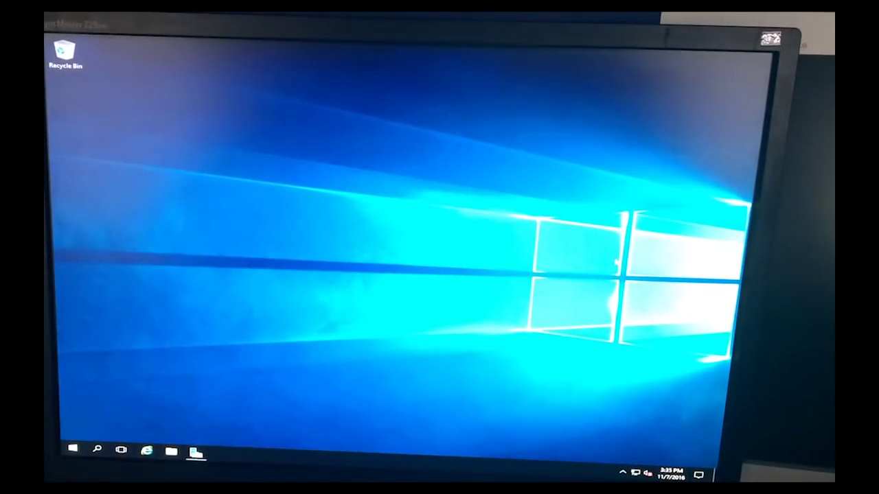
# - Restore Server Manager and view the Local Server properties
pyautogui.click(196, 450)
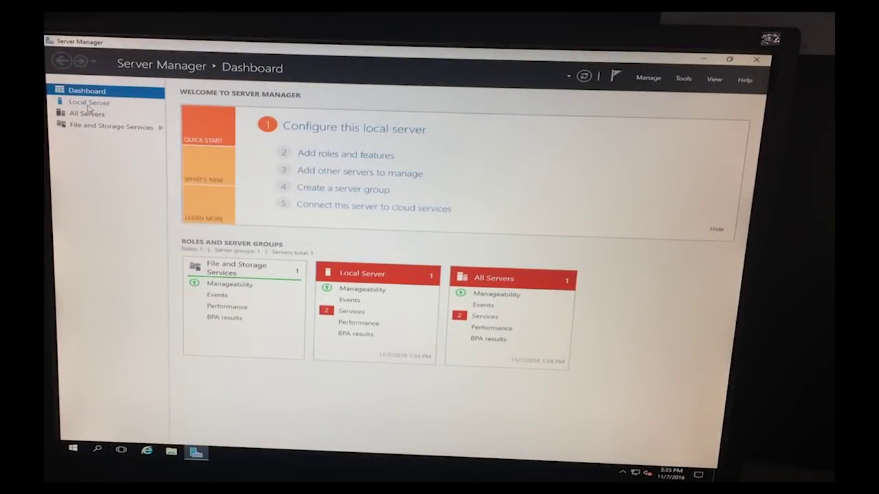
pyautogui.click(89, 104)
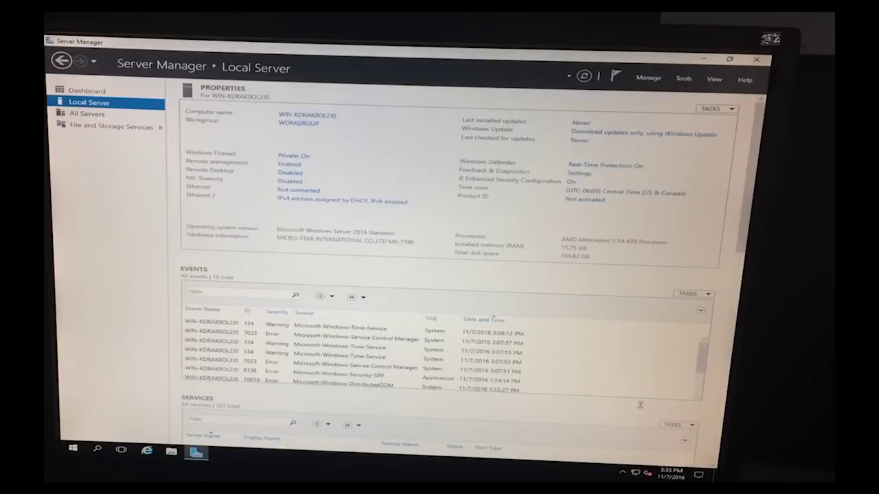
pyautogui.moveTo(635, 473)
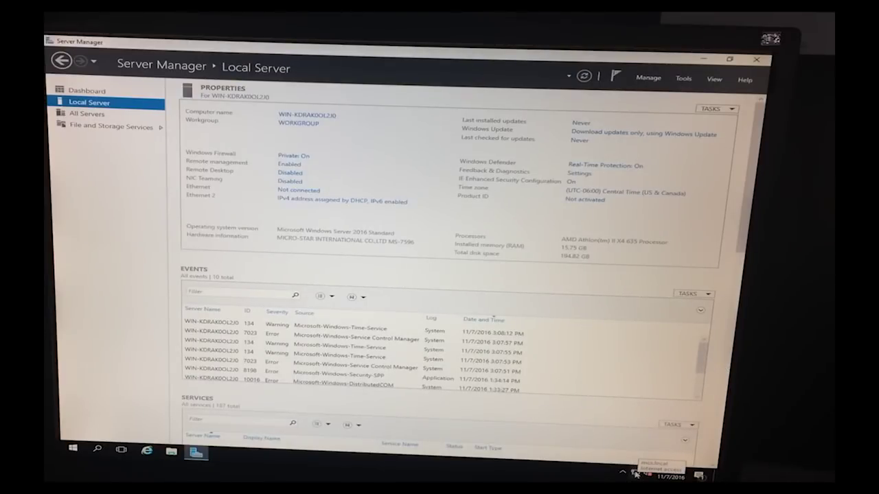
# - Open the network adapter list from the Network and Sharing Center and rename the Ethernet 2 connection to Realtek
pyautogui.rightClick(635, 473)
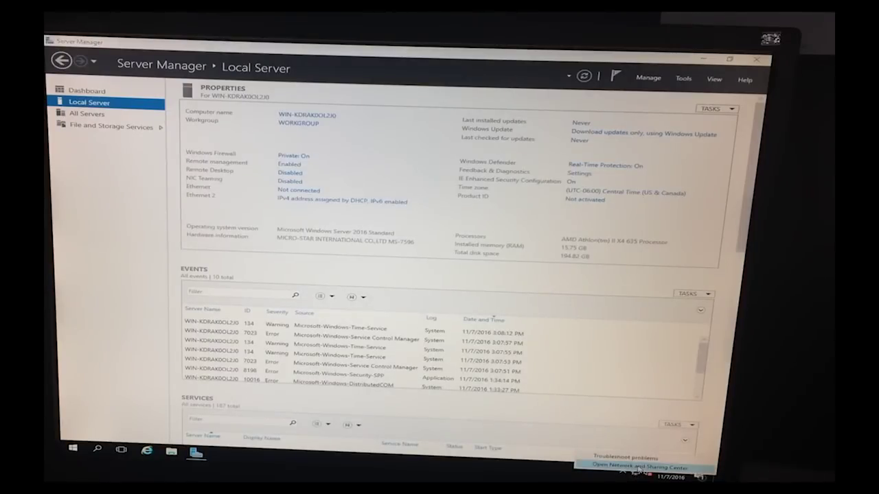
pyautogui.click(639, 468)
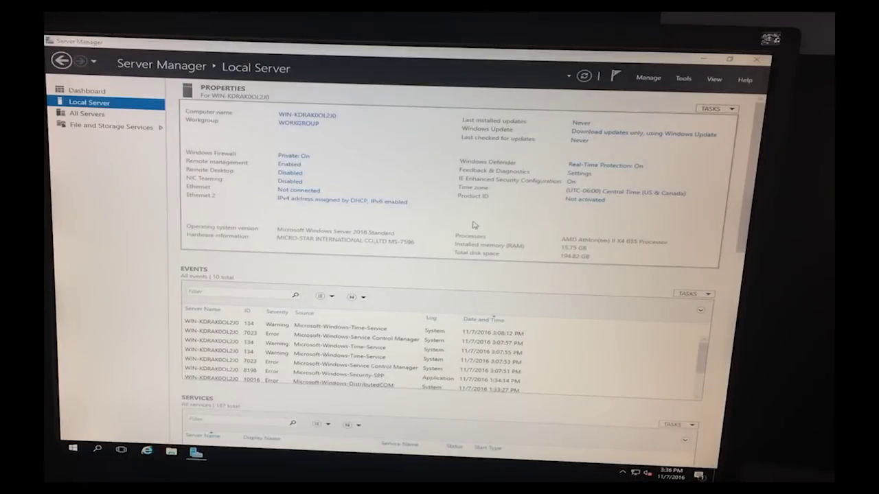
pyautogui.click(239, 177)
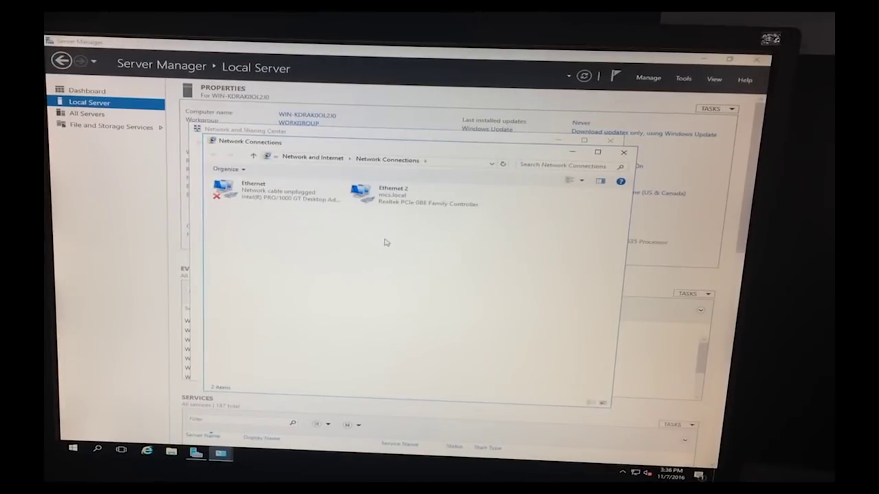
pyautogui.rightClick(388, 200)
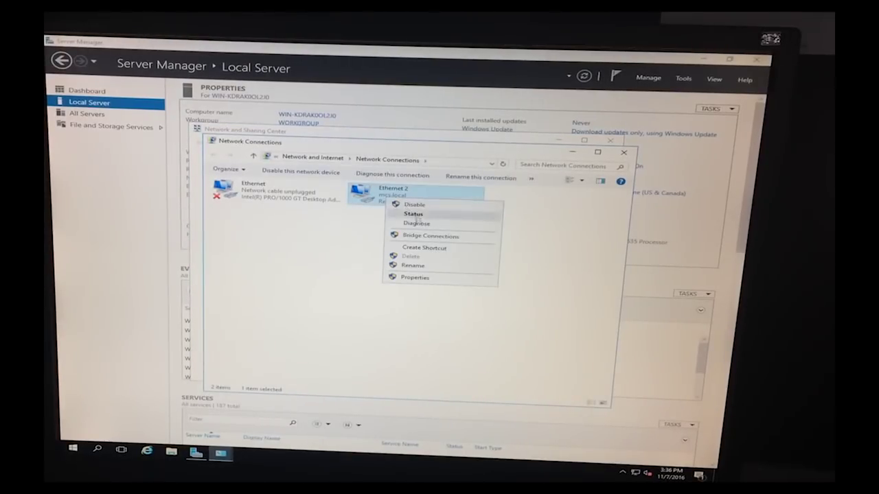
pyautogui.click(412, 265)
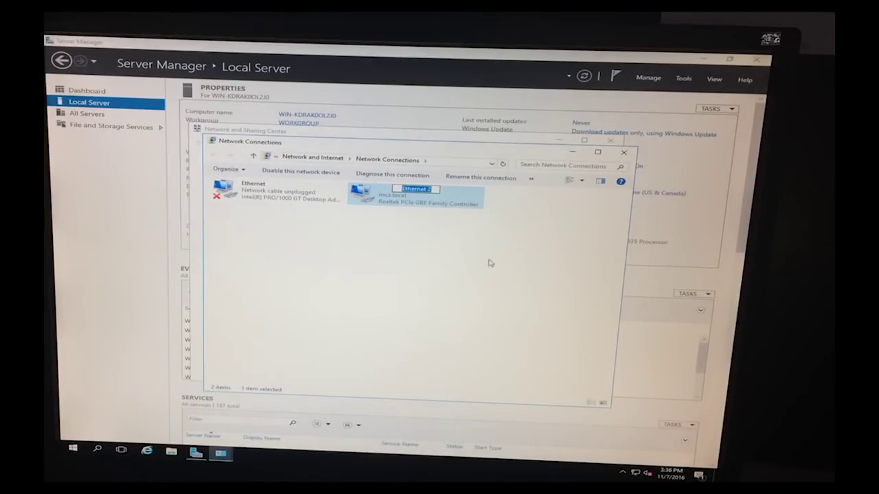
pyautogui.write('Realtek')
pyautogui.press('Return')
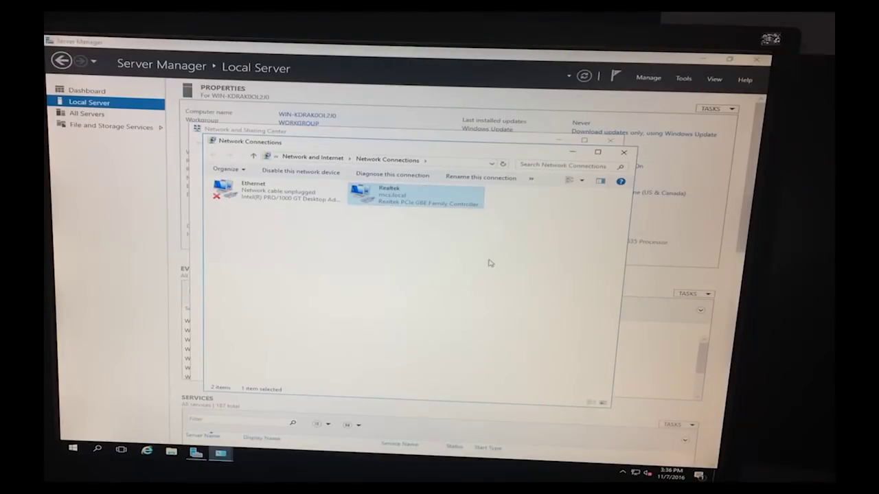
# - Rename the unplugged Ethernet connection on the Intel PRO/1000 GT adapter to Intel
pyautogui.rightClick(254, 191)
pyautogui.click(295, 258)
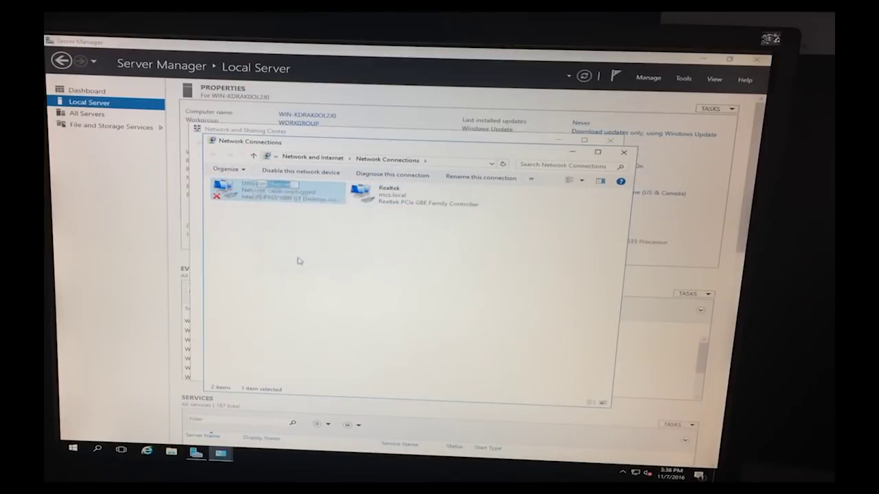
pyautogui.write('Inte')
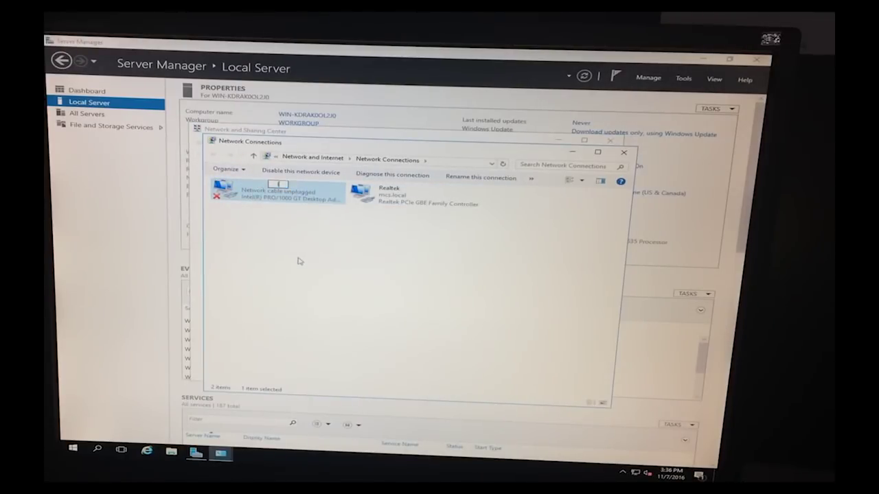
pyautogui.write('l')
pyautogui.press('Return')
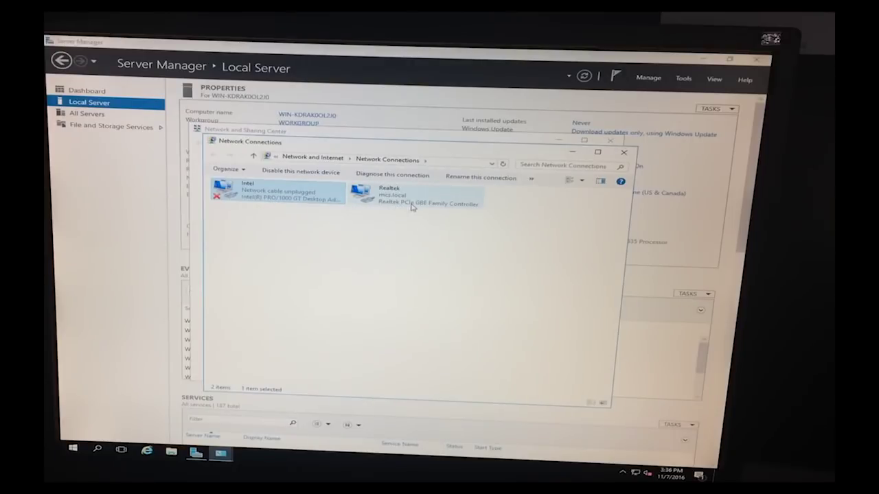
# - Close Network Connections and the Network and Sharing Center and refresh the Local Server properties
pyautogui.click(623, 152)
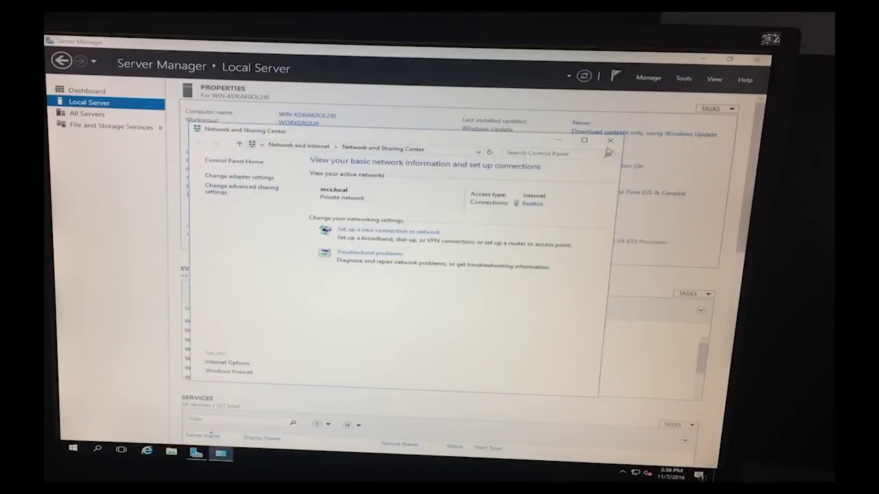
pyautogui.click(610, 142)
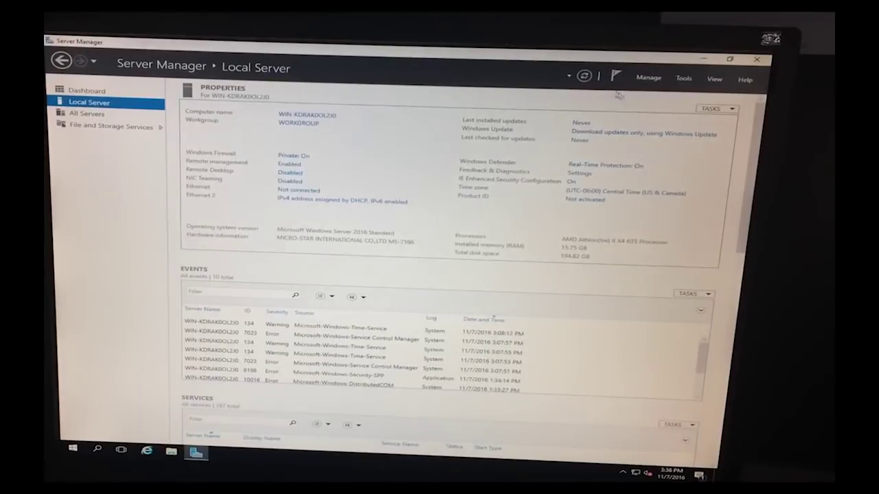
pyautogui.click(584, 78)
# - Open a command prompt through Windows search, ping 192.168.5.9 to check whether the address is in use, and minimize the prompt
pyautogui.click(72, 449)
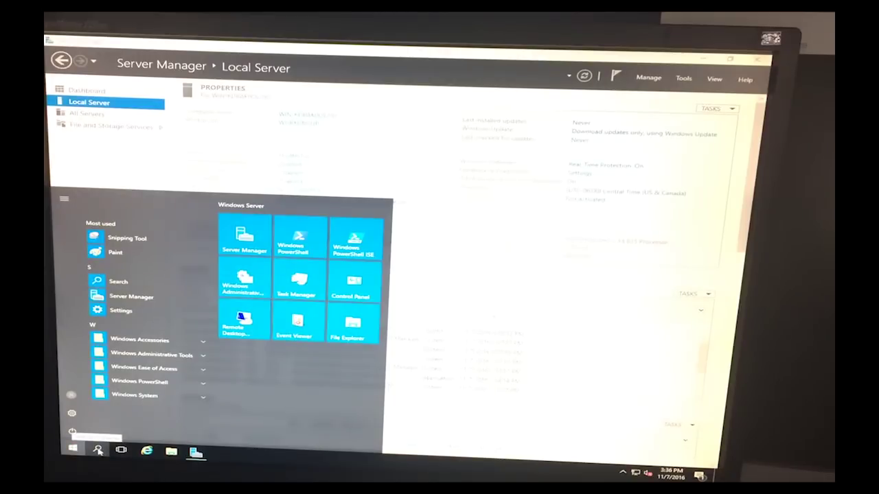
pyautogui.click(98, 451)
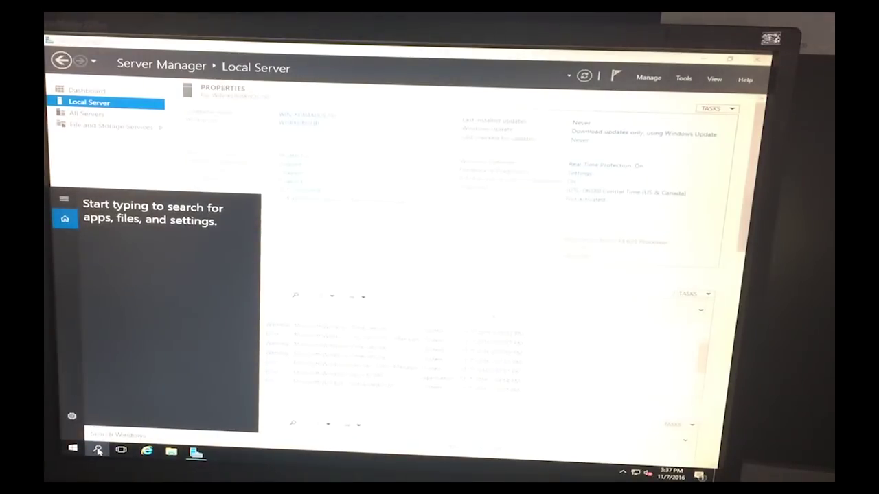
pyautogui.write('cmd')
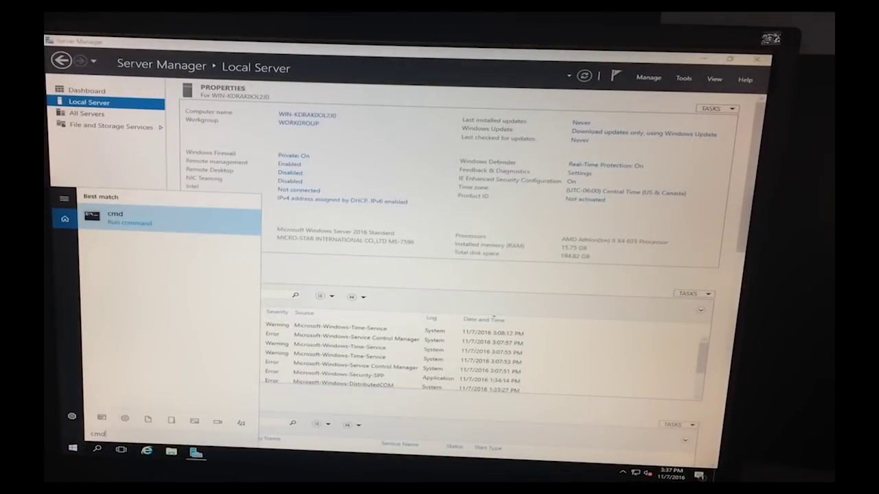
pyautogui.click(129, 220)
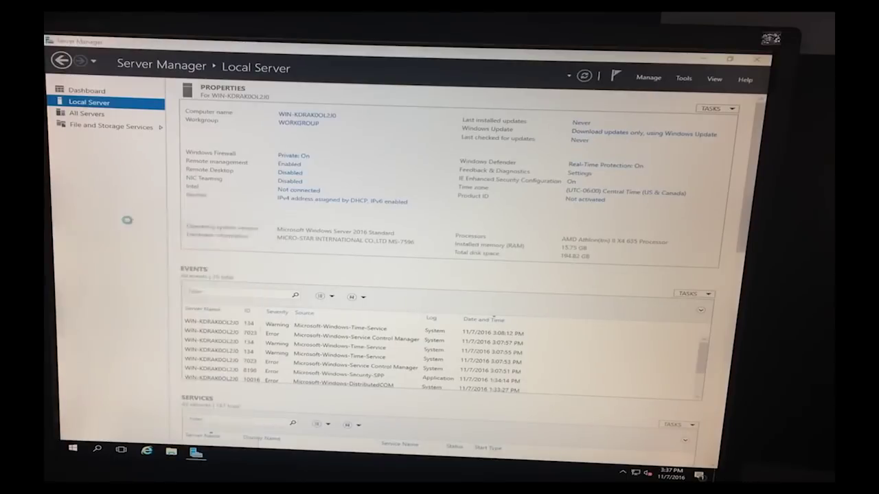
pyautogui.write('ping ')
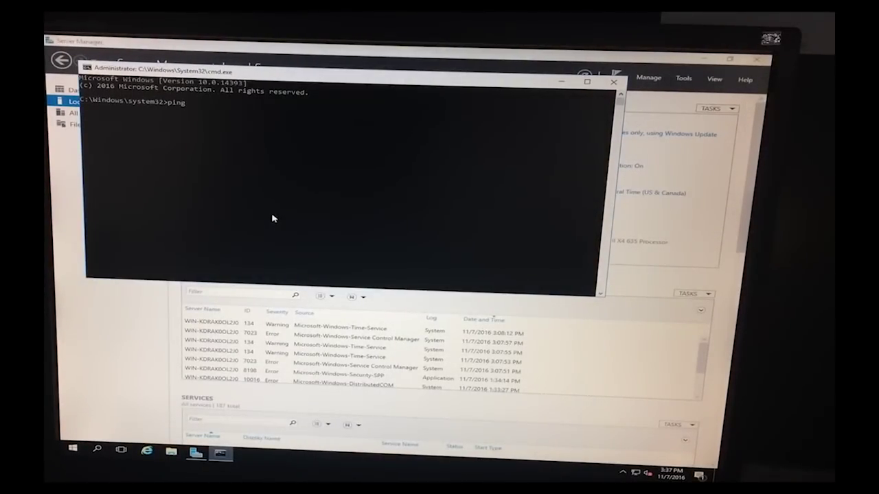
pyautogui.write('192.168.5.9')
pyautogui.press('Return')
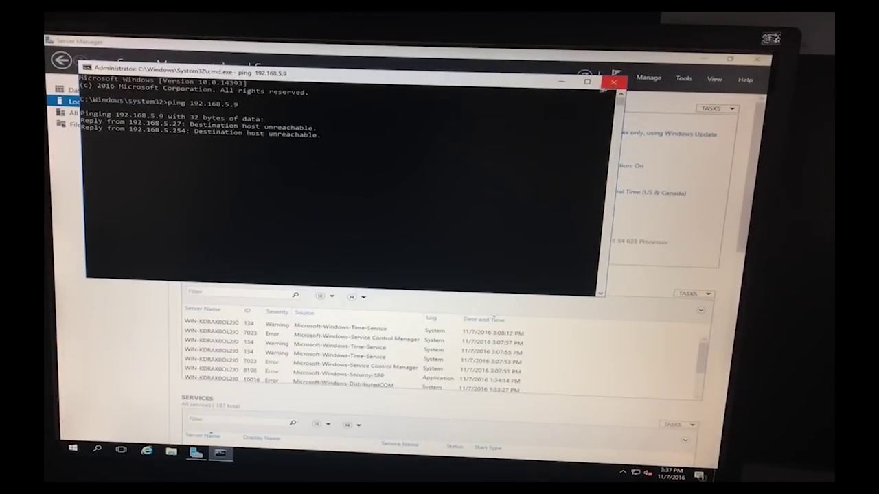
pyautogui.click(566, 84)
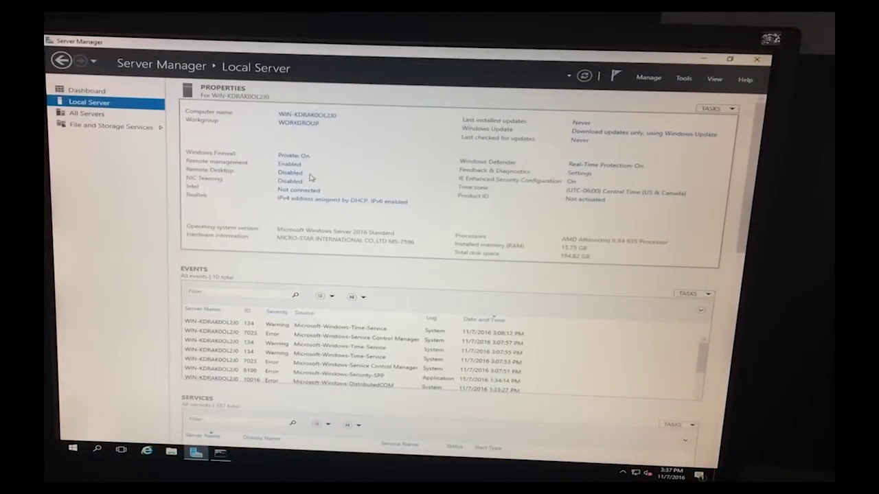
# - Open the Realtek adapter's properties from the Local Server page and bring up its Internet Protocol Version 4 (TCP/IPv4) settings
pyautogui.click(311, 202)
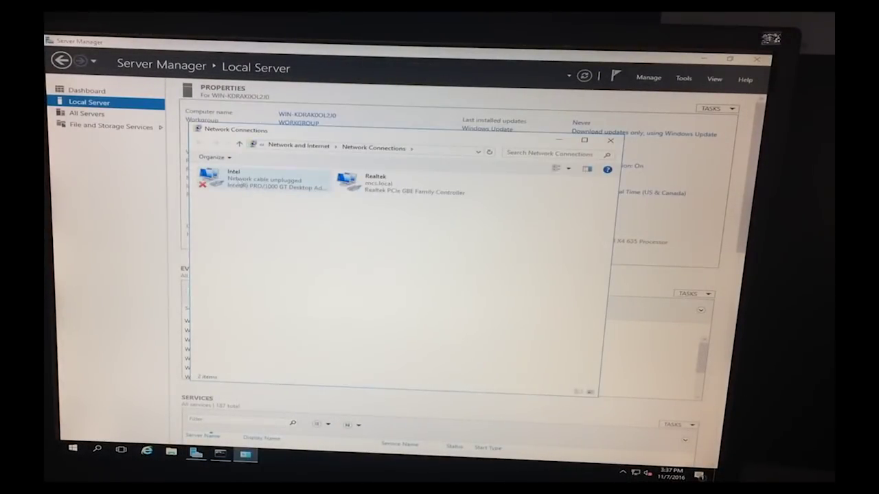
pyautogui.rightClick(383, 184)
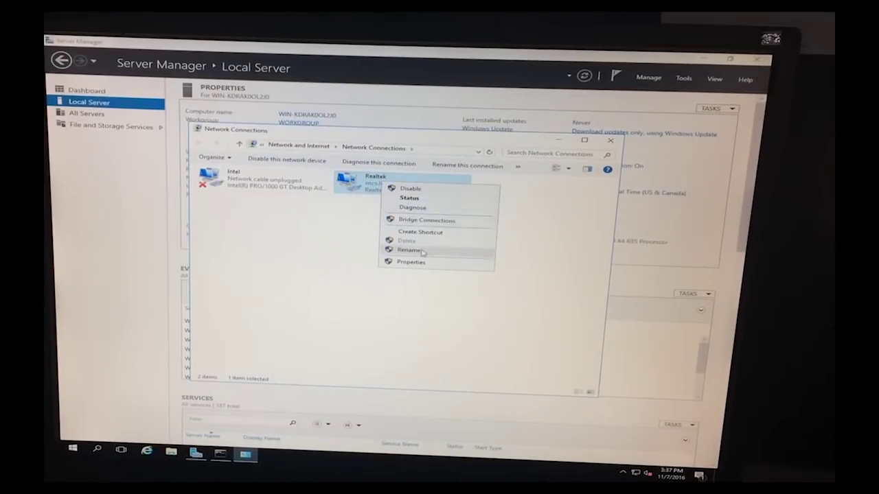
pyautogui.click(417, 251)
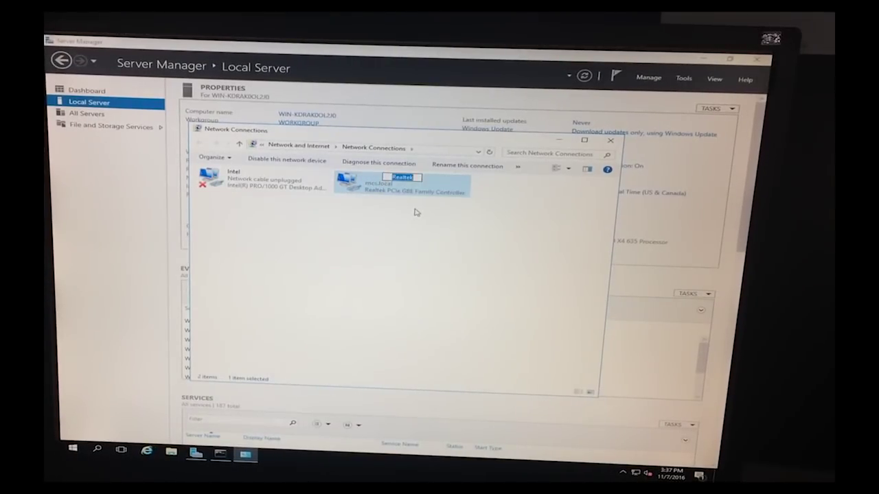
pyautogui.press('Return')
pyautogui.rightClick(389, 195)
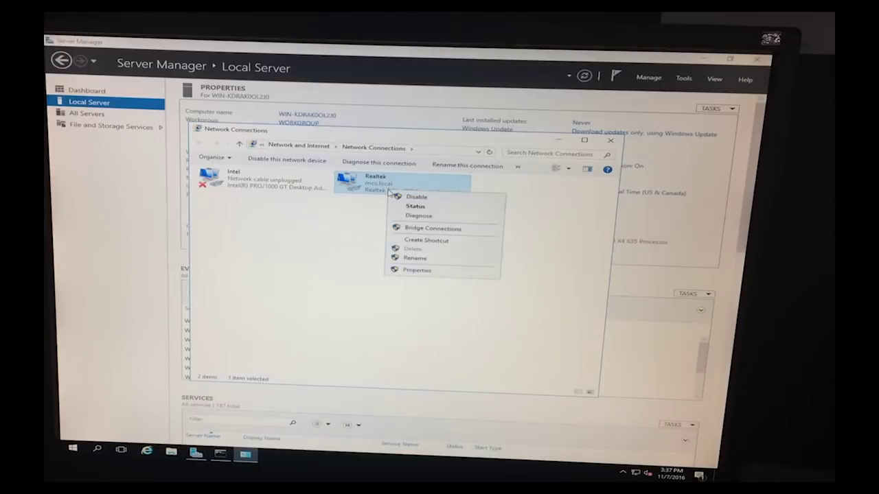
pyautogui.click(433, 272)
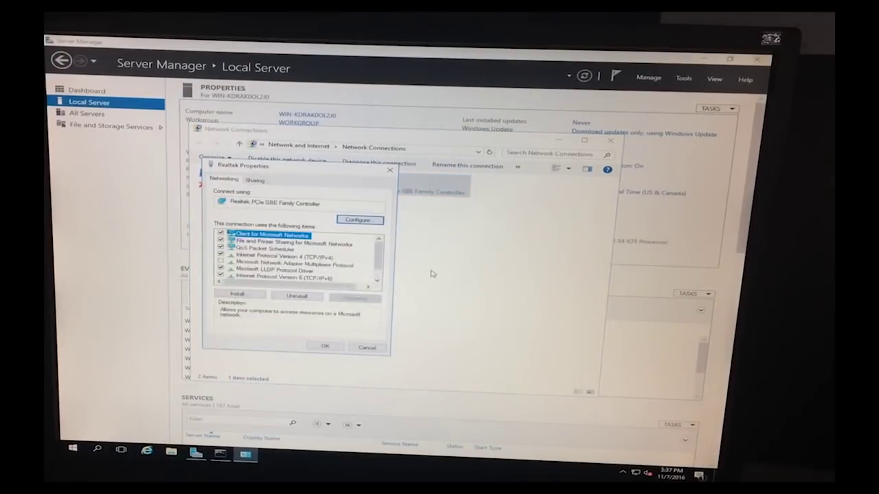
pyautogui.doubleClick(314, 257)
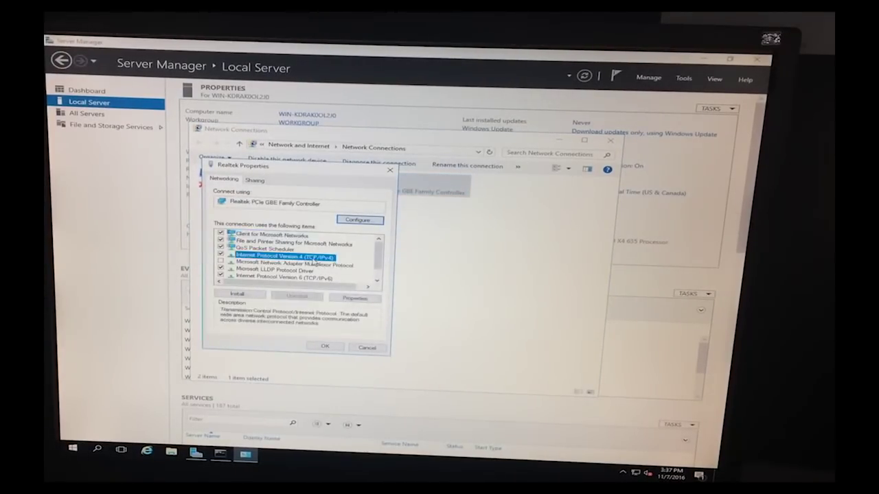
# - Assign static IP 192.168.5.9, subnet mask 255.255.255.0, gateway 192.168.5.254, preferred DNS 192.168.5.1 and alternate DNS 8.8.8.8, and confirm both dialogs
pyautogui.click(281, 260)
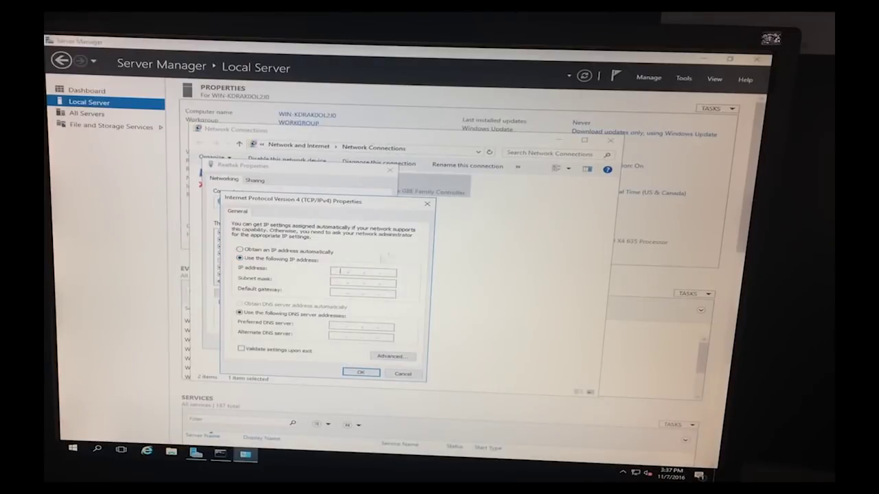
pyautogui.write('192 . 168 . 5 . 9')
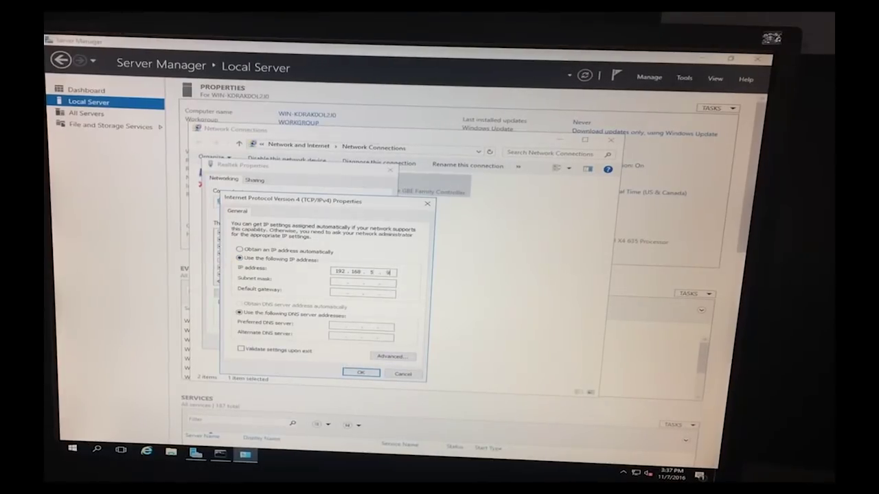
pyautogui.press('Tab')
pyautogui.press('Tab')
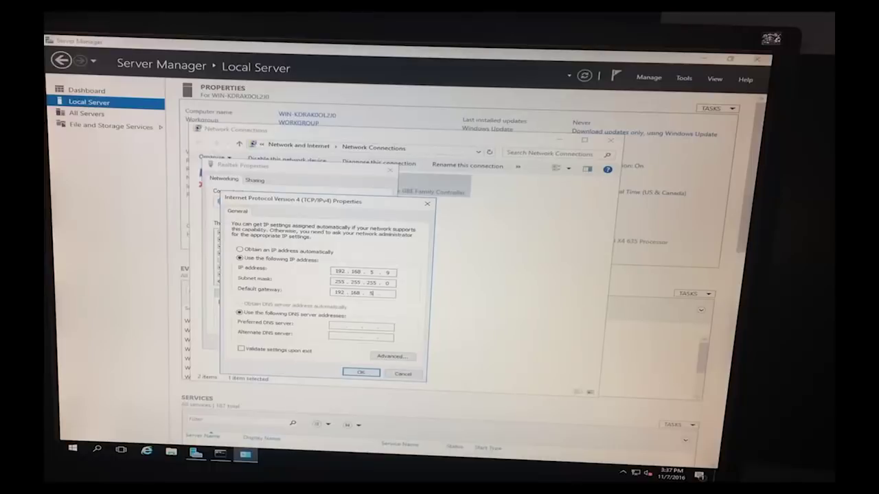
pyautogui.press('Tab')
pyautogui.press('Tab')
pyautogui.write('8.8.8')
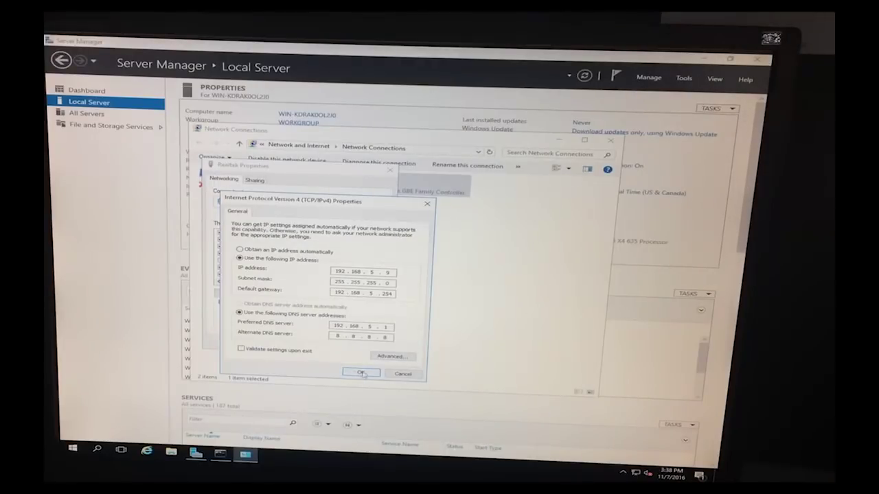
pyautogui.click(361, 373)
pyautogui.press('Return')
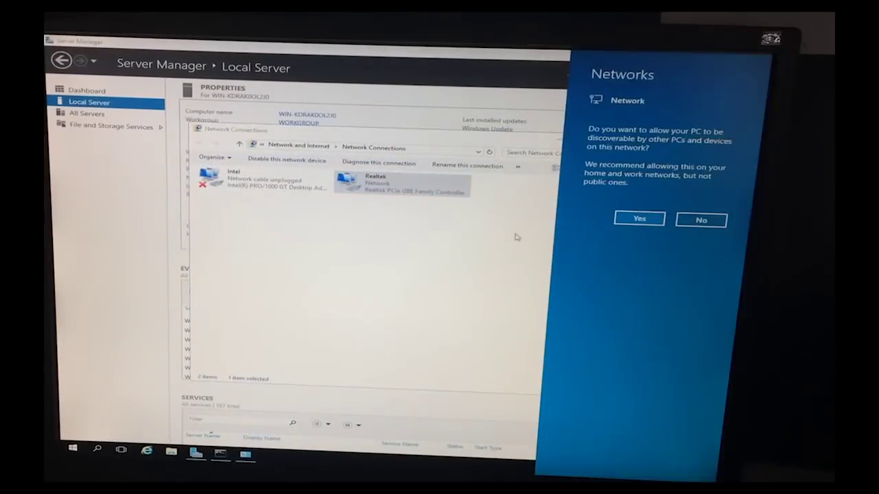
# - Allow the PC to be discoverable on the new network, close Network Connections and refresh the Local Server properties
pyautogui.click(627, 218)
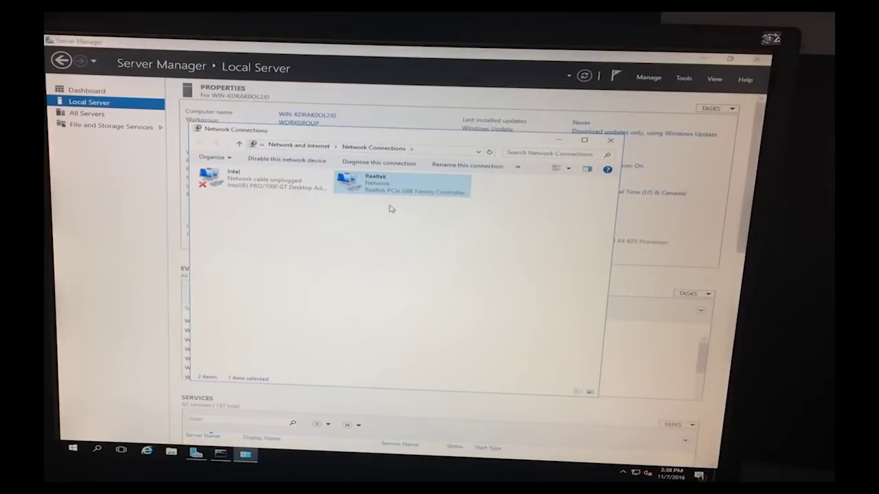
pyautogui.click(610, 141)
pyautogui.click(585, 77)
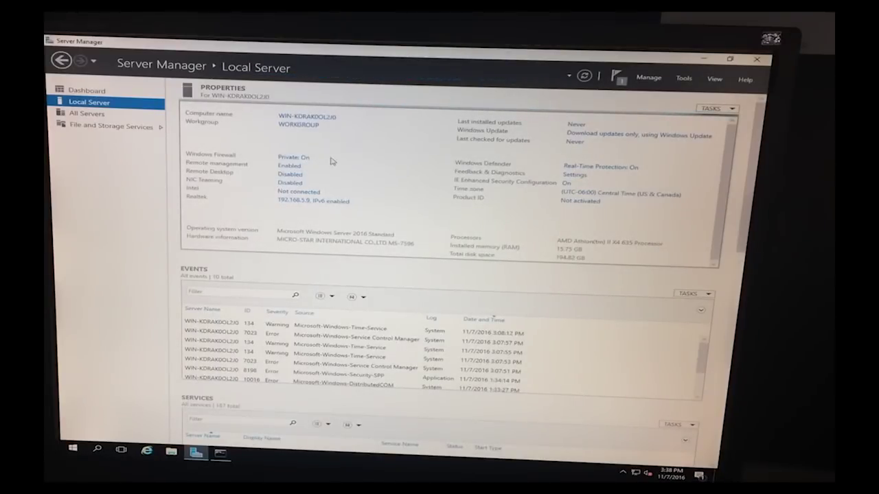
# - Rename the computer to MCS-HV3, keeping it in the WORKGROUP workgroup, and restart the server immediately to apply the change
pyautogui.click(311, 118)
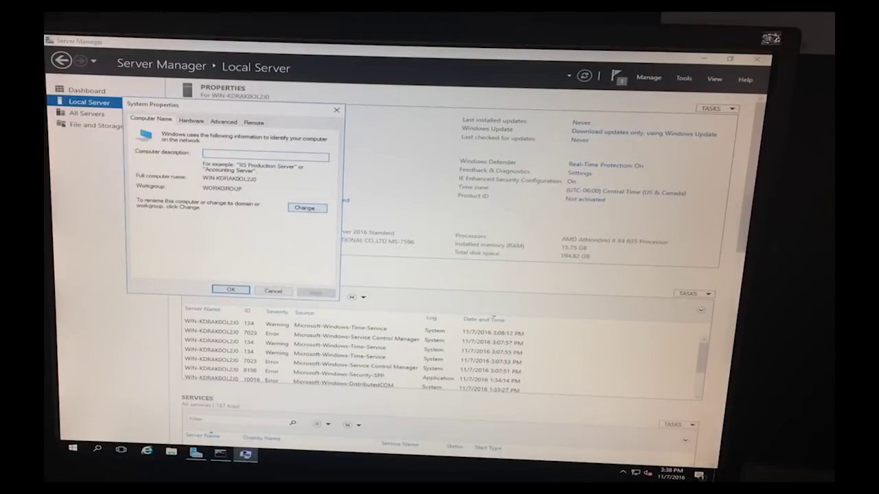
pyautogui.click(303, 208)
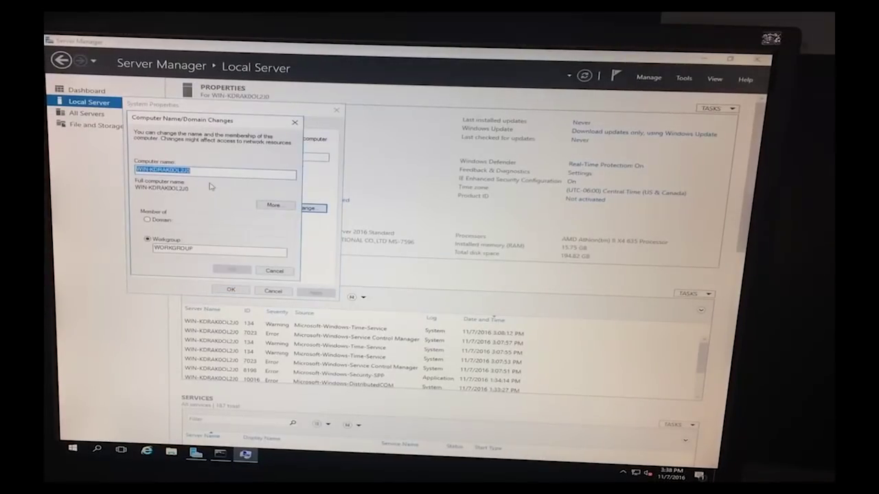
pyautogui.write('MC')
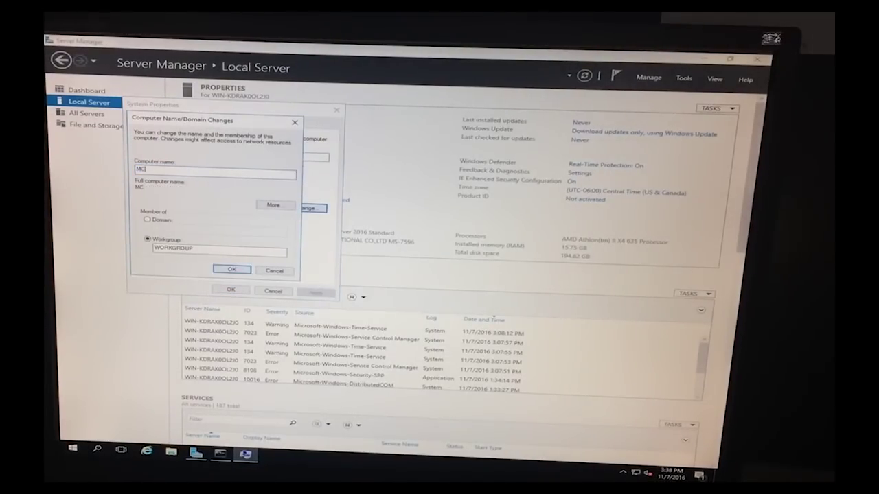
pyautogui.write('S-HV3')
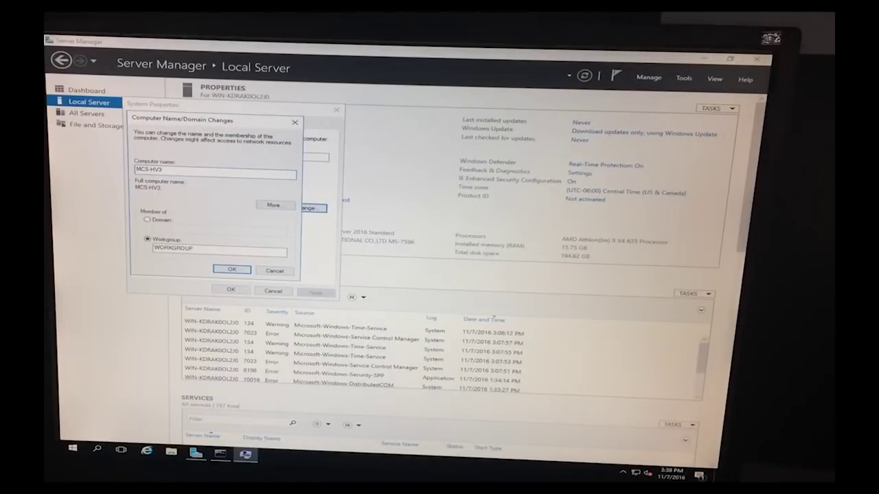
pyautogui.click(234, 270)
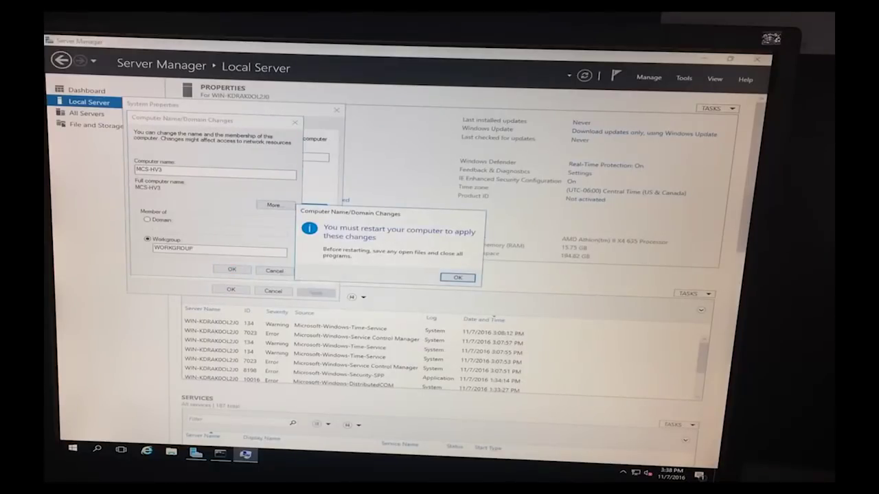
pyautogui.click(456, 279)
pyautogui.click(231, 290)
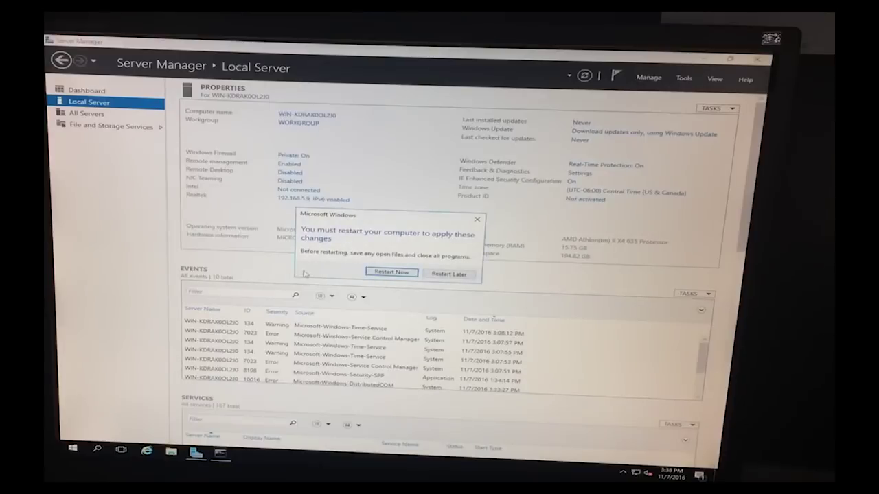
pyautogui.click(390, 276)
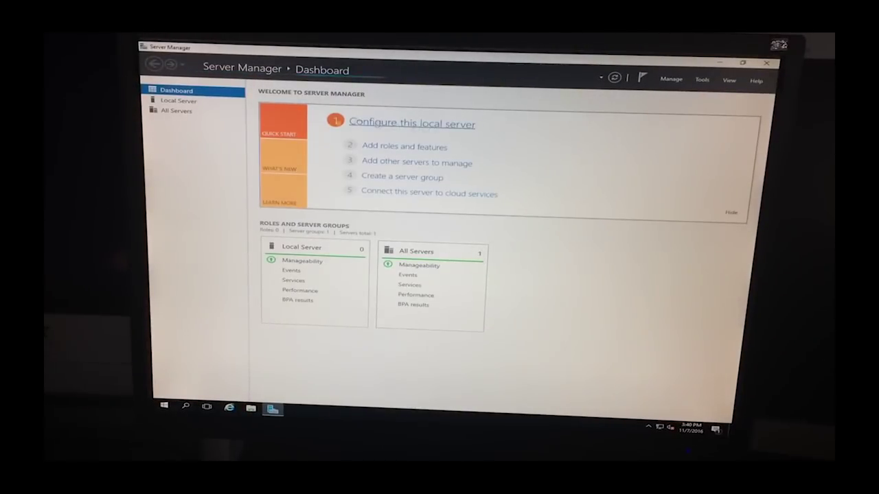
# - From the Local Server properties, change the computer's membership from the workgroup to the domain mcs.local and submit the change
pyautogui.click(196, 103)
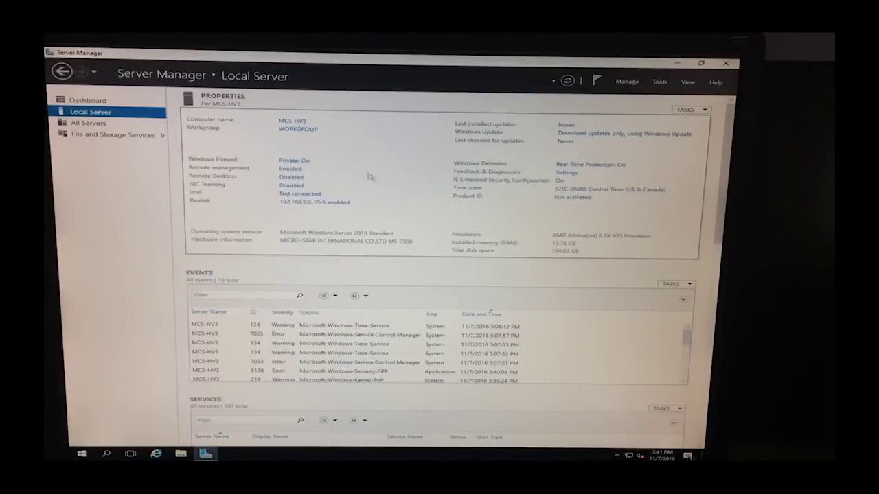
pyautogui.click(304, 133)
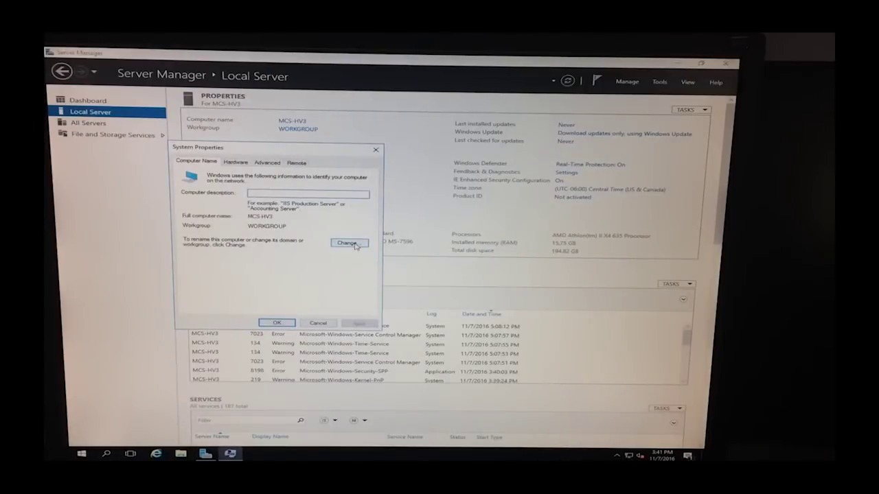
pyautogui.click(349, 244)
pyautogui.click(199, 257)
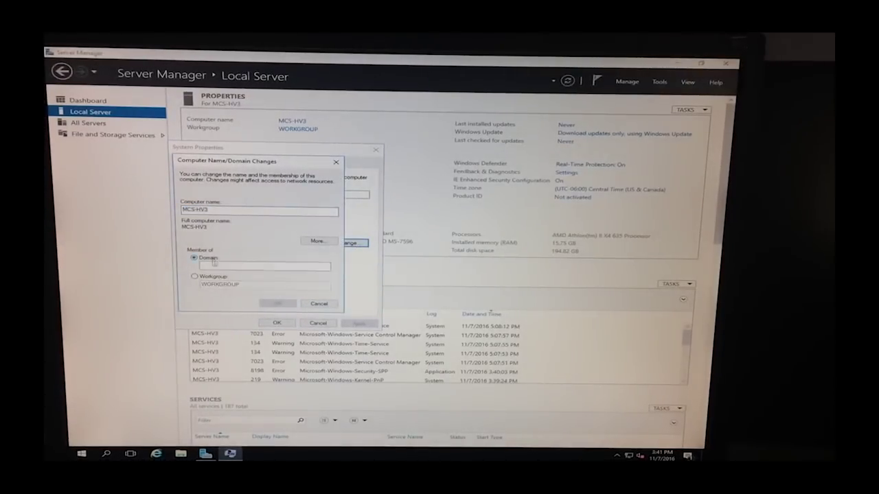
pyautogui.click(219, 268)
pyautogui.write('H')
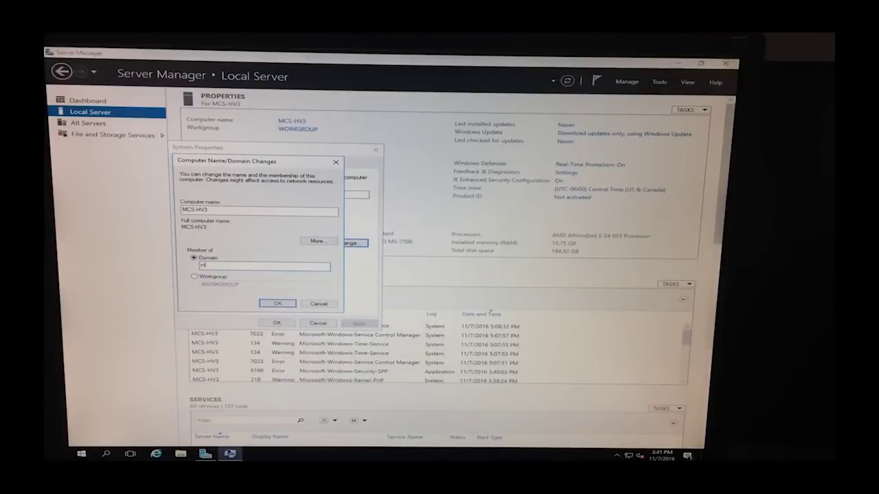
pyautogui.write('cs.local')
pyautogui.click(277, 304)
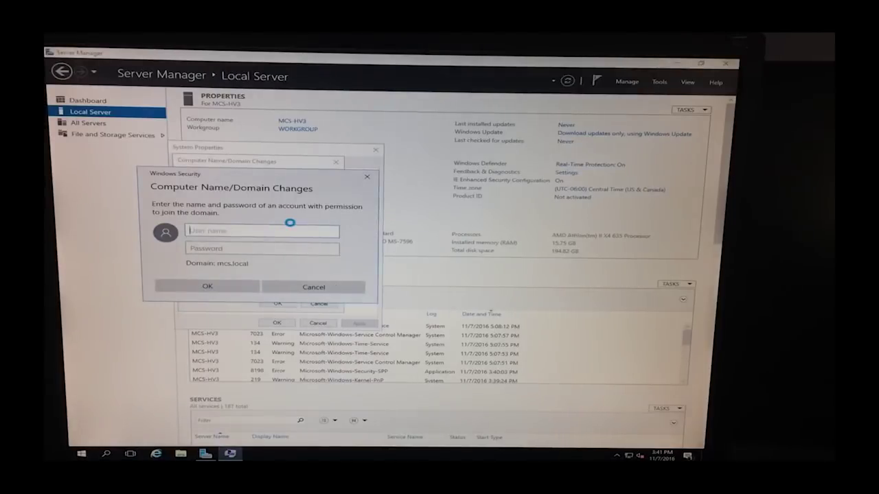
# - Authorize the domain join by entering the user name and password of an account with permission to join mcs.local
pyautogui.write('adm')
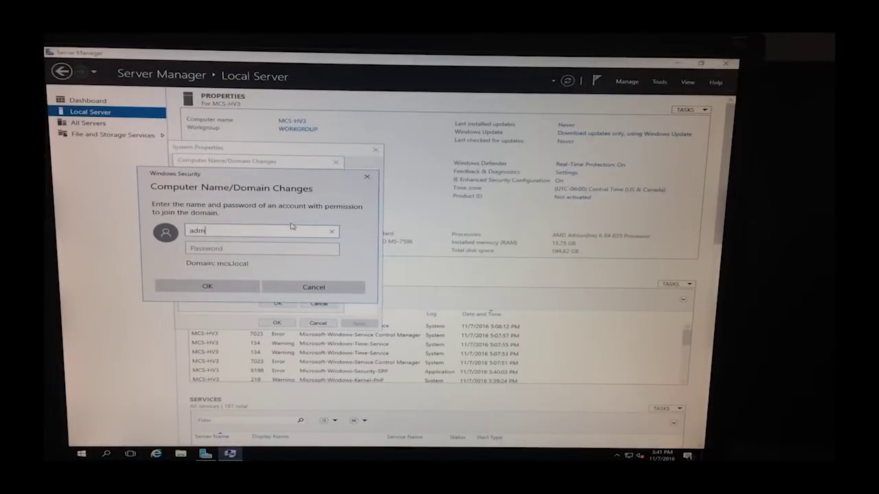
pyautogui.press('BackSpace')
pyautogui.write('ama')
pyautogui.press('Tab')
pyautogui.write('•••••••')
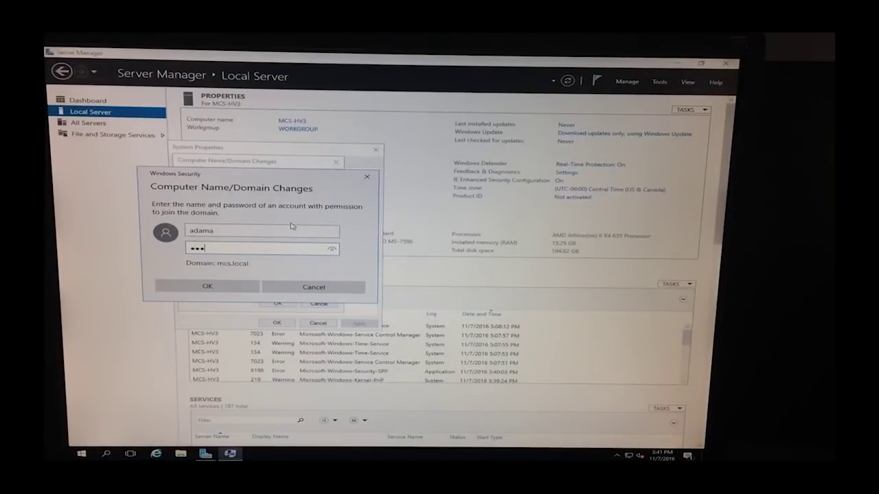
pyautogui.write('••')
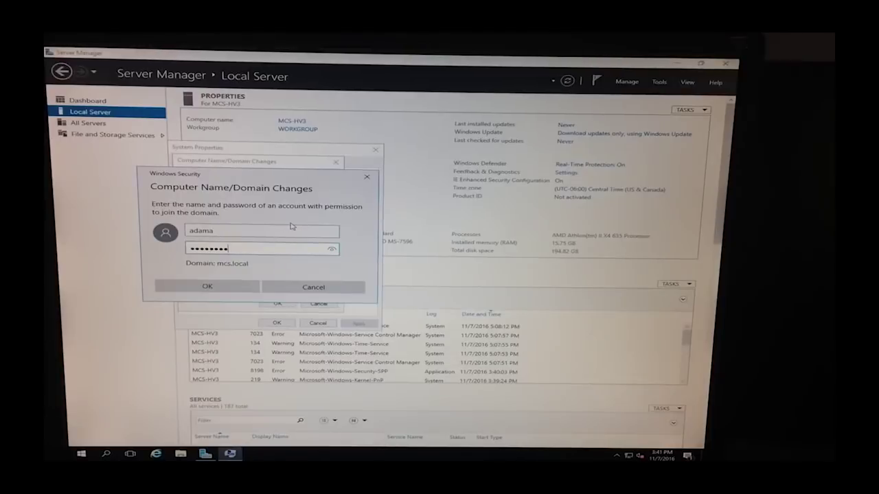
pyautogui.press('Return')
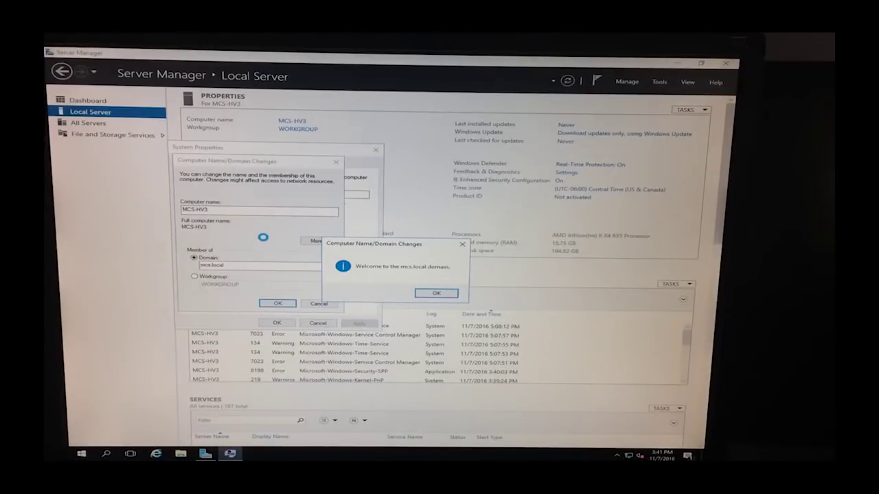
# - Acknowledge the domain welcome and restart notices, close System Properties and restart the server now
pyautogui.click(437, 294)
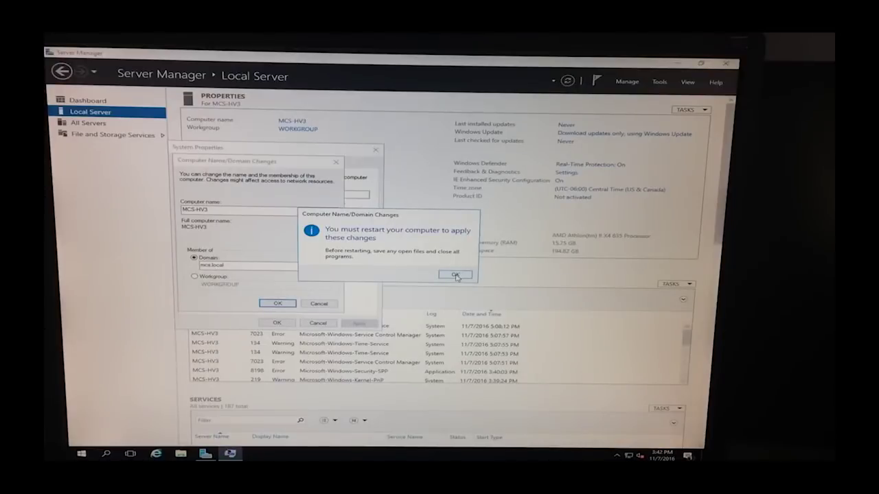
pyautogui.click(455, 275)
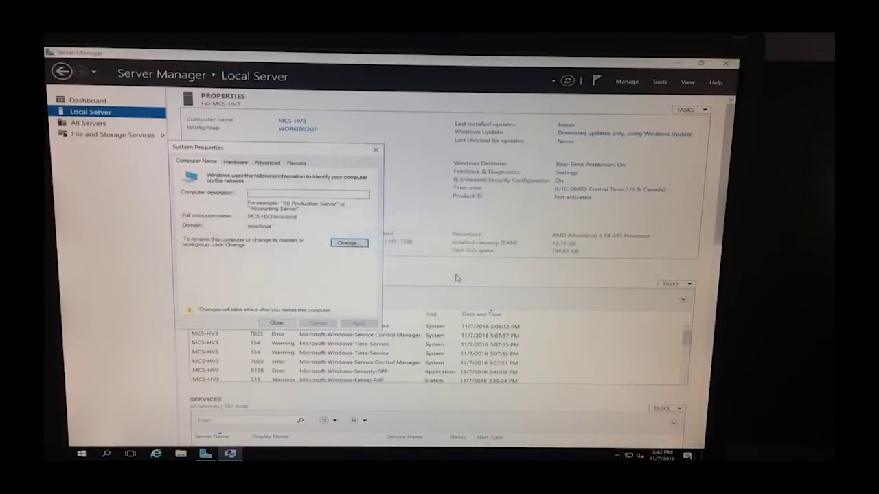
pyautogui.click(283, 326)
pyautogui.click(391, 272)
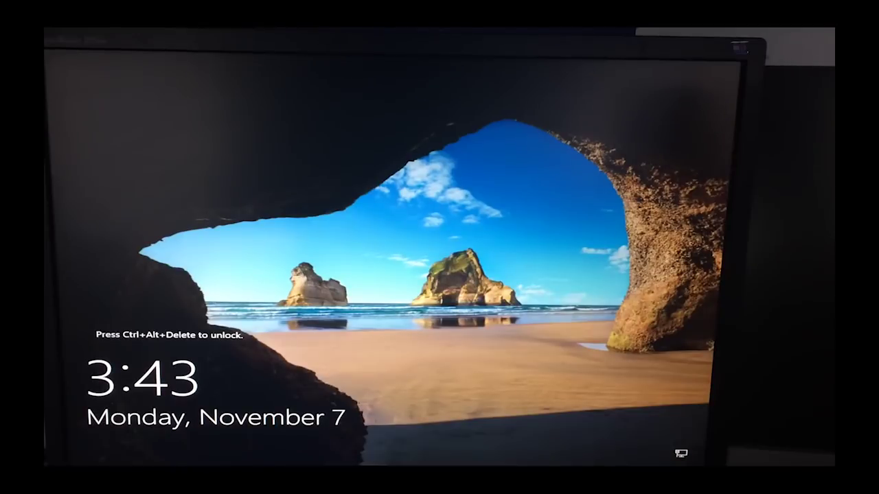
# - Unlock the sign-in screen, choose Other user, and sign in to the mcs domain with the domain account's user name and password
pyautogui.hotkey('ctrl', 'alt', 'Delete')
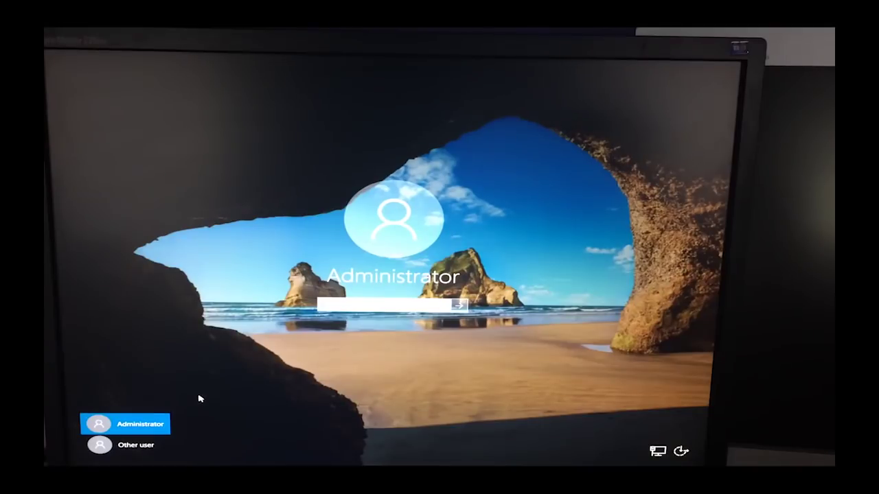
pyautogui.click(129, 446)
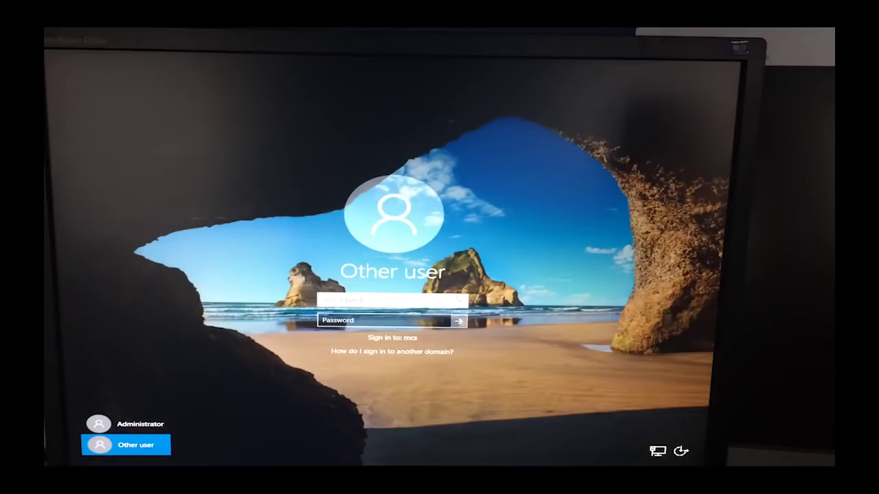
pyautogui.write('mcs\\adama')
pyautogui.press('Tab')
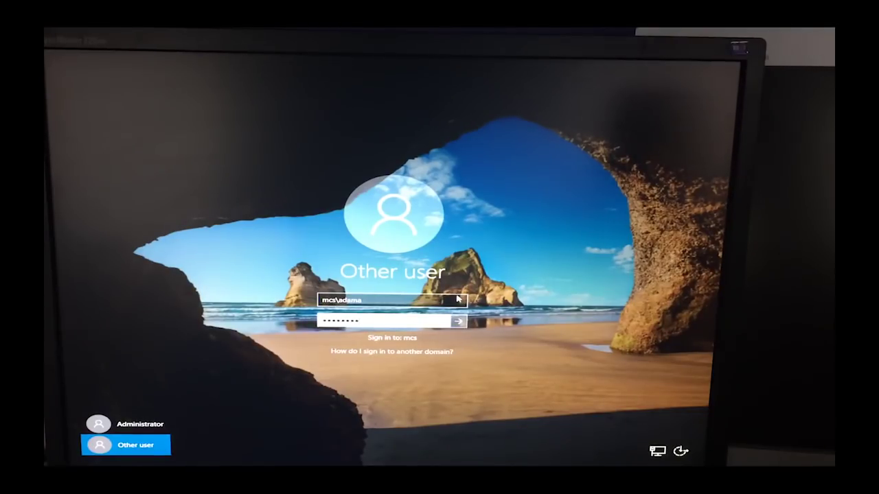
pyautogui.click(458, 326)
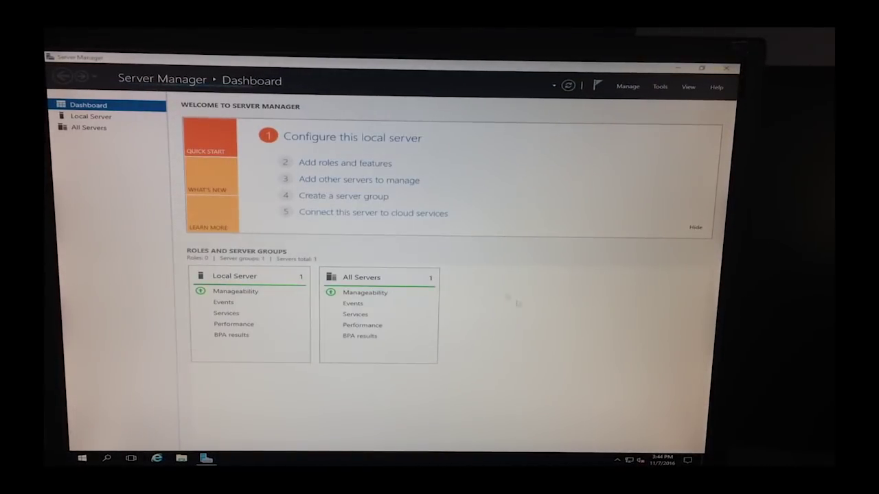
# - Enable Remote Desktop on the local server with Network Level Authentication, review the permitted users without adding any, apply, and refresh the properties
pyautogui.click(98, 121)
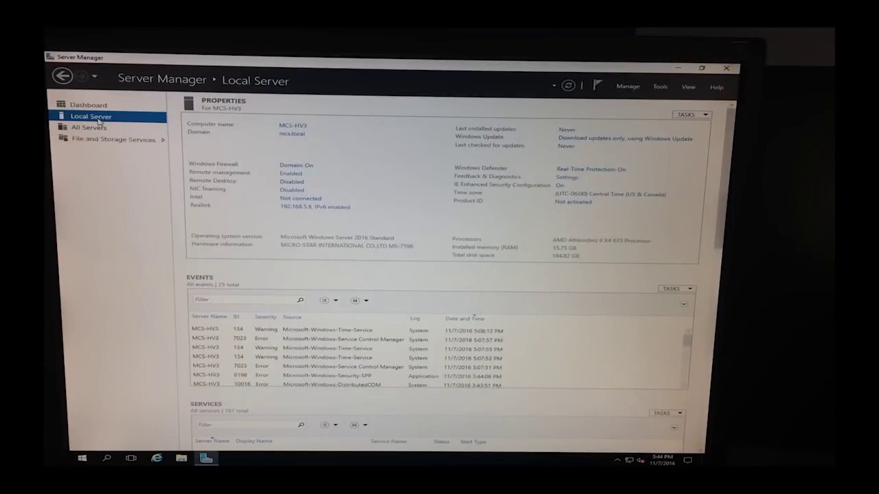
pyautogui.click(292, 182)
pyautogui.click(120, 219)
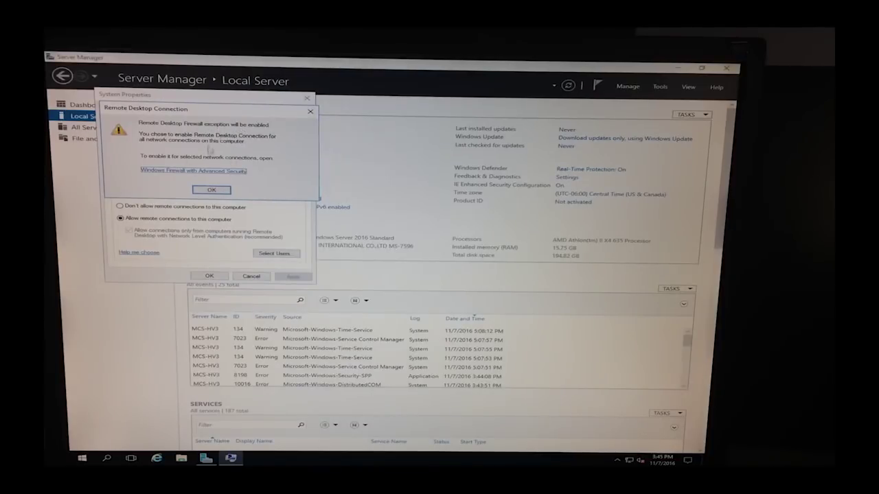
pyautogui.click(217, 192)
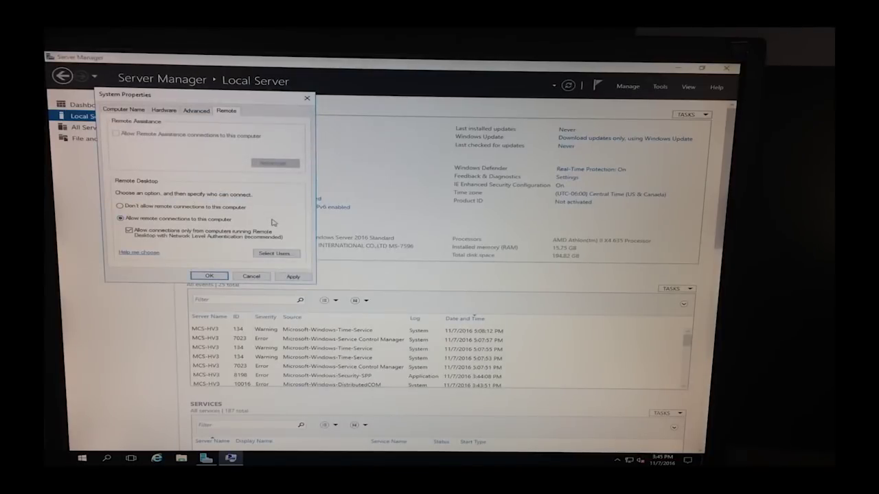
pyautogui.click(287, 255)
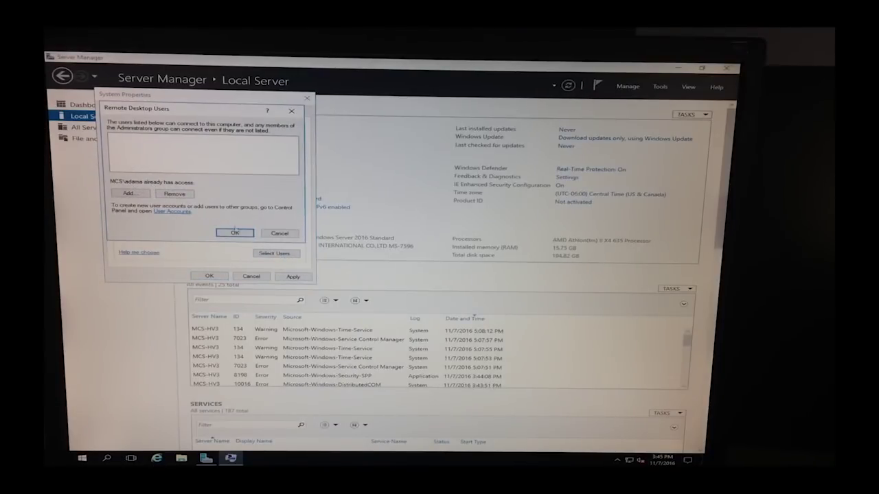
pyautogui.click(234, 233)
pyautogui.click(293, 277)
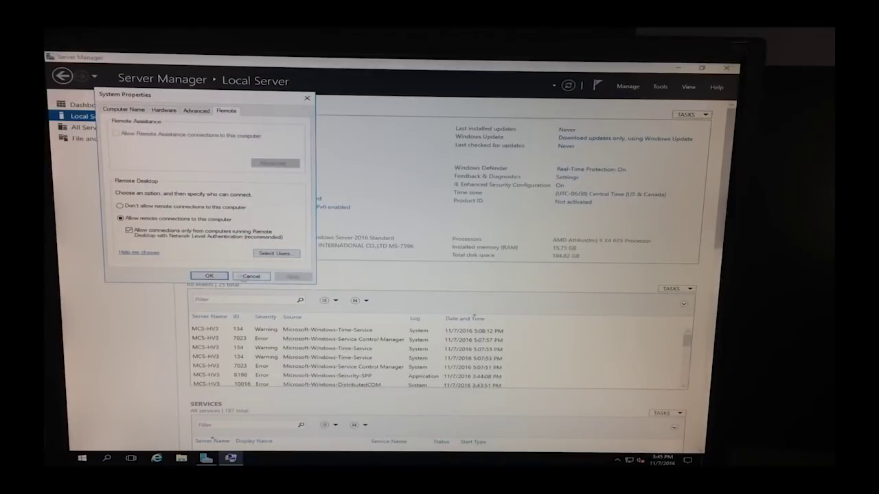
pyautogui.click(210, 276)
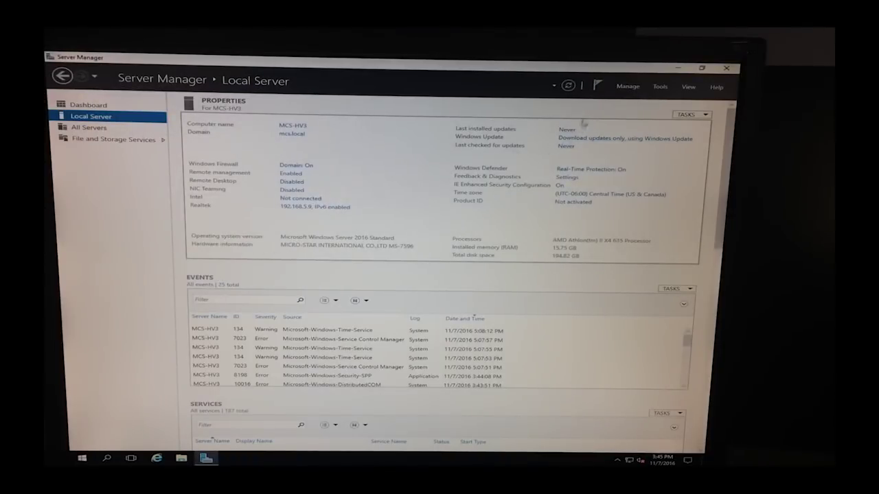
pyautogui.click(569, 86)
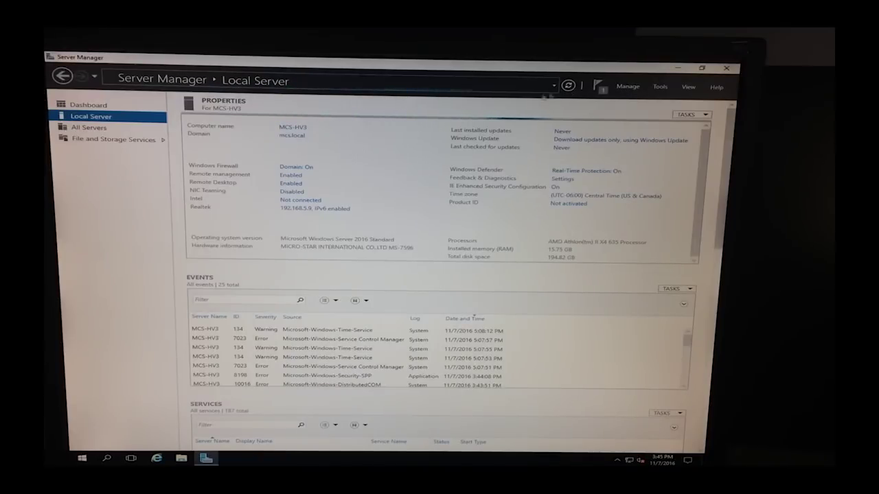
# - Turn off Windows Firewall for domain networks only, close the firewall window and refresh the Local Server properties
pyautogui.click(299, 168)
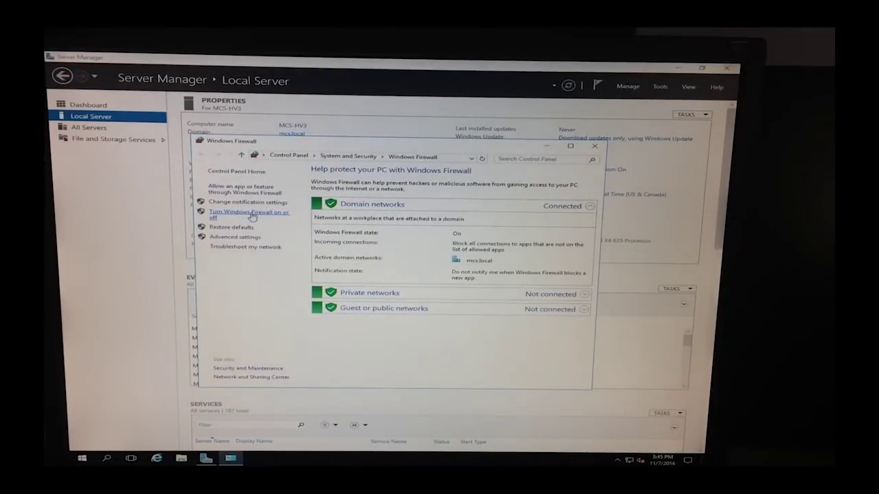
pyautogui.click(252, 215)
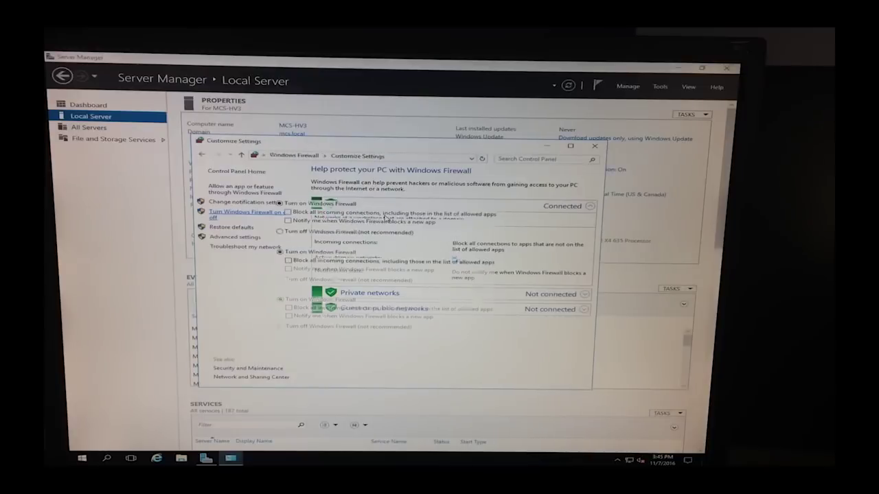
pyautogui.click(280, 232)
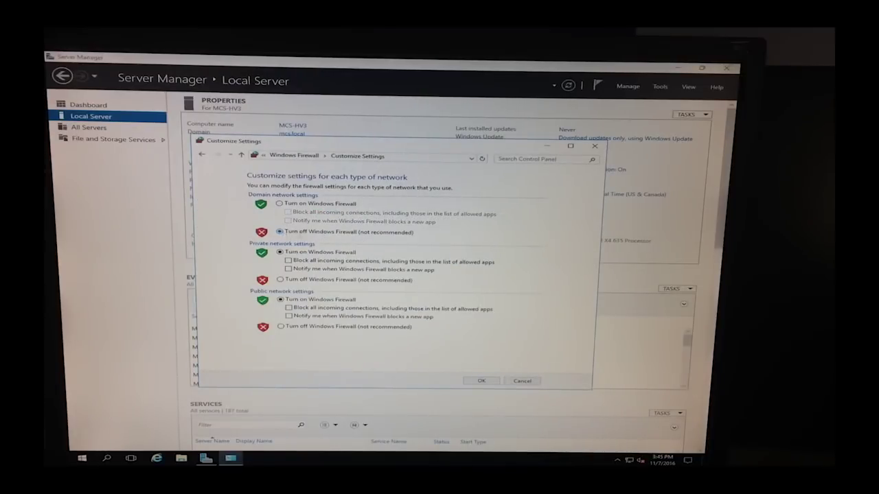
pyautogui.click(489, 381)
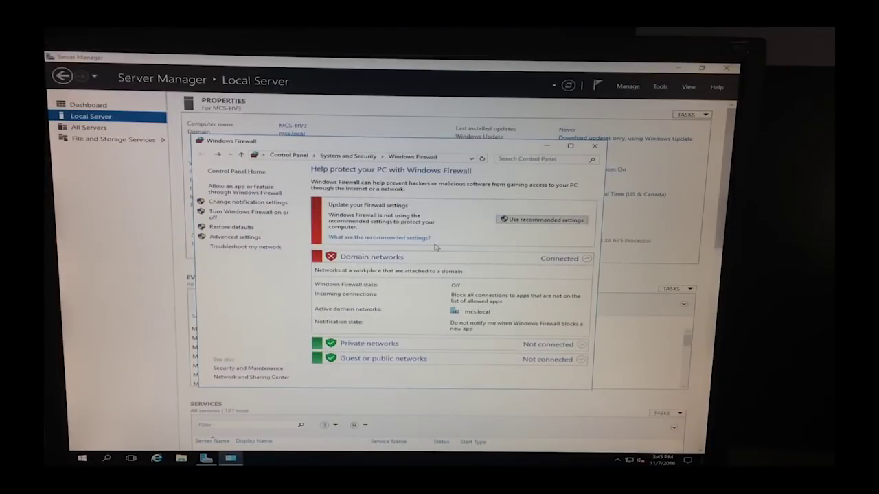
pyautogui.click(595, 146)
pyautogui.click(568, 85)
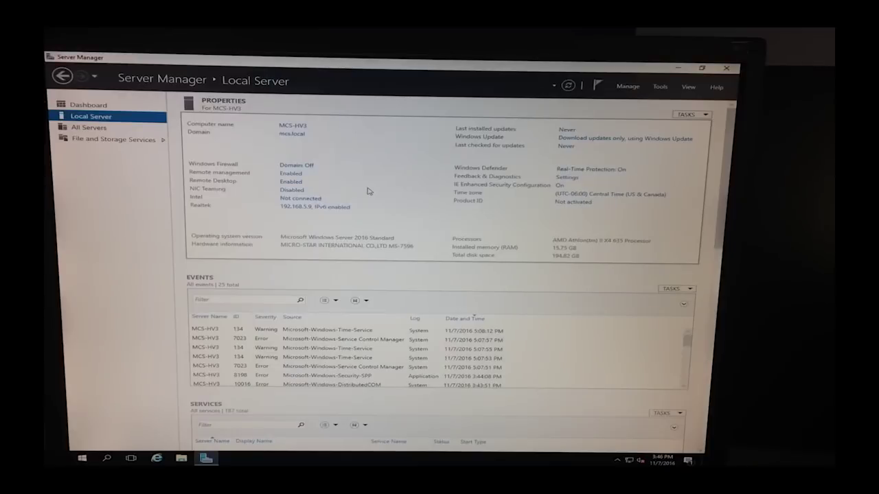
# - Open the product key entry from the unactivated Product ID, cancel without entering a key, and minimize Server Manager
pyautogui.click(572, 204)
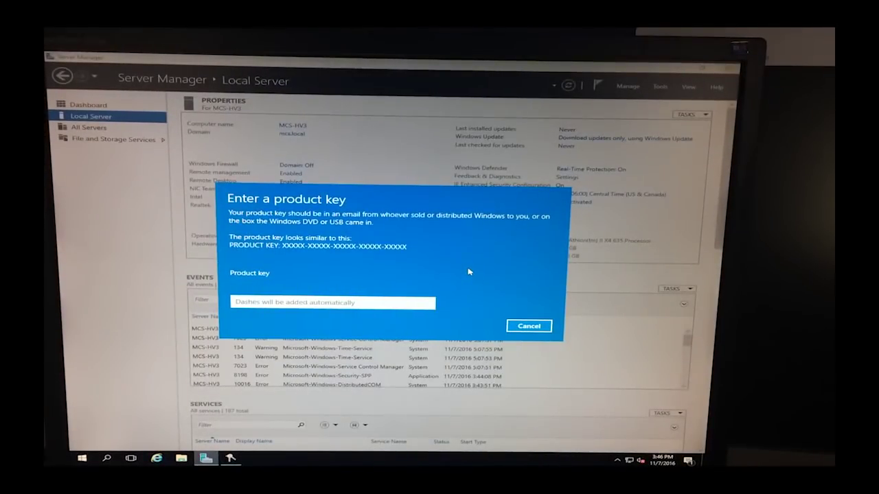
pyautogui.click(525, 325)
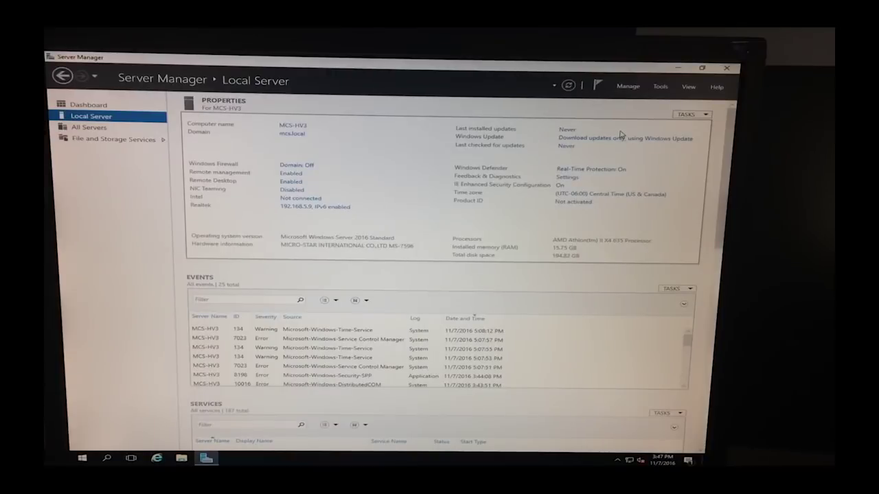
pyautogui.click(678, 68)
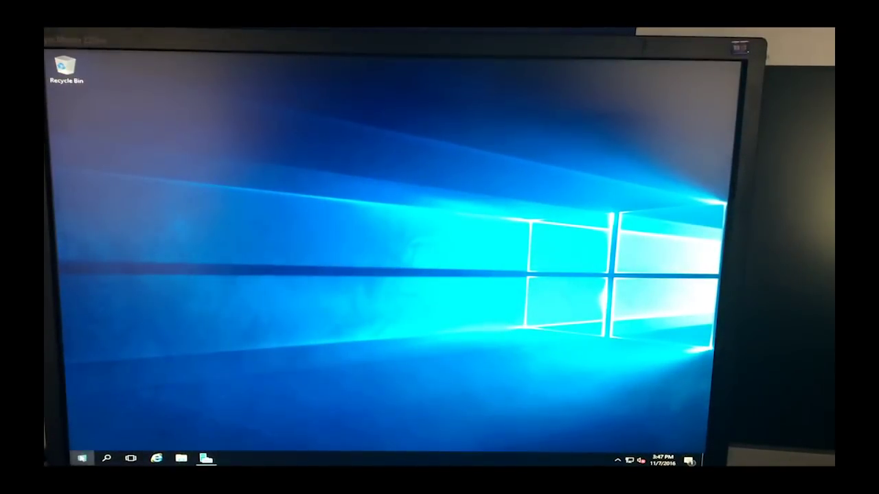
# - Open File Explorer and view the basic system properties of This PC
pyautogui.click(82, 459)
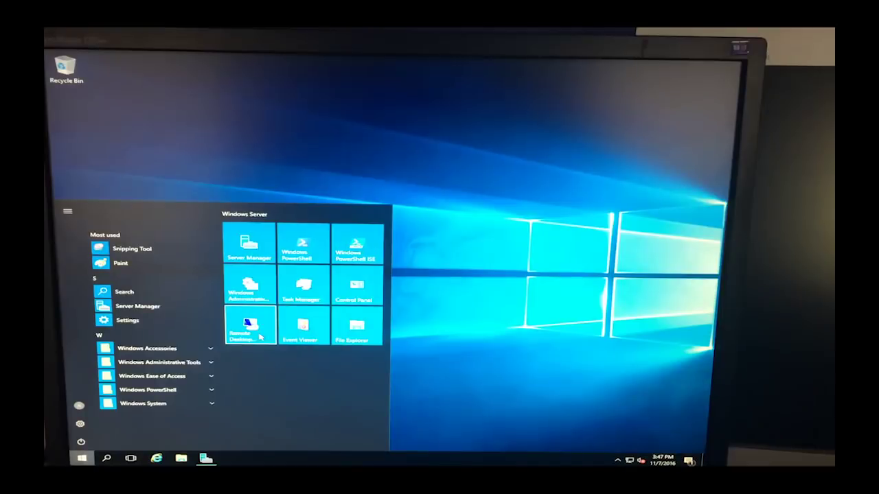
pyautogui.click(364, 331)
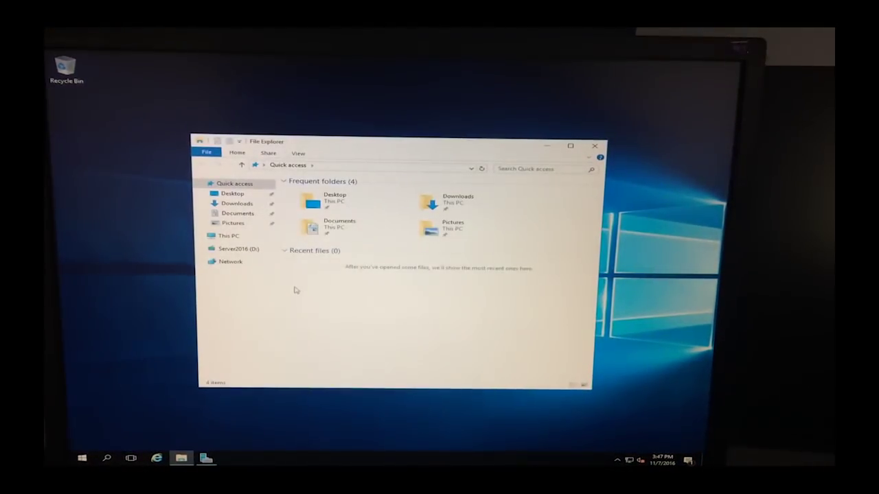
pyautogui.rightClick(230, 242)
pyautogui.click(271, 342)
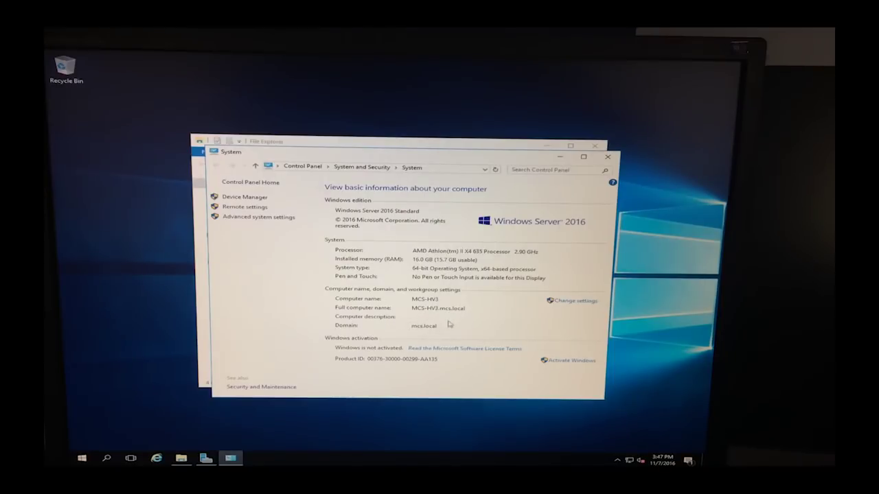
# - Open Device Manager and inspect the disk drives, display adapters and network adapters
pyautogui.click(251, 199)
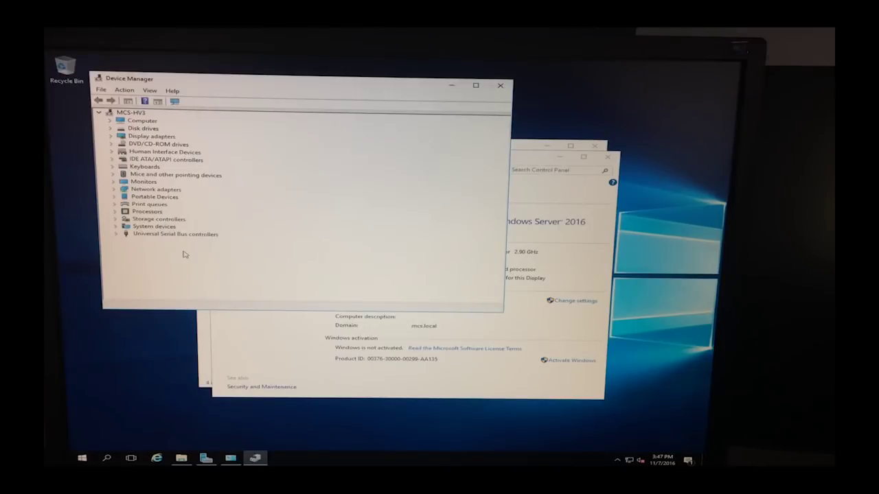
pyautogui.click(112, 130)
pyautogui.click(112, 129)
pyautogui.click(112, 137)
pyautogui.click(112, 137)
pyautogui.click(113, 137)
pyautogui.click(113, 137)
pyautogui.click(115, 190)
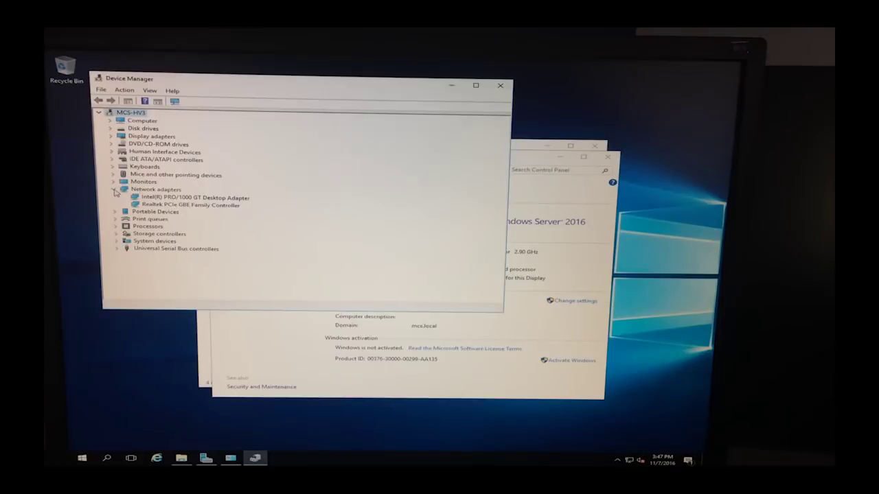
pyautogui.click(116, 190)
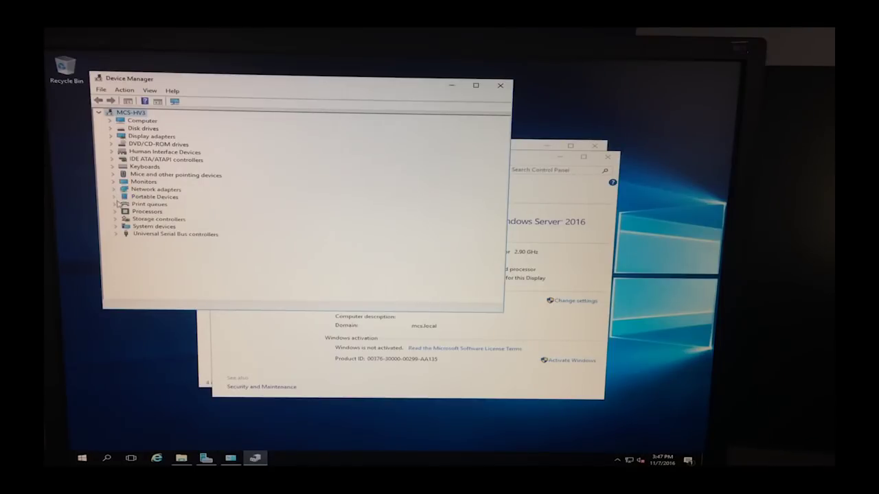
# - Inspect the processors and Universal Serial Bus controllers, and close Device Manager, System and File Explorer
pyautogui.click(116, 212)
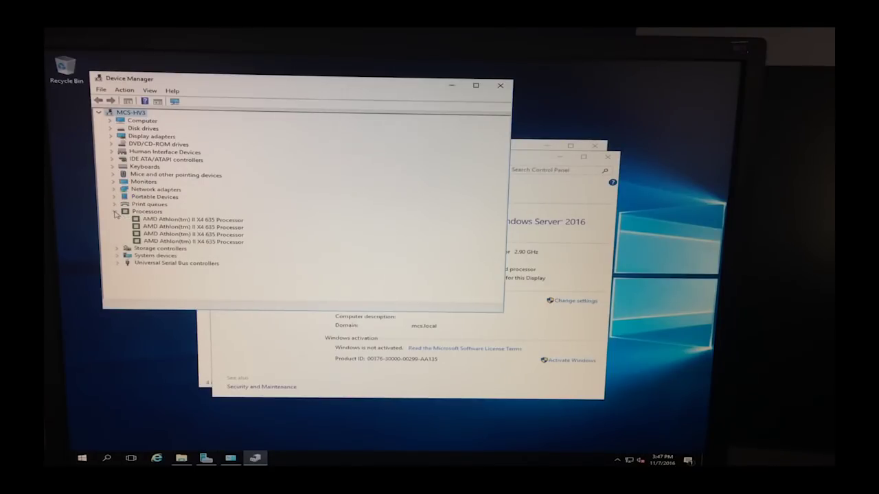
pyautogui.click(115, 213)
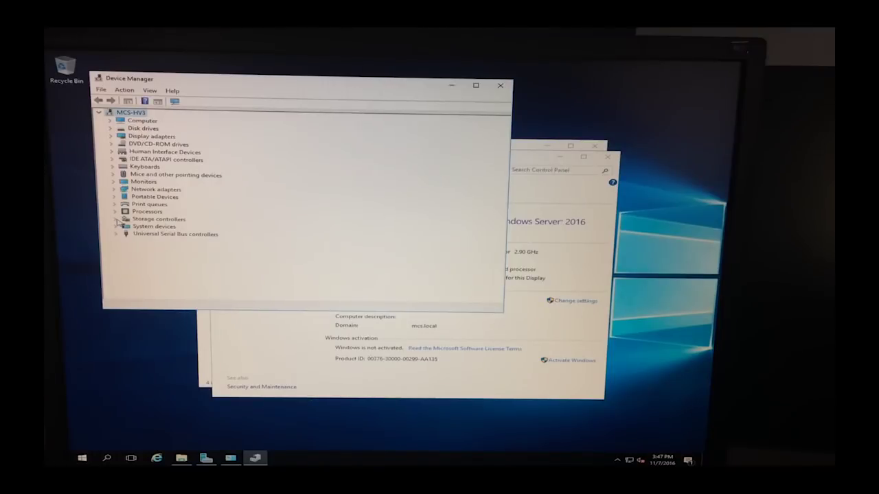
pyautogui.click(117, 235)
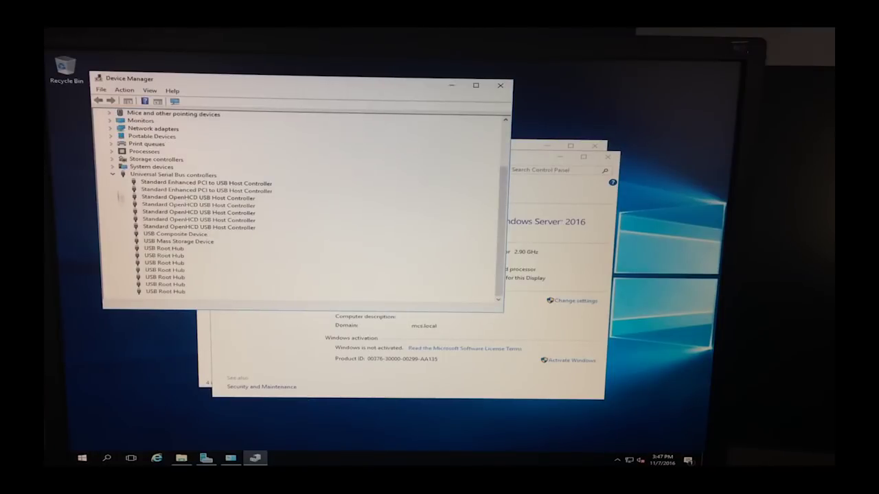
pyautogui.click(116, 176)
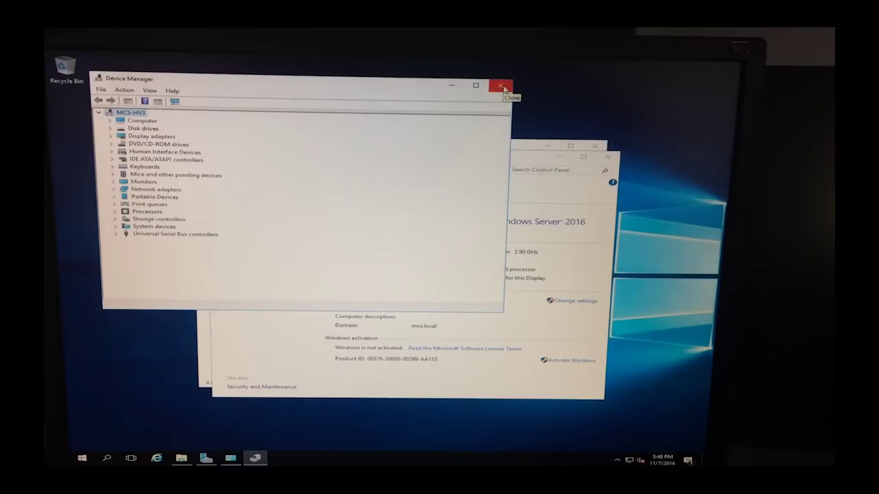
pyautogui.click(502, 87)
pyautogui.click(597, 147)
pyautogui.click(598, 148)
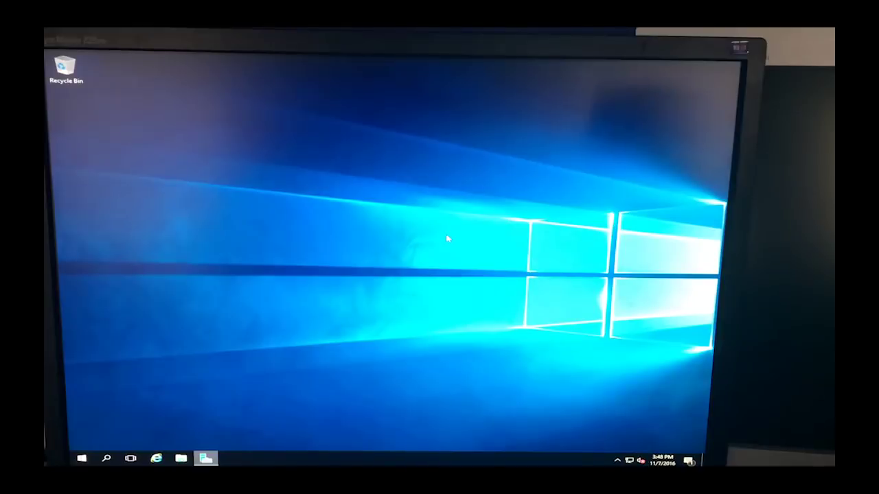
# - Open Task Manager from the security screen, expand it to full details and show the performance data
pyautogui.hotkey('ctrl', 'alt', 'Delete')
pyautogui.click(381, 279)
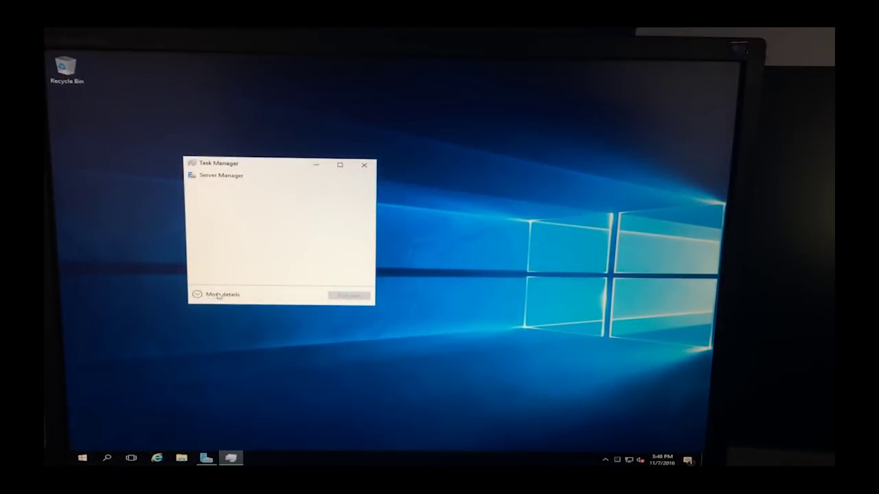
pyautogui.click(209, 295)
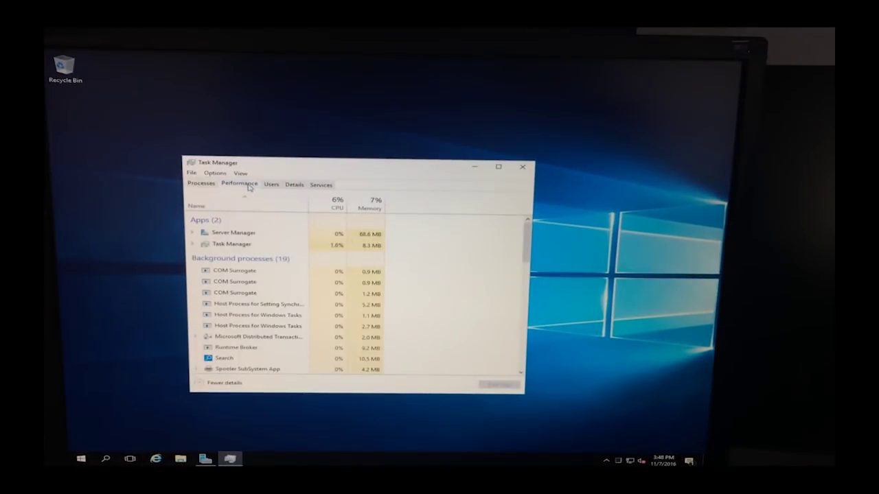
pyautogui.click(248, 185)
# - Change the CPU graph to logical processors, examine the CPU and memory performance, and close Task Manager
pyautogui.rightClick(386, 265)
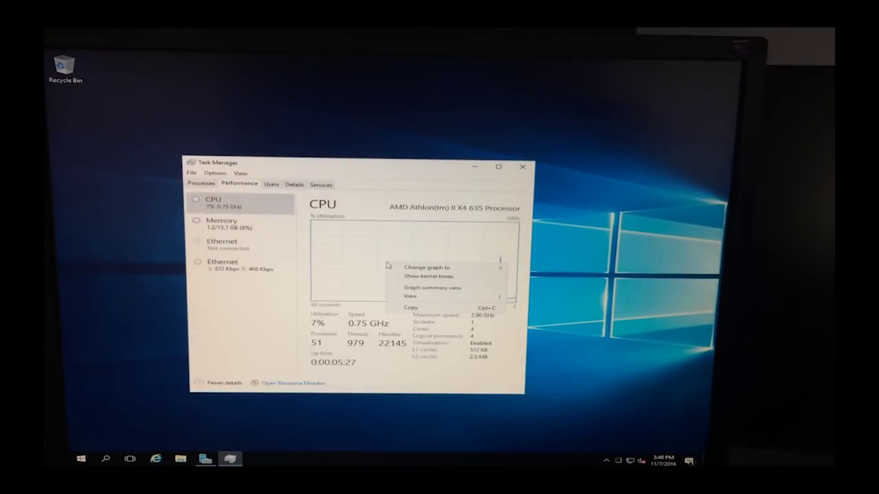
pyautogui.moveTo(443, 268)
pyautogui.click(530, 277)
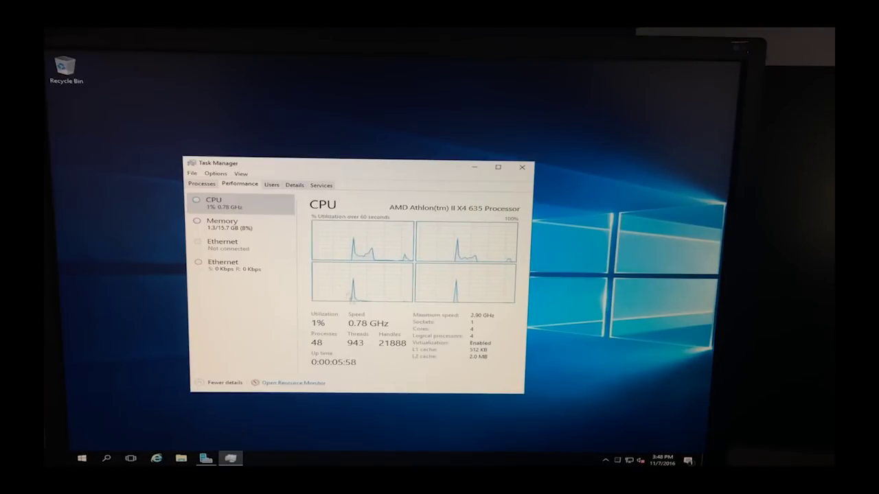
pyautogui.click(217, 225)
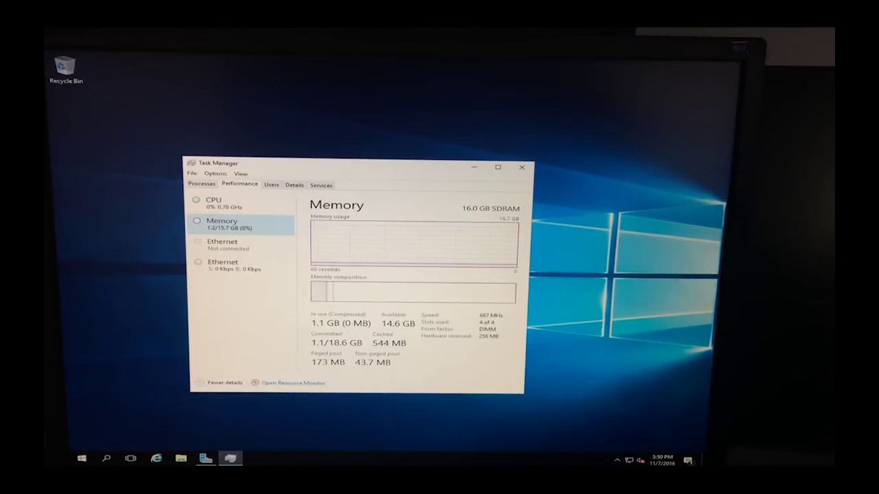
pyautogui.click(522, 167)
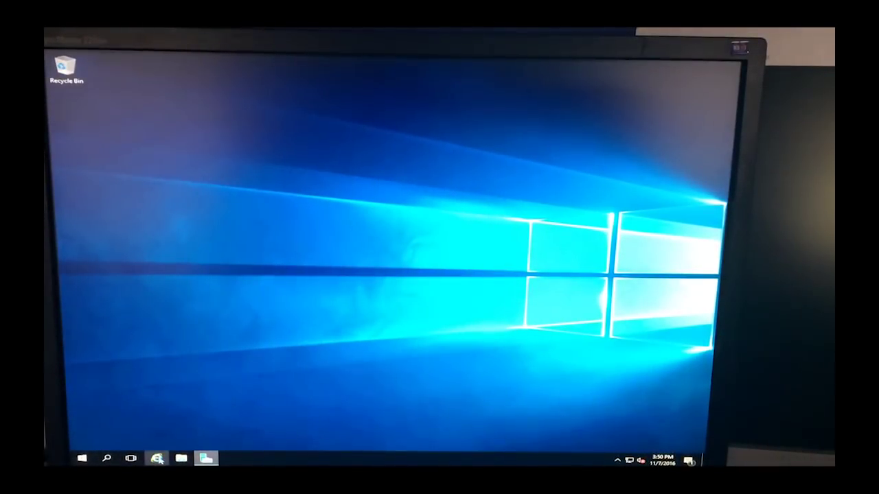
# - Set up Internet Explorer 11 with the recommended security, privacy and compatibility settings, and load the suggested go.microsoft.com link
pyautogui.click(158, 459)
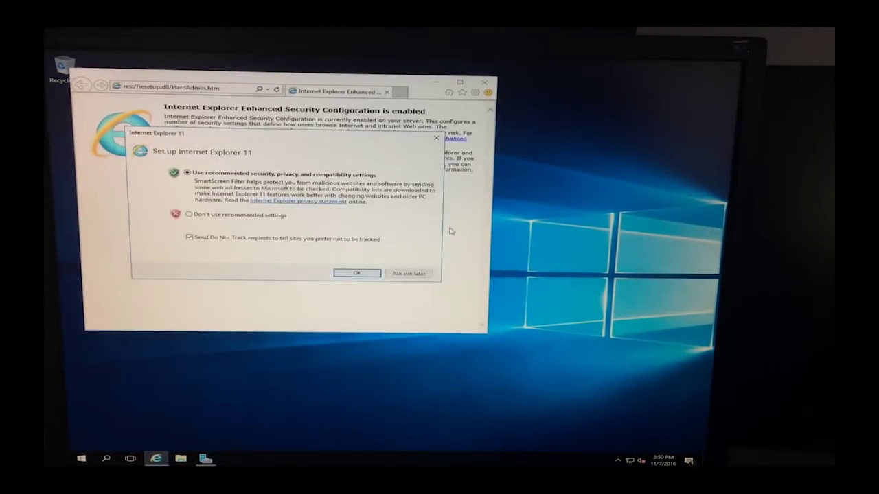
pyautogui.click(352, 273)
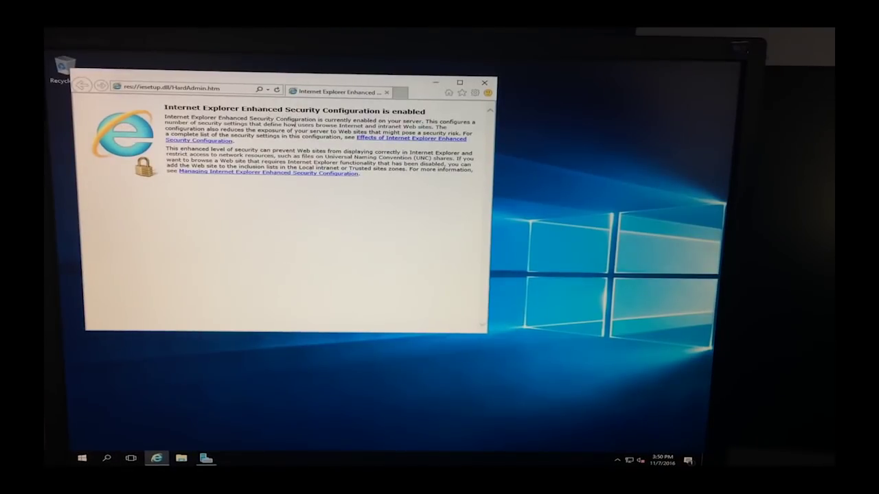
pyautogui.click(269, 90)
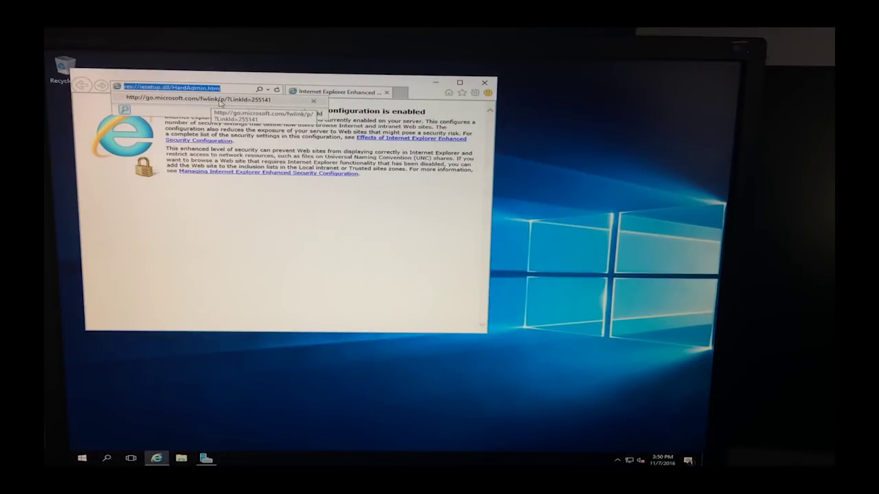
pyautogui.click(221, 99)
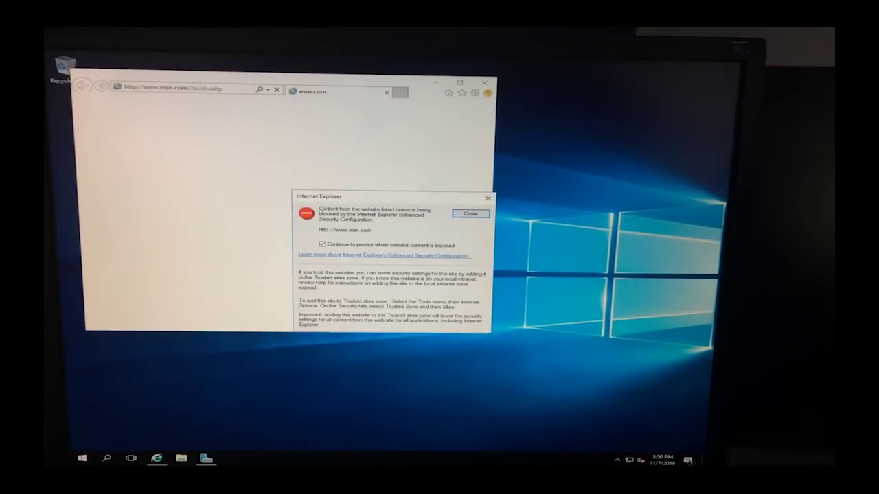
# - Dismiss the blocked-content and secure-connection alerts for msn.com, view the page, and close Internet Explorer
pyautogui.click(471, 215)
pyautogui.click(474, 215)
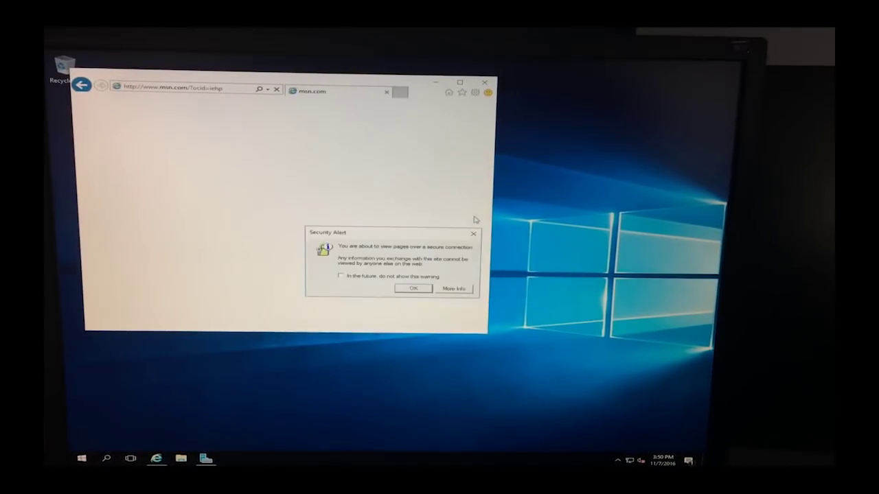
pyautogui.click(419, 289)
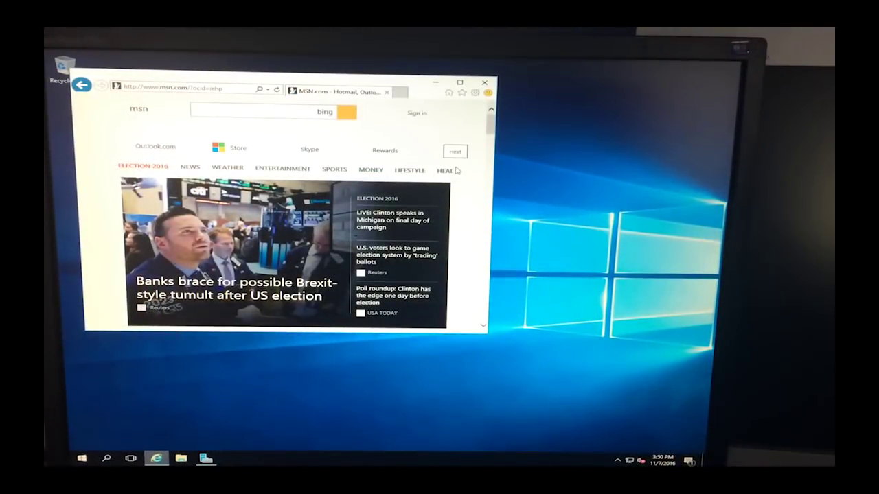
pyautogui.click(485, 83)
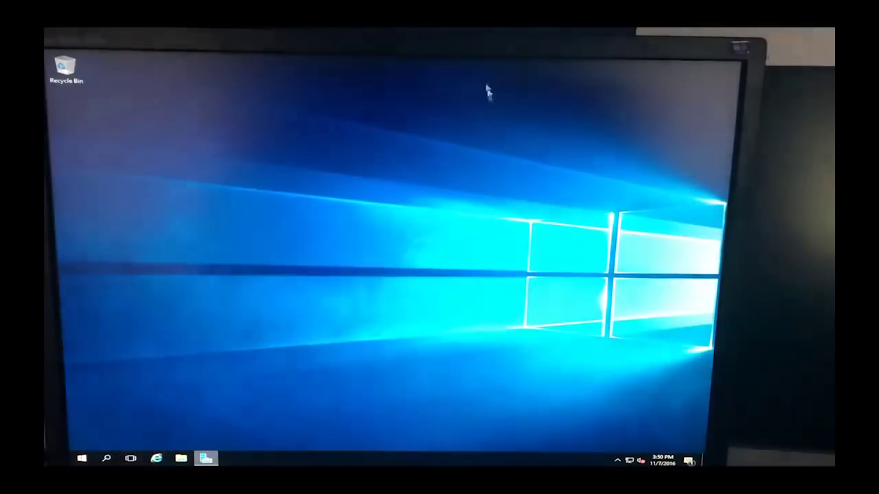
# - Review the Action Center notifications, close it and bring Server Manager back up
pyautogui.click(689, 461)
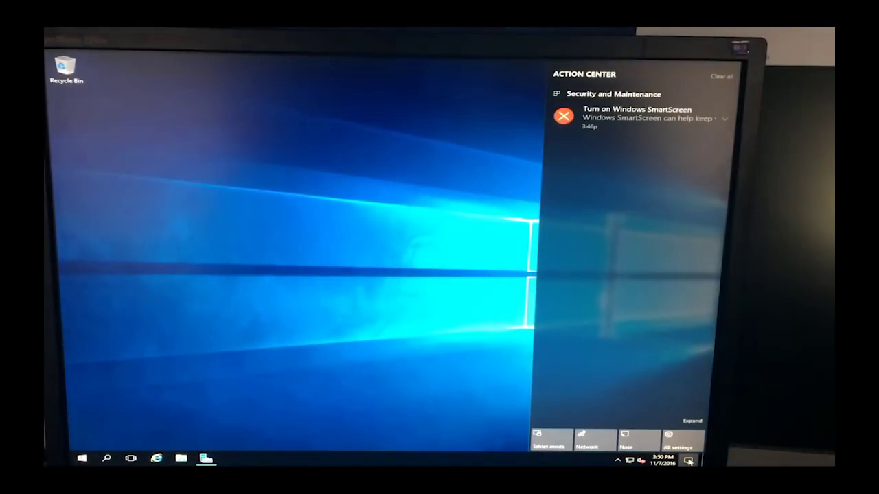
pyautogui.click(689, 461)
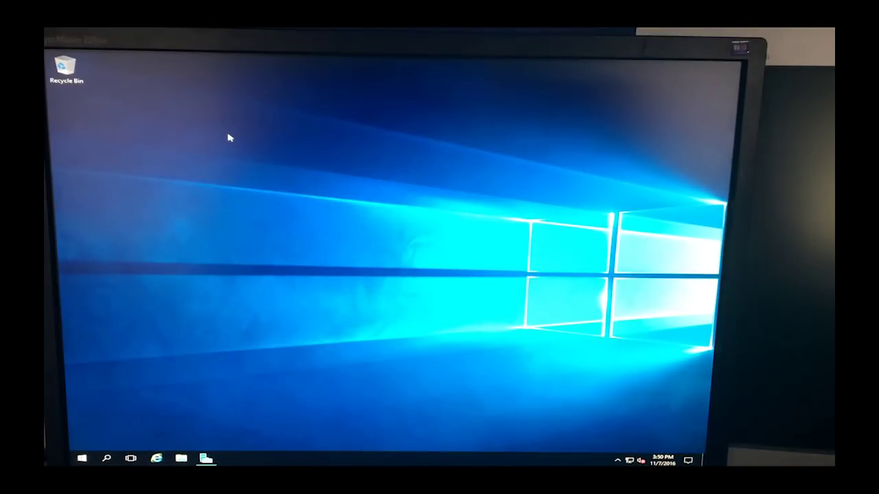
pyautogui.click(206, 459)
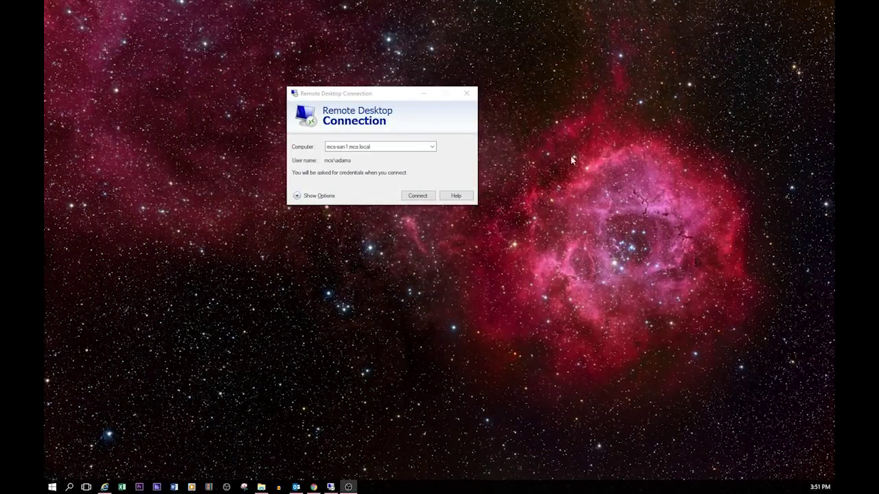
# - Start a Remote Desktop Connection from the other computer to the server mcs-hv3
pyautogui.moveTo(381, 147); pyautogui.dragTo(299, 147)
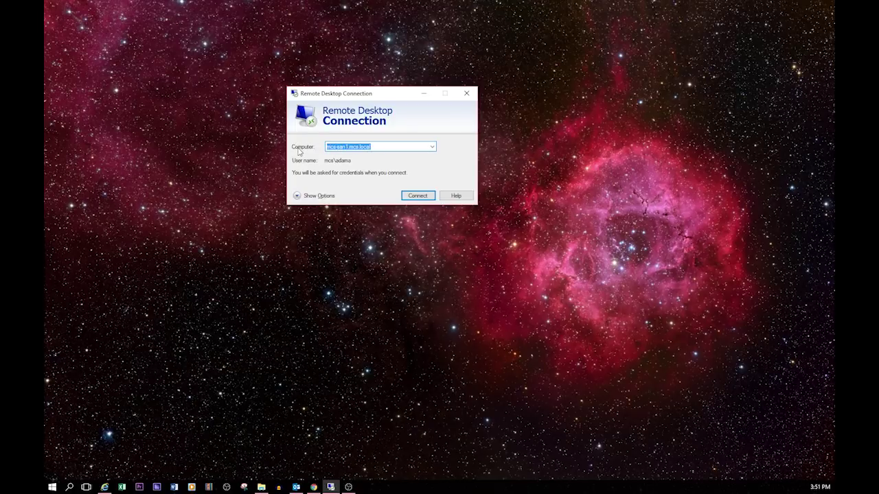
pyautogui.write('mcs-hv3')
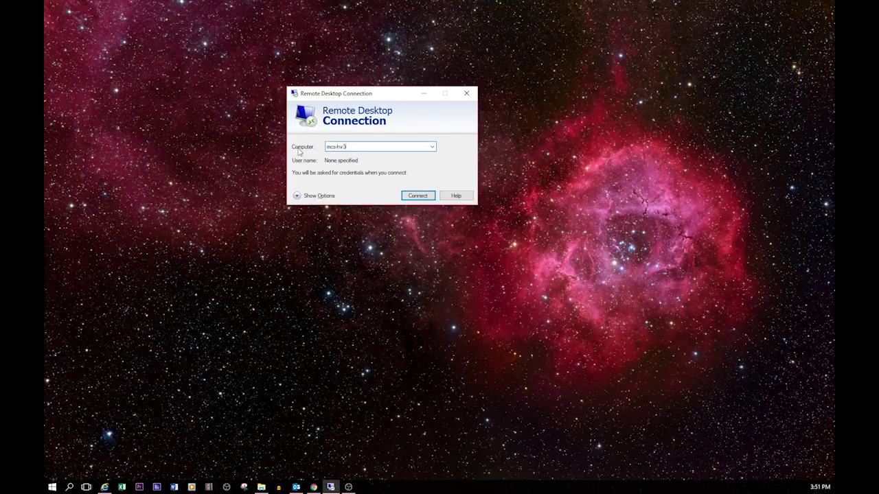
pyautogui.click(417, 197)
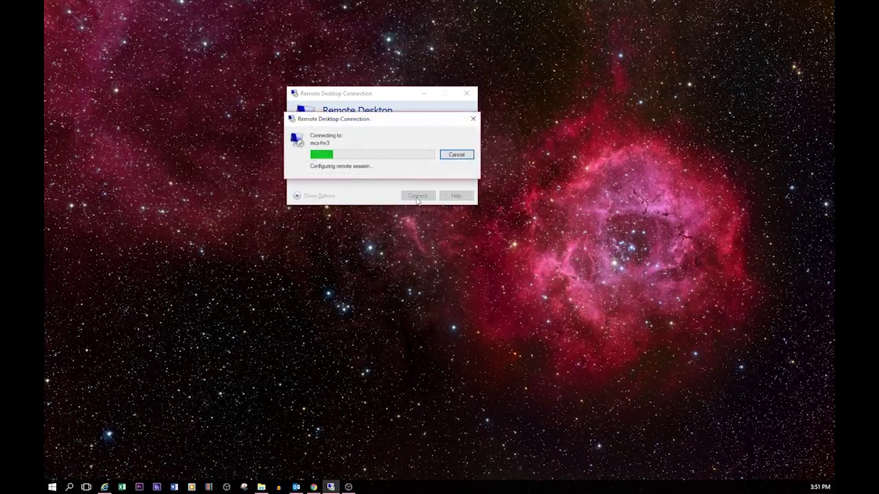
# - Sign in to the remote session on mcs-hv3 with the mcs domain user name and the account password
pyautogui.write('m')
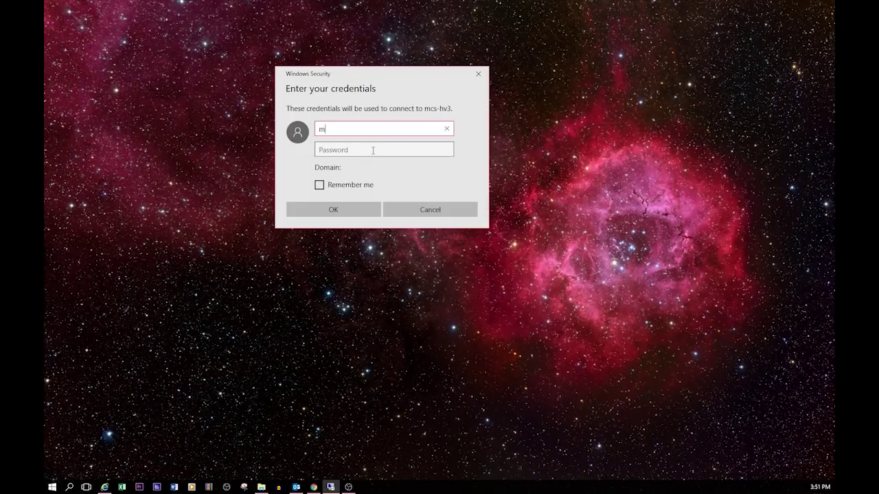
pyautogui.write('cs\\adama')
pyautogui.press('Tab')
pyautogui.write('••••••••')
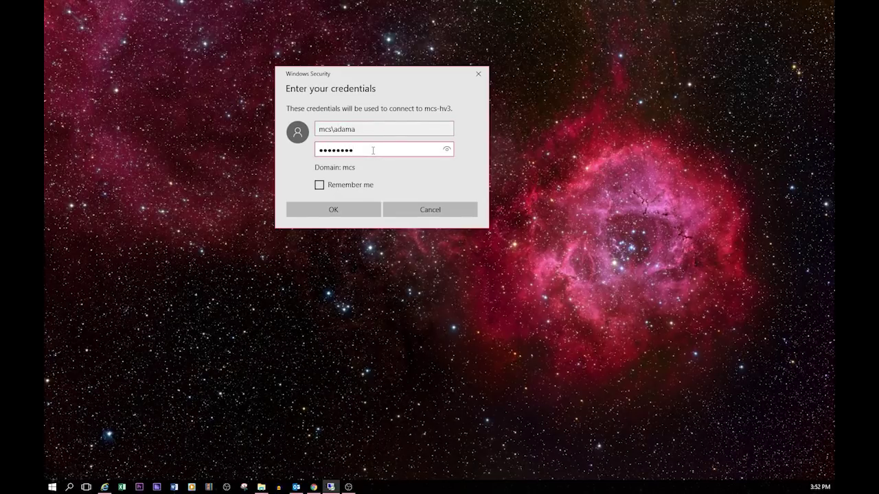
pyautogui.click(338, 212)
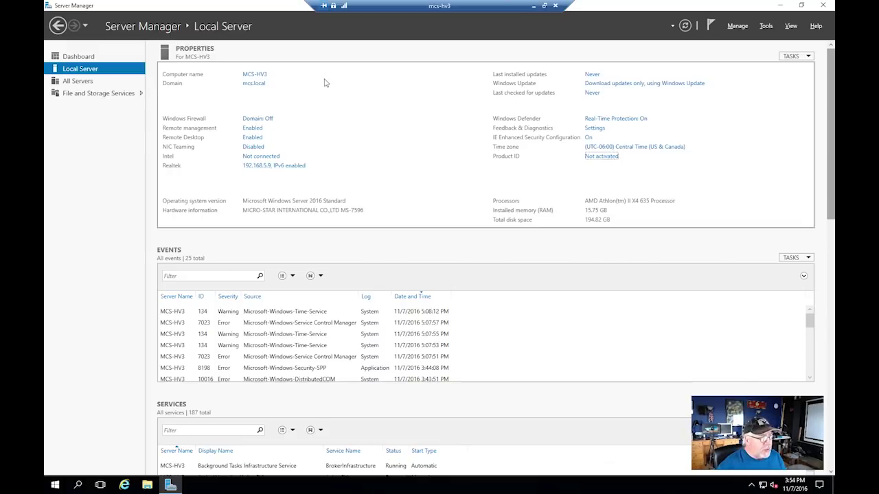
# - Set Server Manager not to start automatically at logon and to refresh its data every 5 minutes, and refresh the view
pyautogui.click(737, 28)
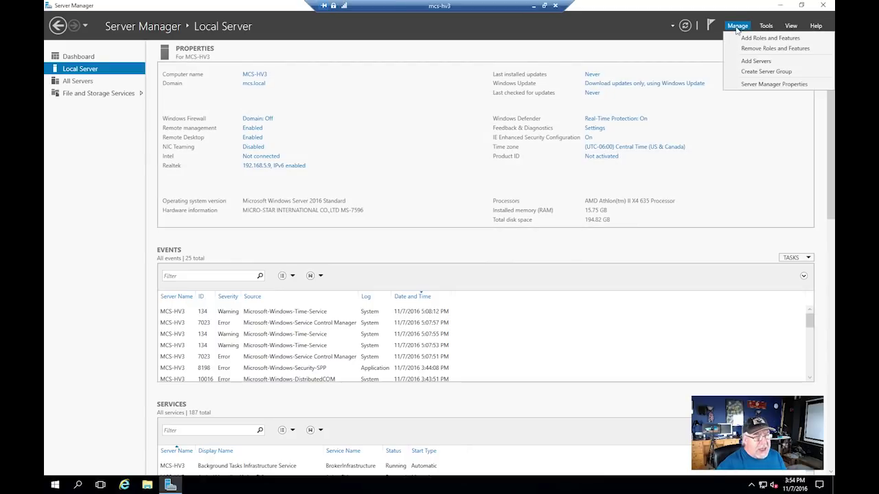
pyautogui.click(758, 85)
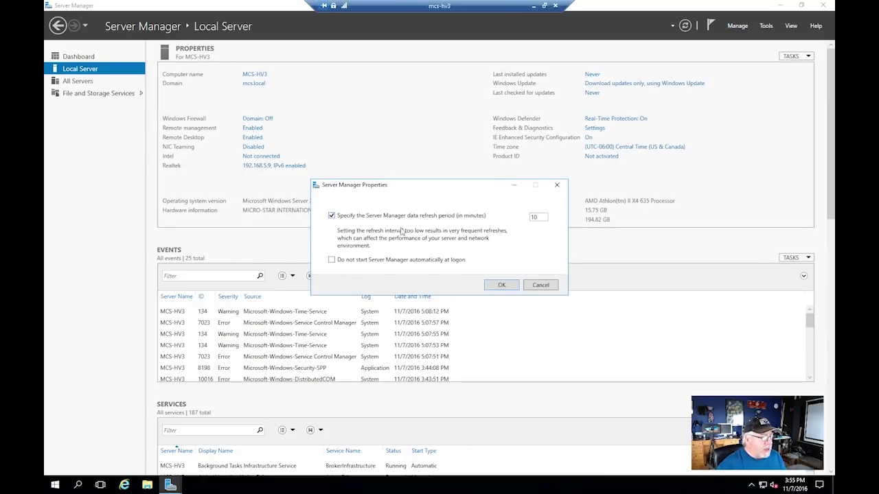
pyautogui.click(333, 262)
pyautogui.moveTo(542, 217); pyautogui.dragTo(522, 220)
pyautogui.write('5')
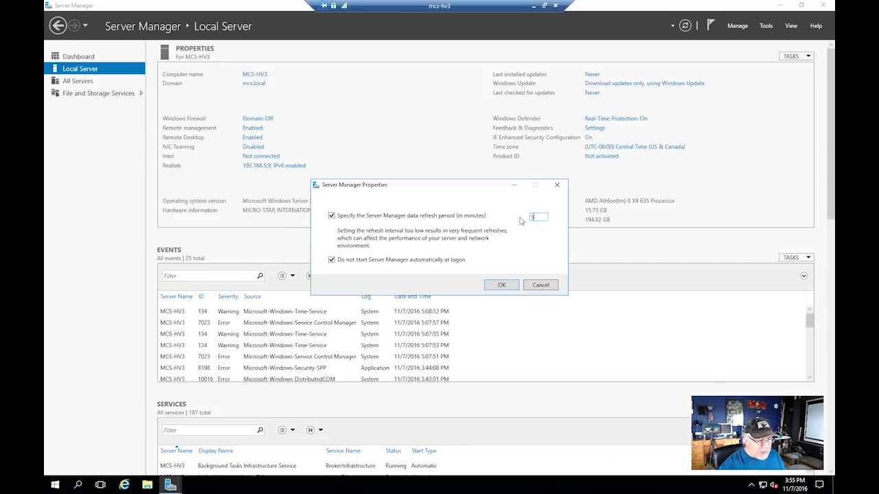
pyautogui.click(510, 285)
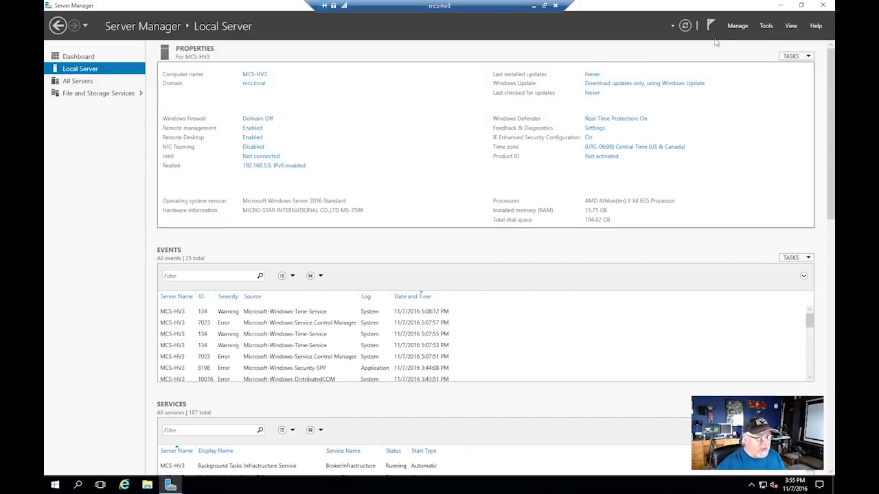
pyautogui.click(685, 26)
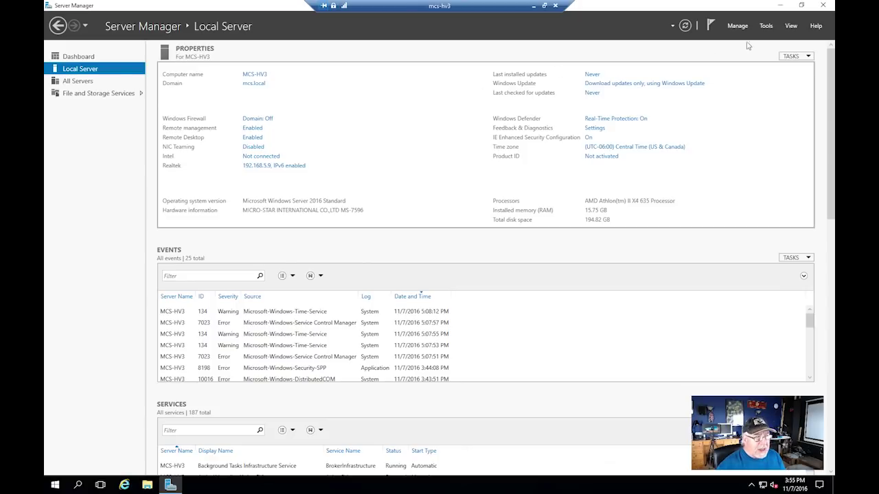
# - Open Disk Management in Computer Management and change the drive letter of the removable Server2016 volume to U, accepting the warning
pyautogui.click(768, 26)
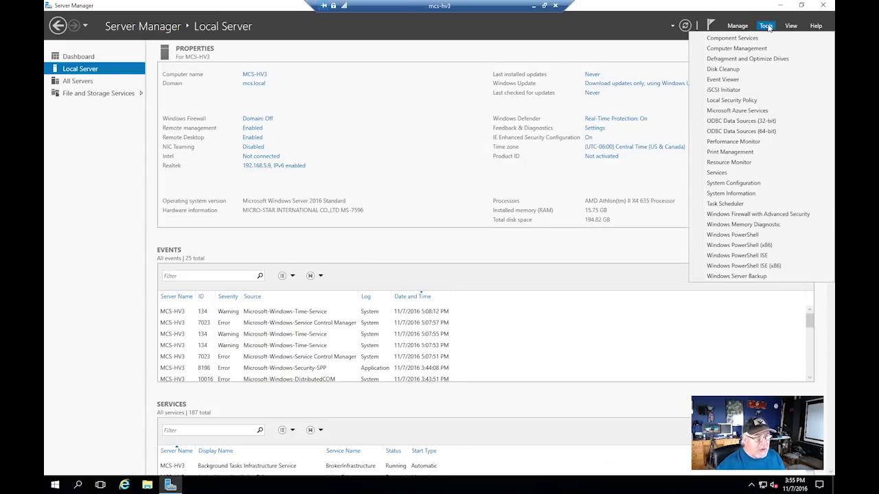
pyautogui.click(743, 52)
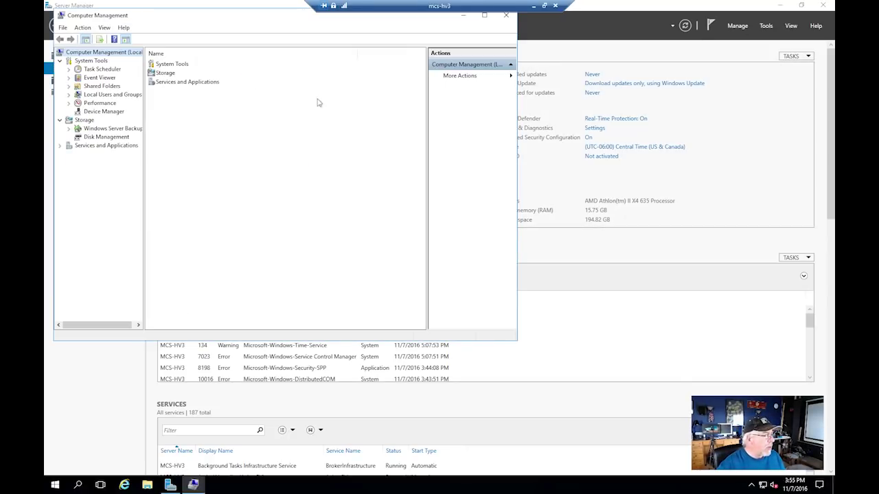
pyautogui.click(116, 137)
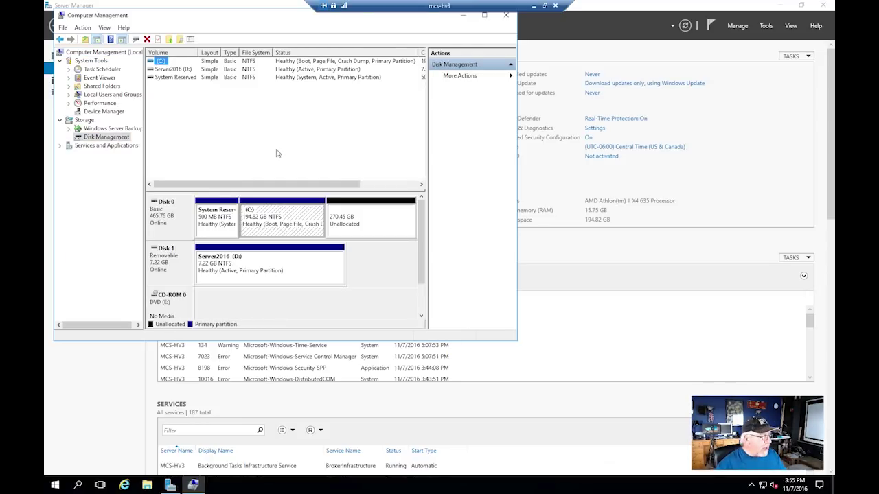
pyautogui.click(233, 272)
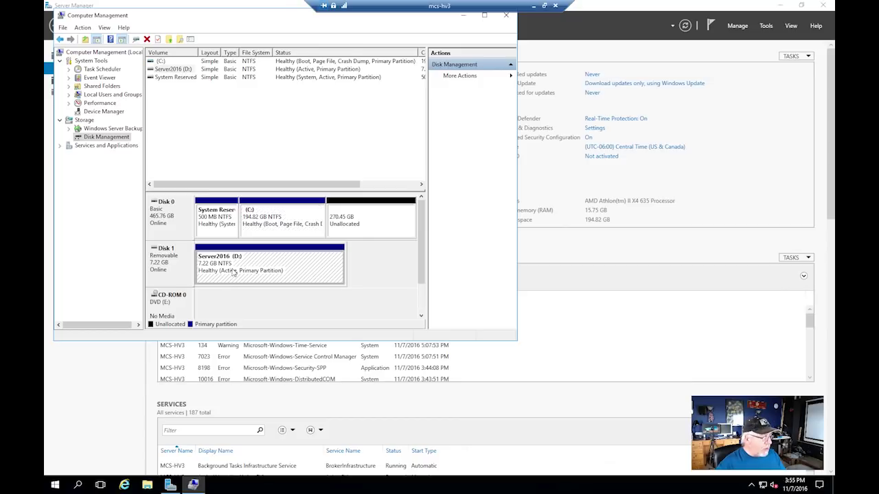
pyautogui.rightClick(233, 272)
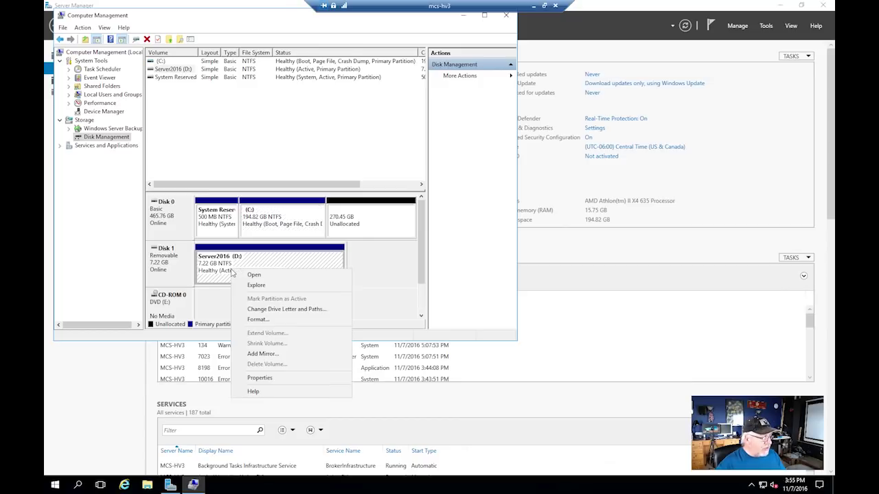
pyautogui.click(270, 309)
pyautogui.click(255, 205)
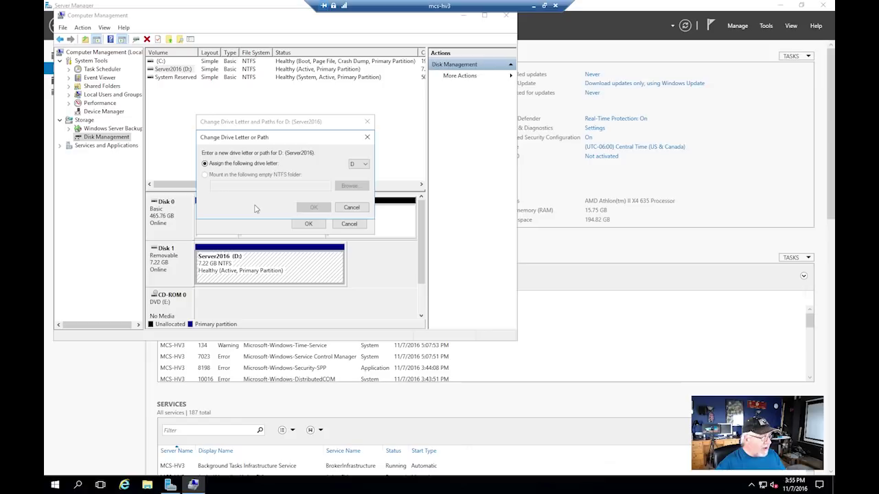
pyautogui.click(366, 165)
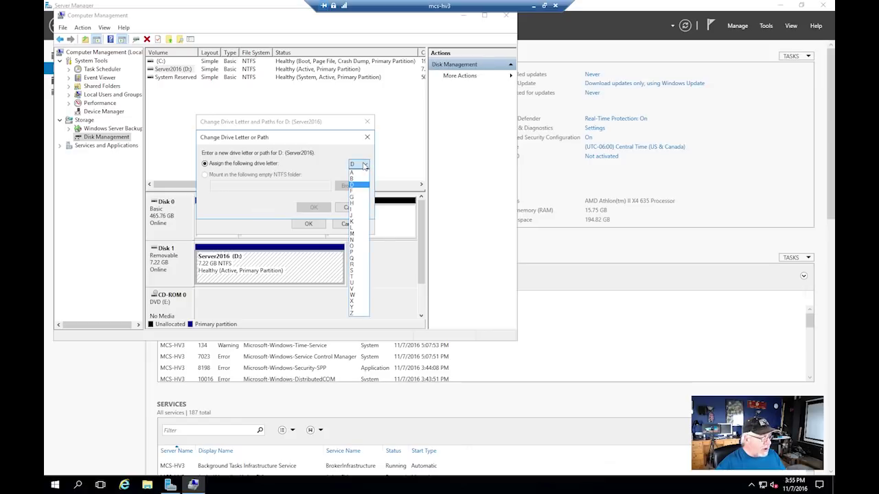
pyautogui.click(350, 275)
pyautogui.click(314, 207)
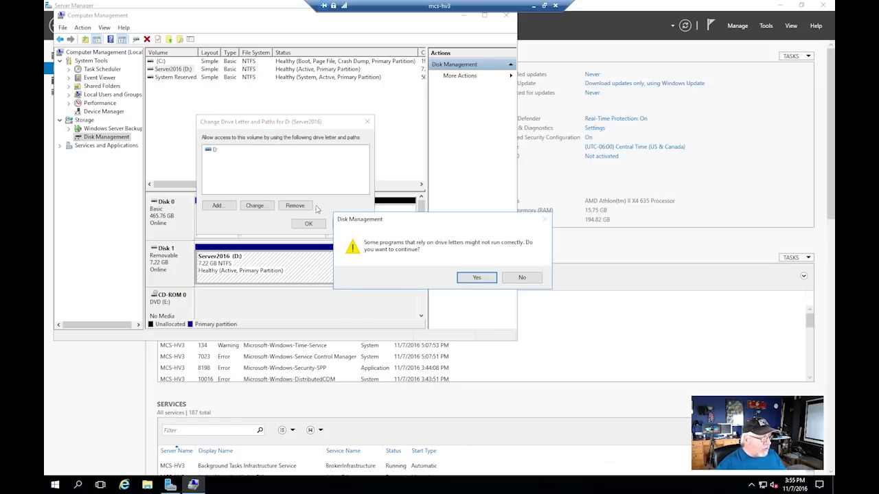
pyautogui.click(478, 278)
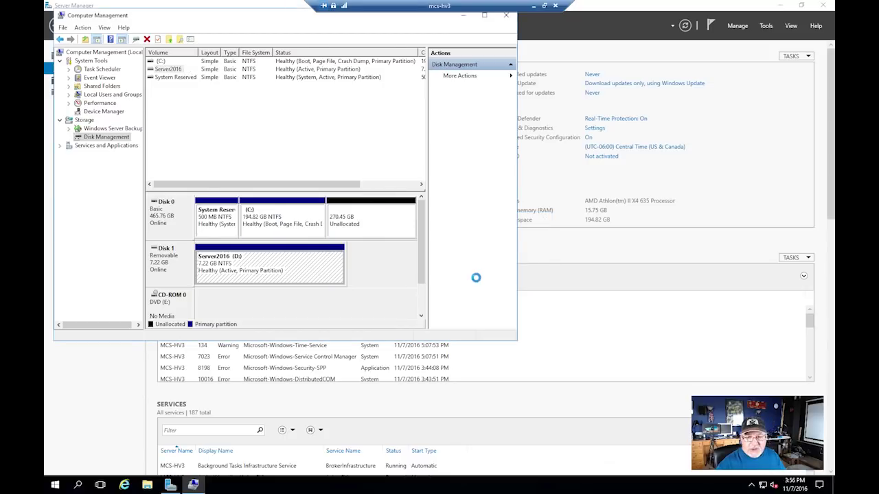
# - Start a new simple volume in Disk 0's unallocated space with the full size of 276937 MB and drive letter D
pyautogui.click(353, 224)
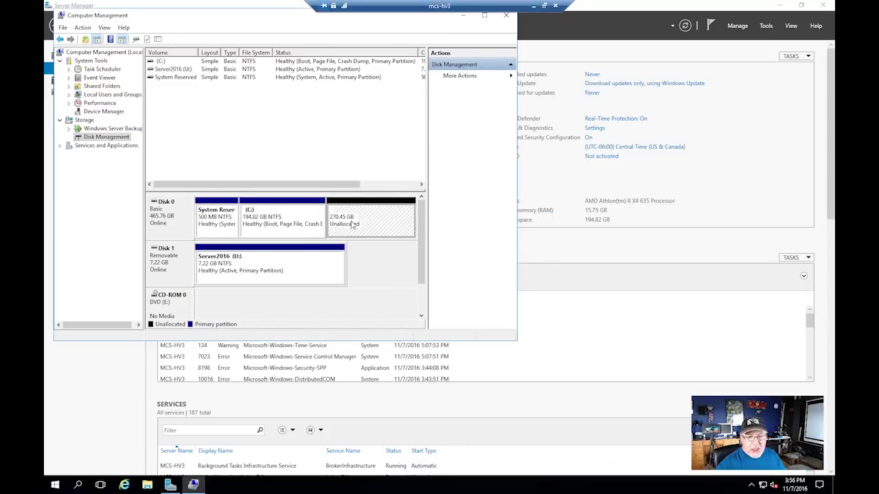
pyautogui.rightClick(351, 222)
pyautogui.rightClick(347, 210)
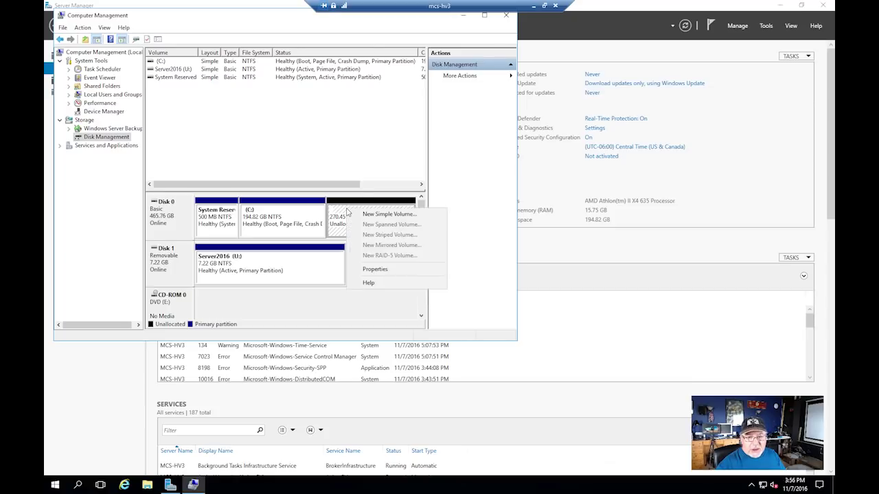
pyautogui.click(375, 215)
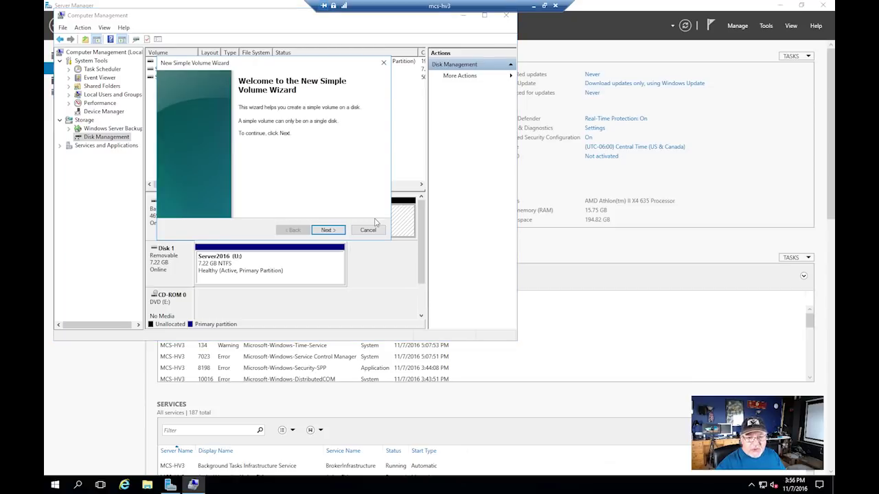
pyautogui.click(326, 230)
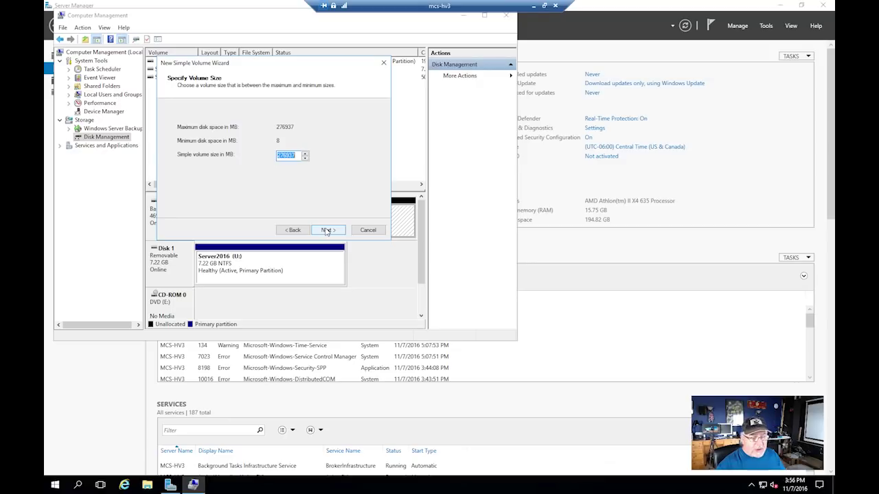
pyautogui.click(326, 231)
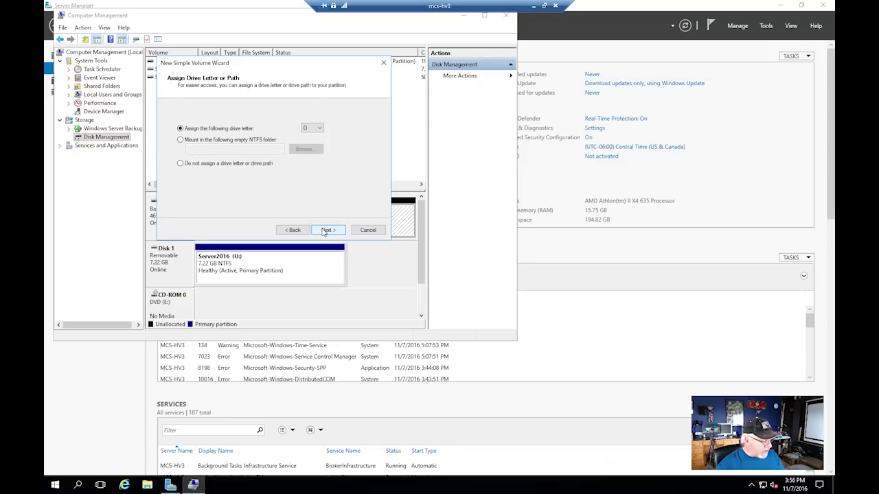
pyautogui.click(324, 231)
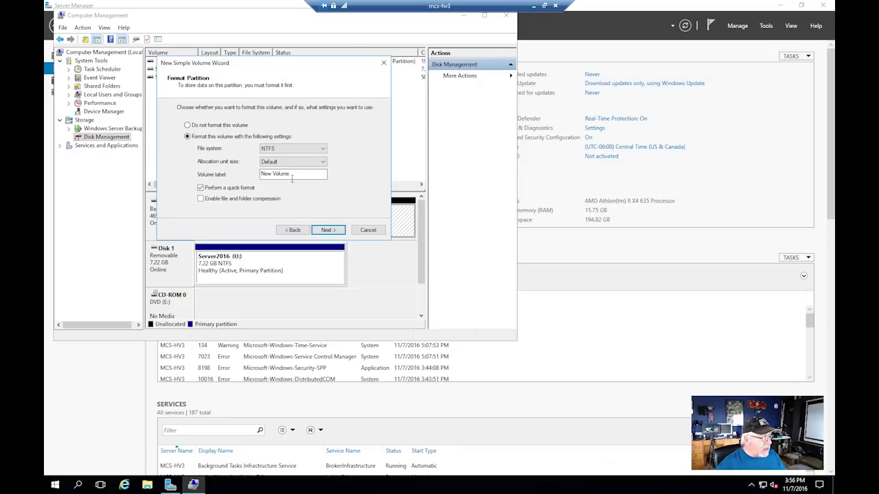
# - Quick-format the new volume as NTFS with the default allocation unit size and label DV1, finish the wizard and close Computer Management
pyautogui.moveTo(291, 175); pyautogui.dragTo(253, 177)
pyautogui.write('DV1')
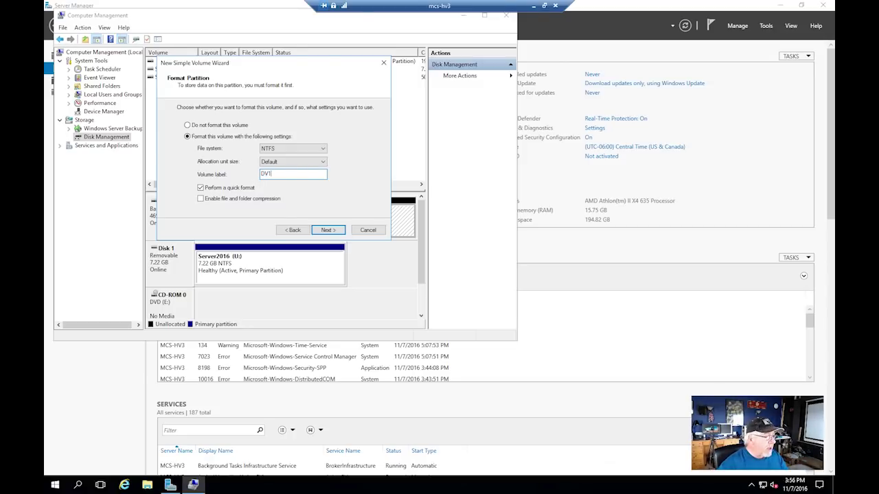
pyautogui.click(323, 164)
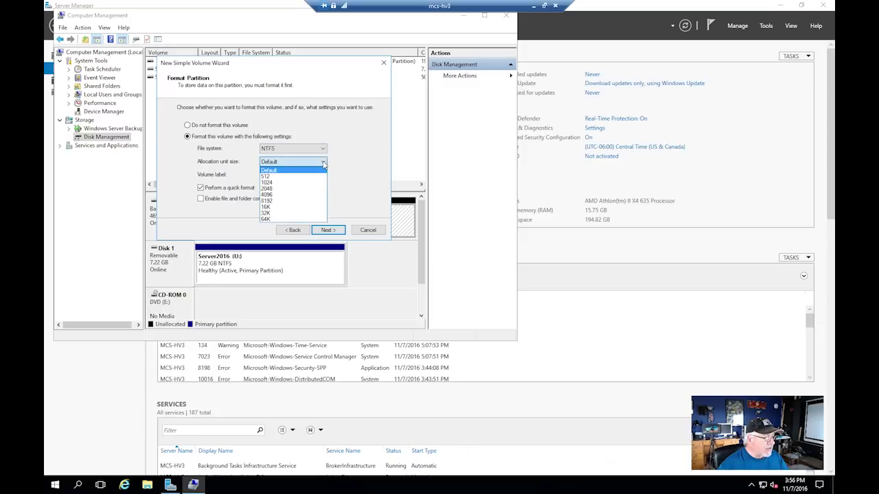
pyautogui.click(323, 164)
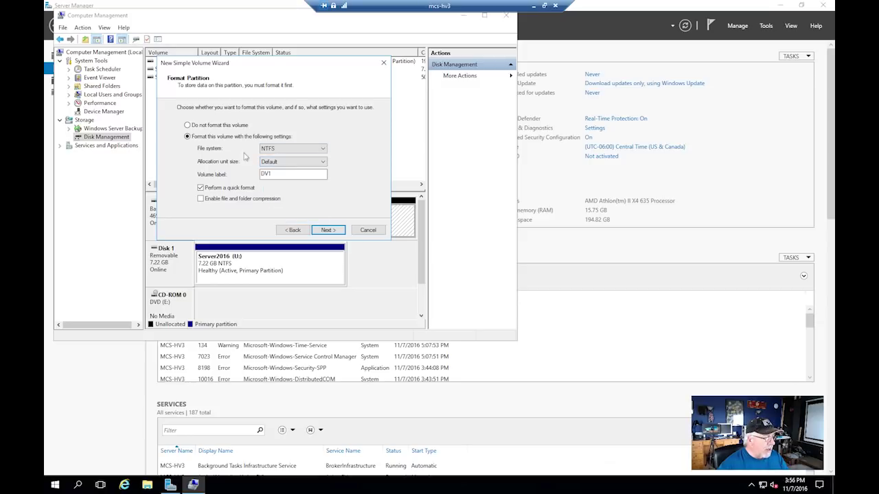
pyautogui.click(328, 231)
pyautogui.click(328, 231)
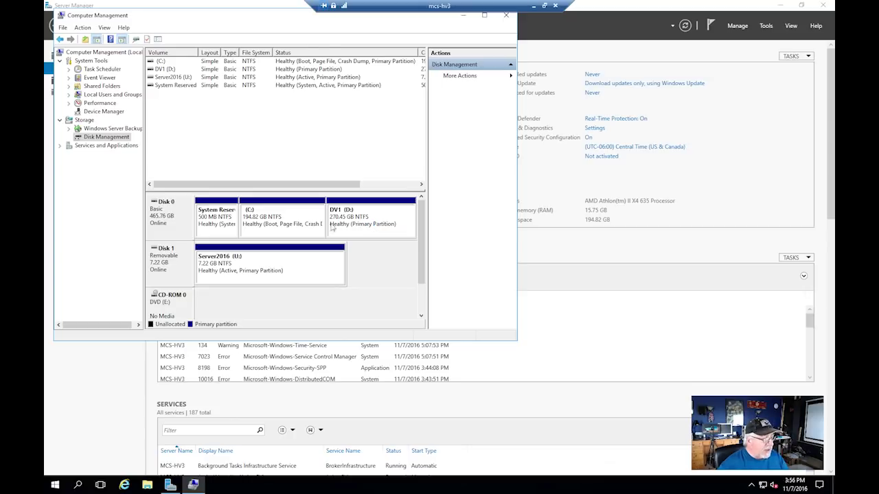
pyautogui.click(506, 15)
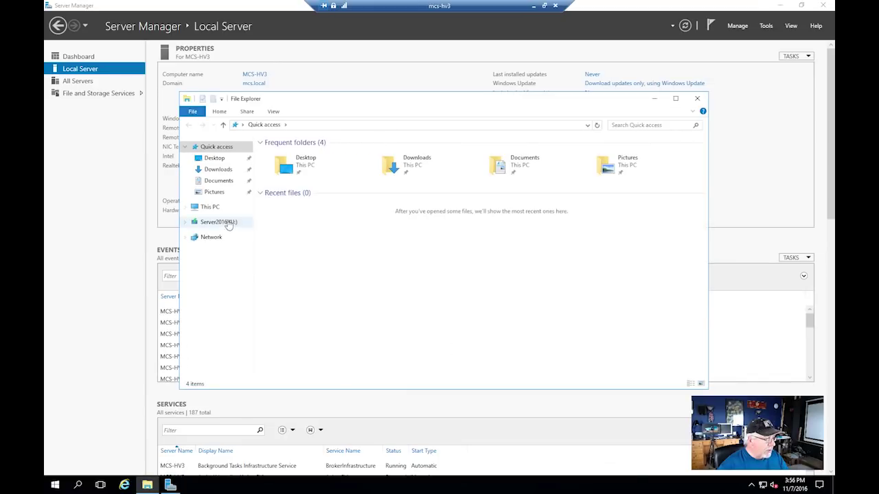
# - Check the new DV1 (D:) drive under This PC in File Explorer and close the window
pyautogui.click(211, 207)
pyautogui.doubleClick(473, 229)
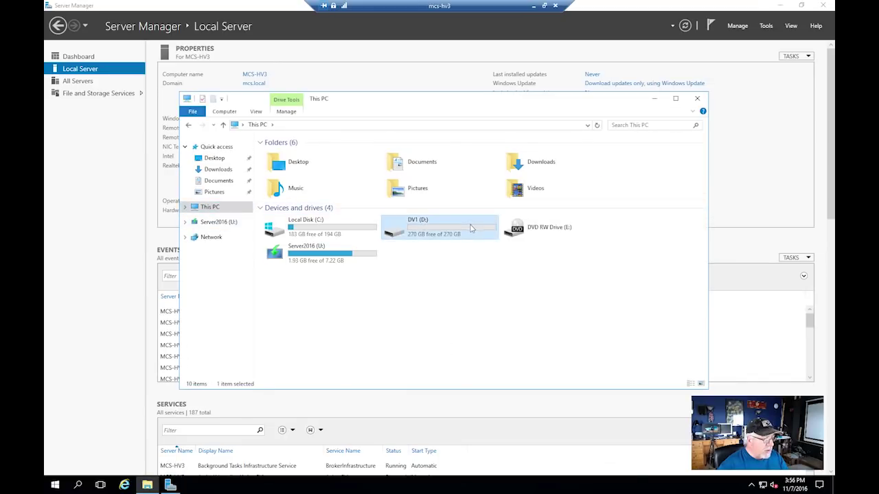
pyautogui.click(697, 98)
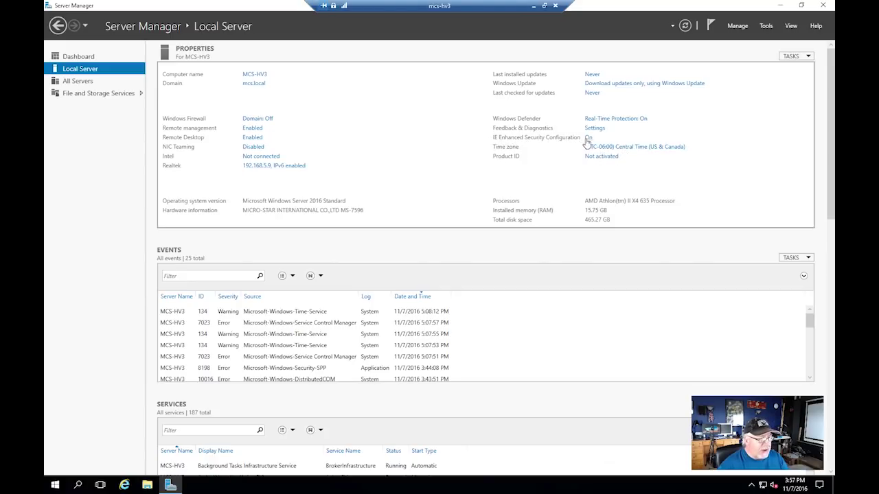
pyautogui.click(129, 485)
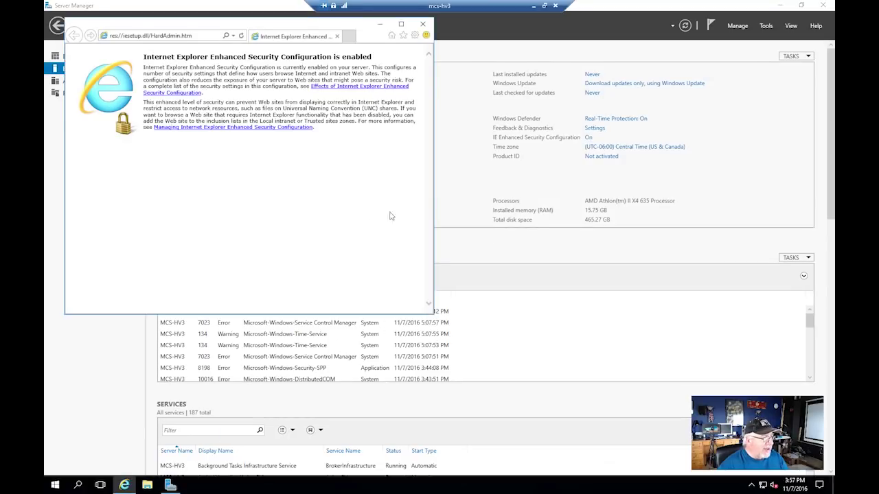
pyautogui.click(194, 37)
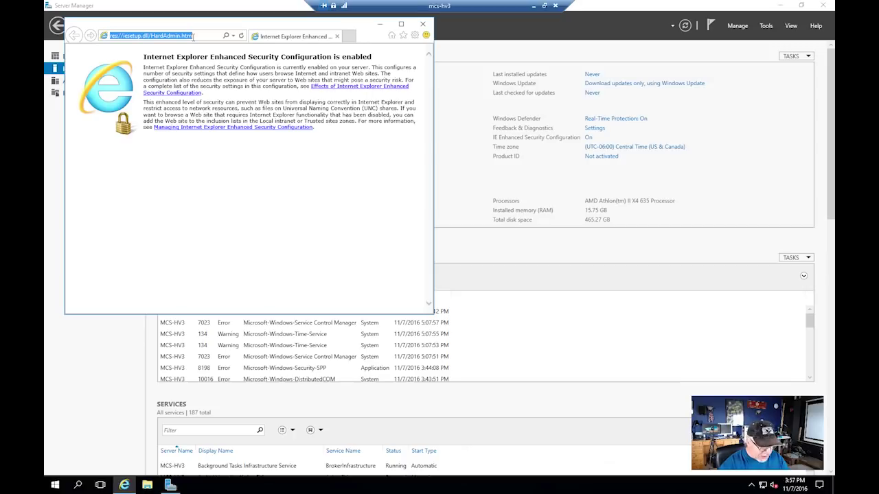
pyautogui.write('www.google.com')
pyautogui.press('Return')
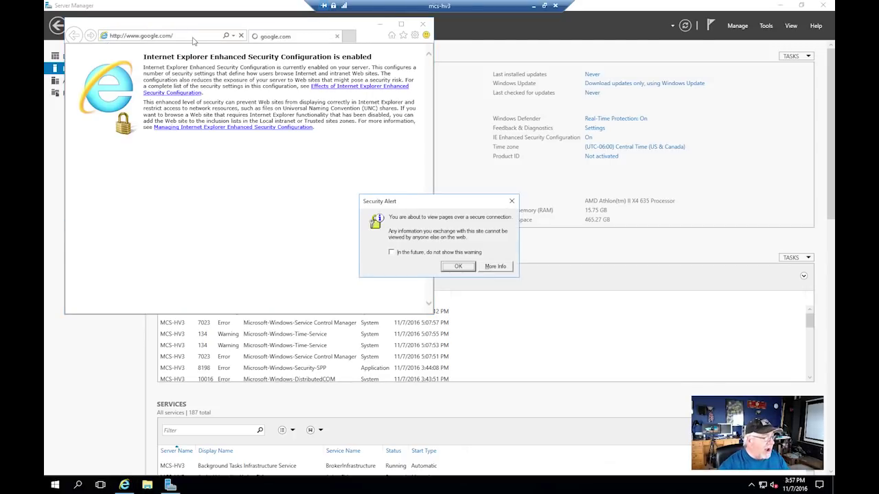
pyautogui.click(460, 267)
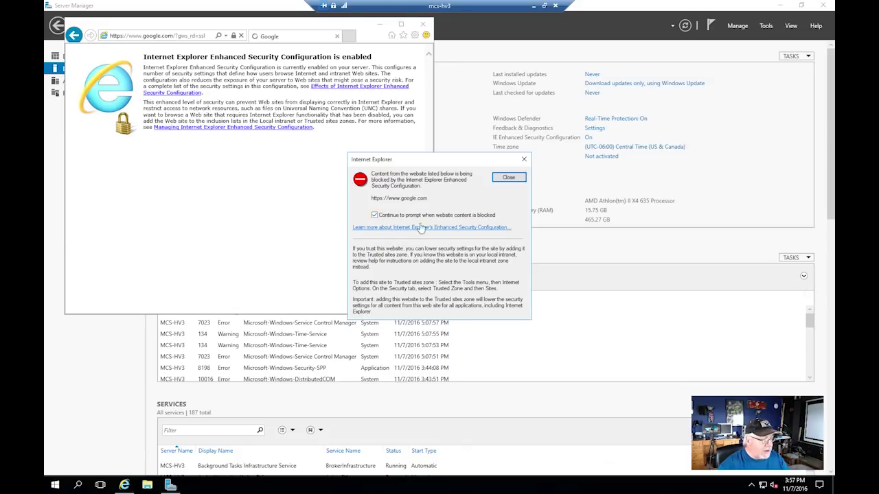
pyautogui.click(508, 178)
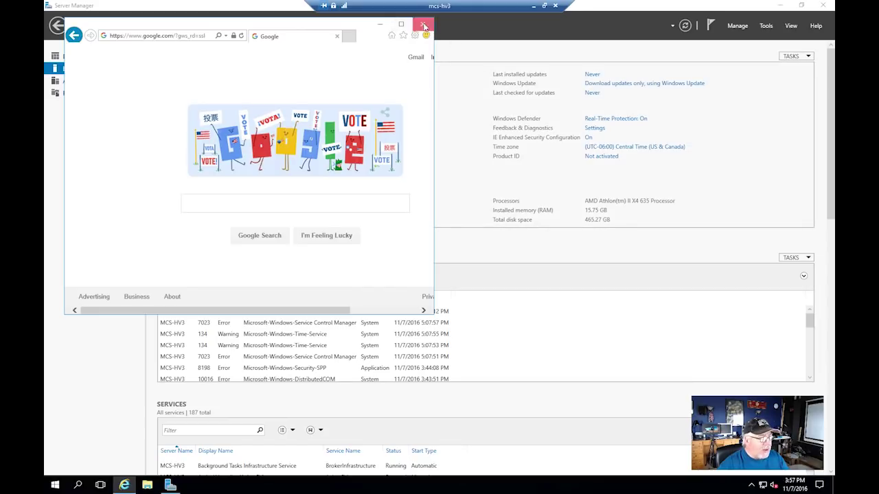
# - Close the browser and turn off Internet Explorer Enhanced Security Configuration for Administrators on the local server
pyautogui.click(590, 138)
pyautogui.click(590, 137)
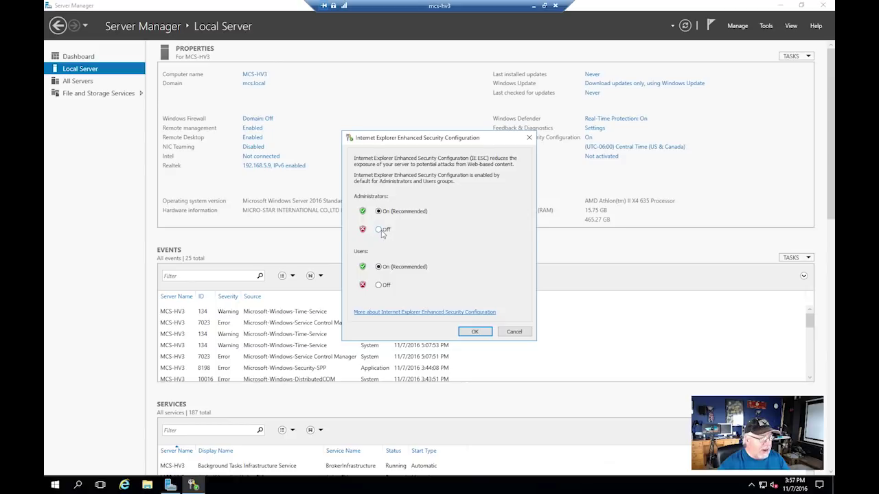
pyautogui.click(476, 333)
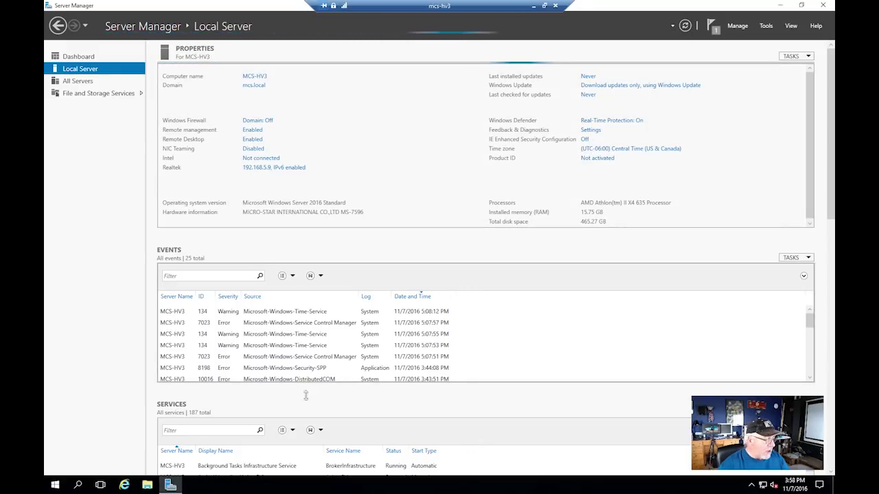
# - Reopen Internet Explorer, permanently dismiss the Protected mode message, load Google to test browsing, and close the browser
pyautogui.click(136, 486)
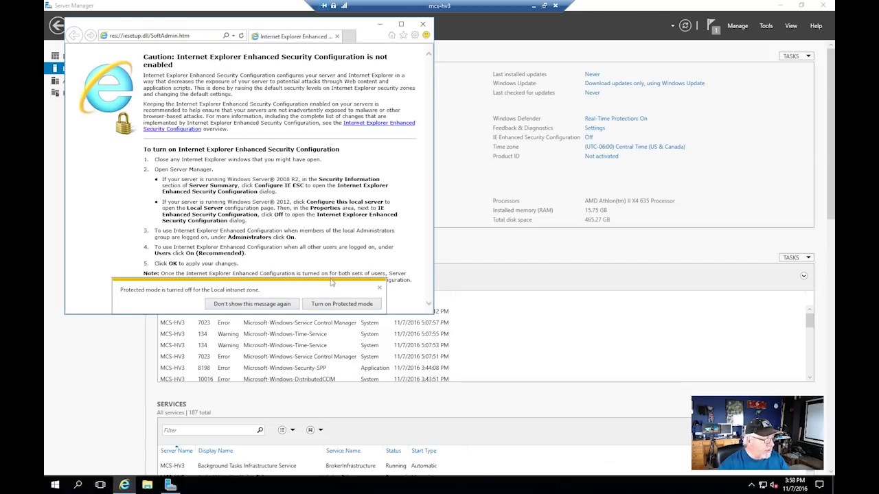
pyautogui.click(256, 305)
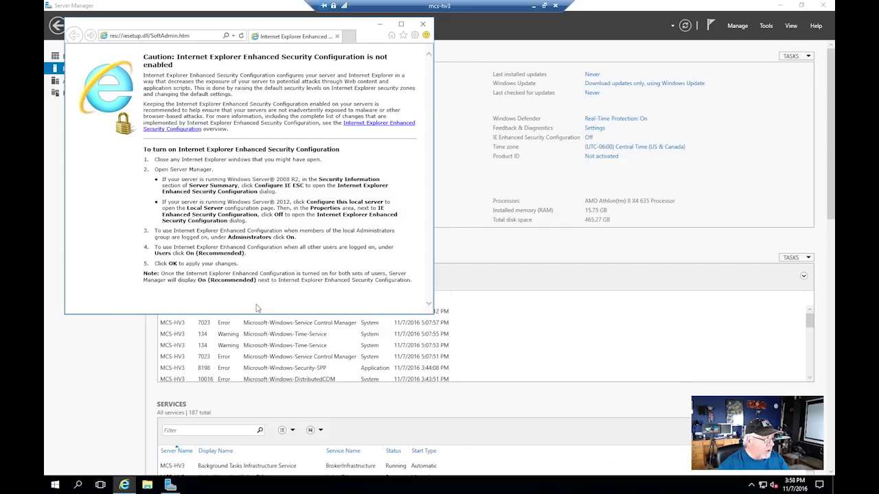
pyautogui.click(233, 36)
pyautogui.click(166, 48)
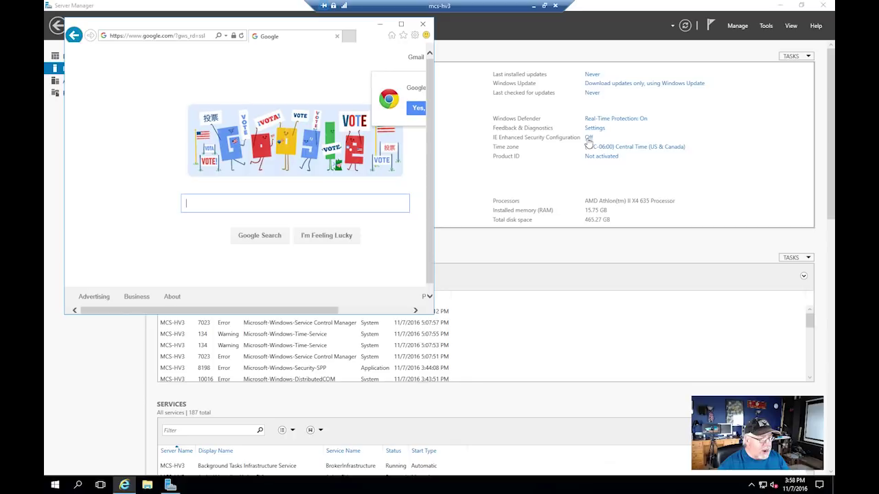
pyautogui.click(423, 26)
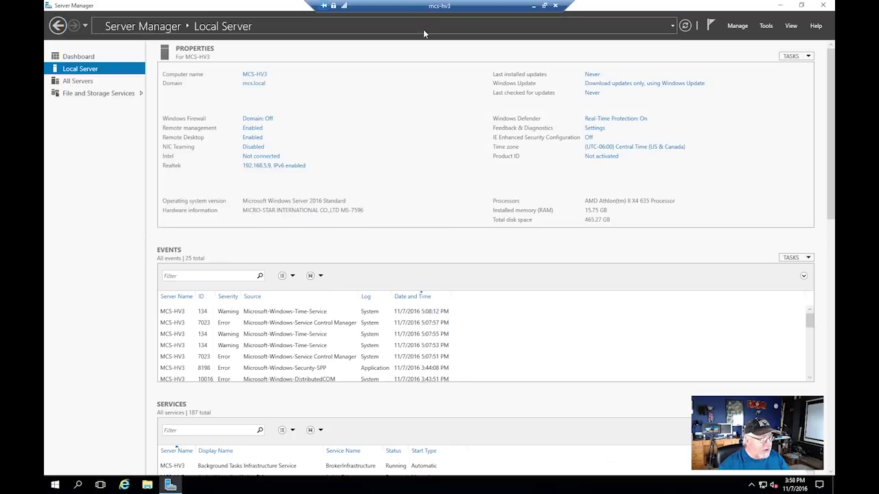
# - Turn Internet Explorer Enhanced Security Configuration back on for Administrators and check the Server Manager notifications
pyautogui.click(589, 137)
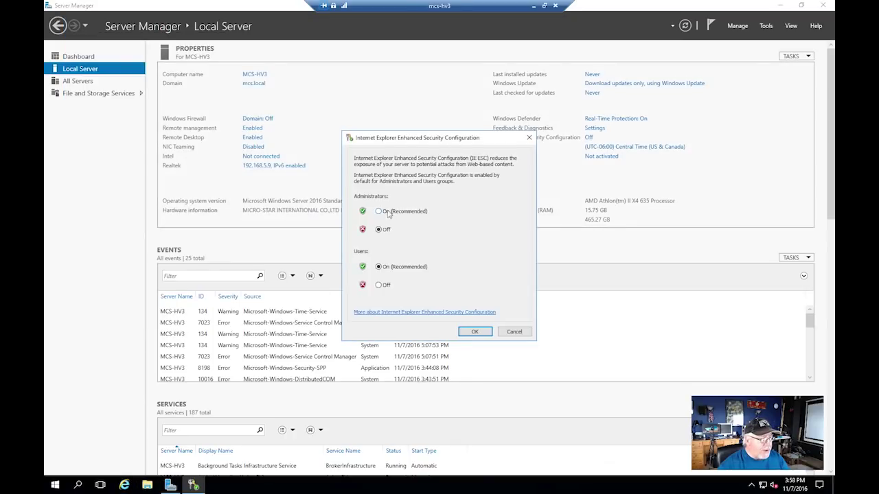
pyautogui.click(474, 332)
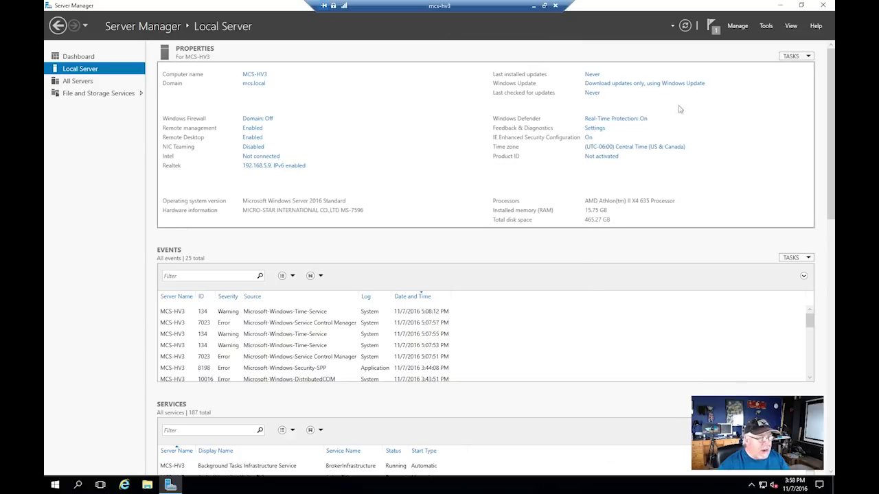
pyautogui.click(715, 29)
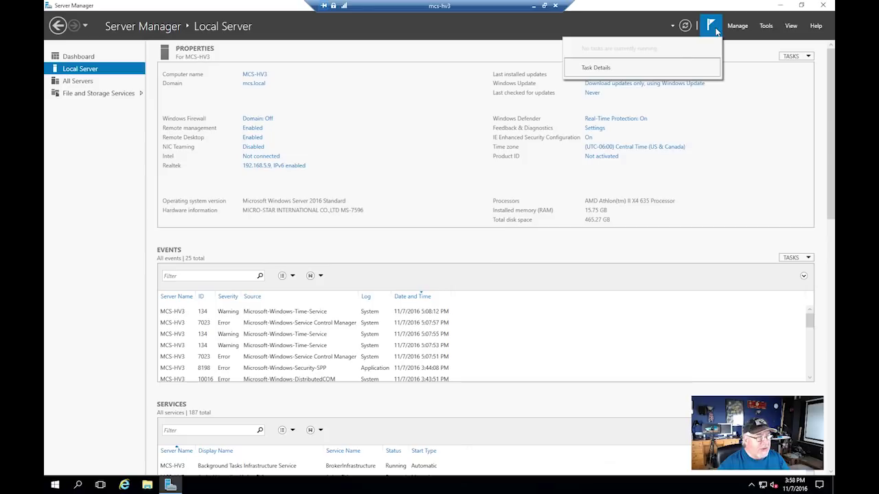
pyautogui.click(710, 26)
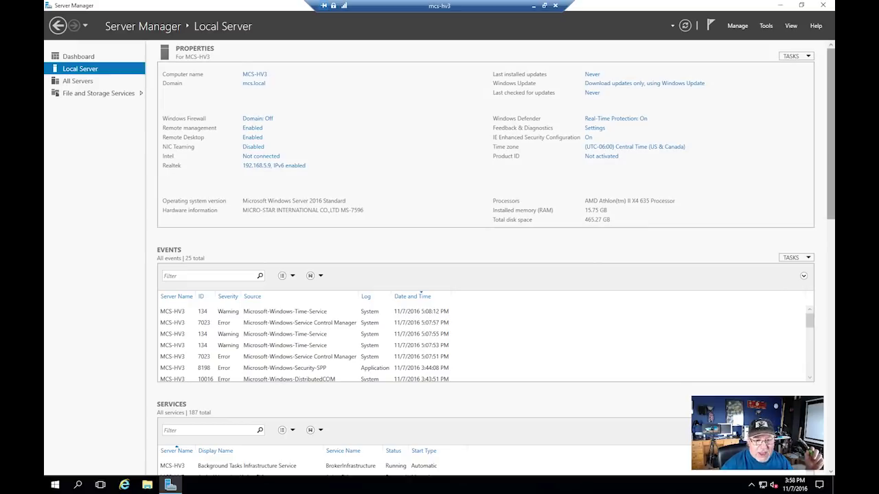
# - Start adding roles and features with a role-based or feature-based installation on the server MCS-HV3.mcs.local
pyautogui.click(738, 27)
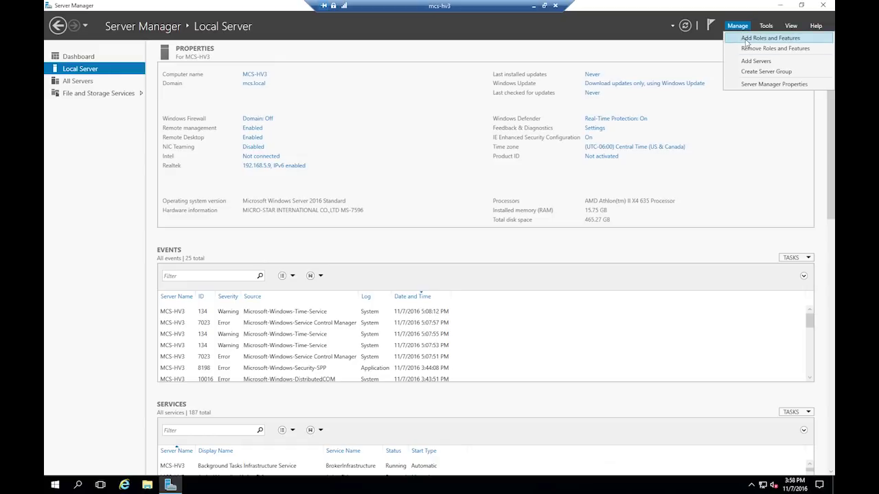
pyautogui.click(746, 40)
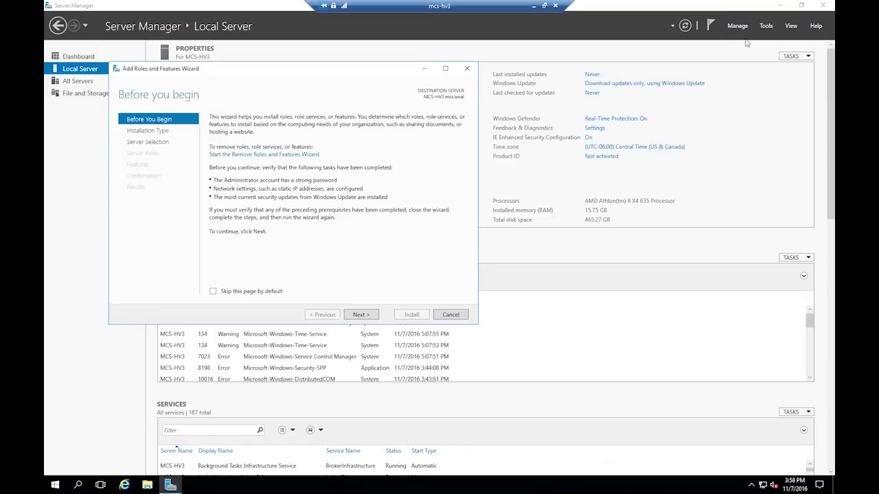
pyautogui.click(370, 317)
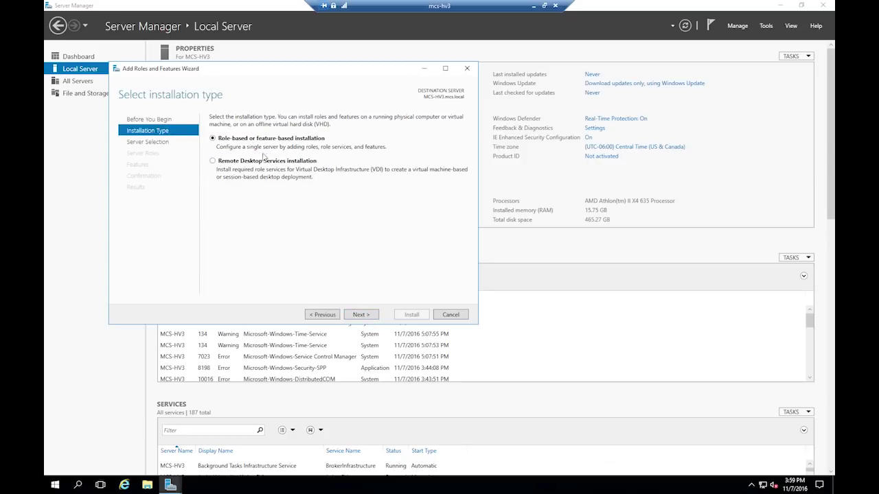
pyautogui.click(363, 316)
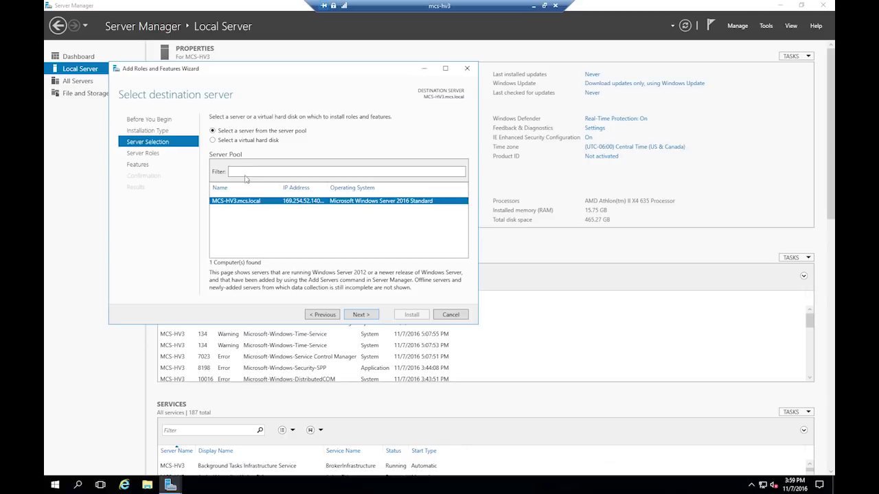
pyautogui.click(364, 317)
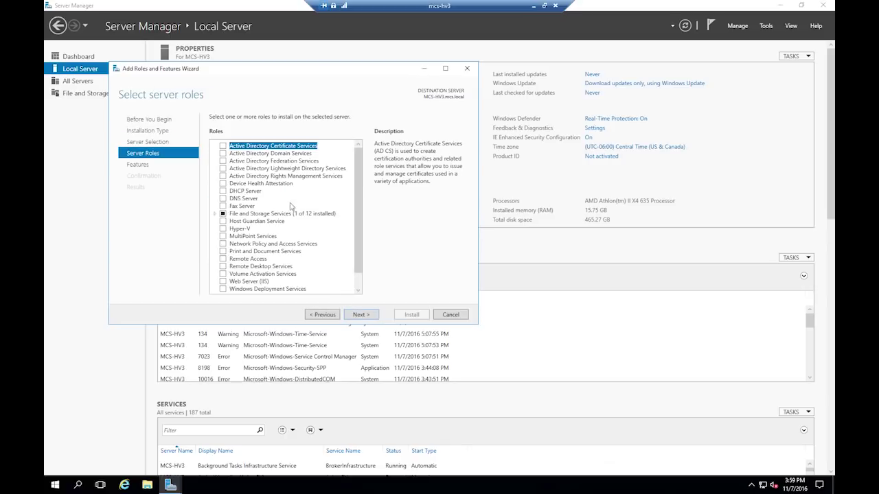
# - Select the Hyper-V role with its required management tools, look through the features list and continue without adding others
pyautogui.click(223, 229)
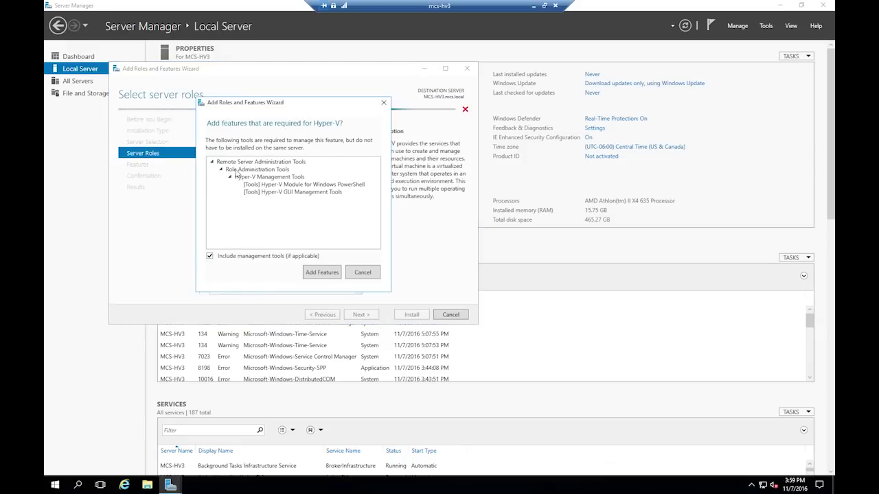
pyautogui.click(321, 274)
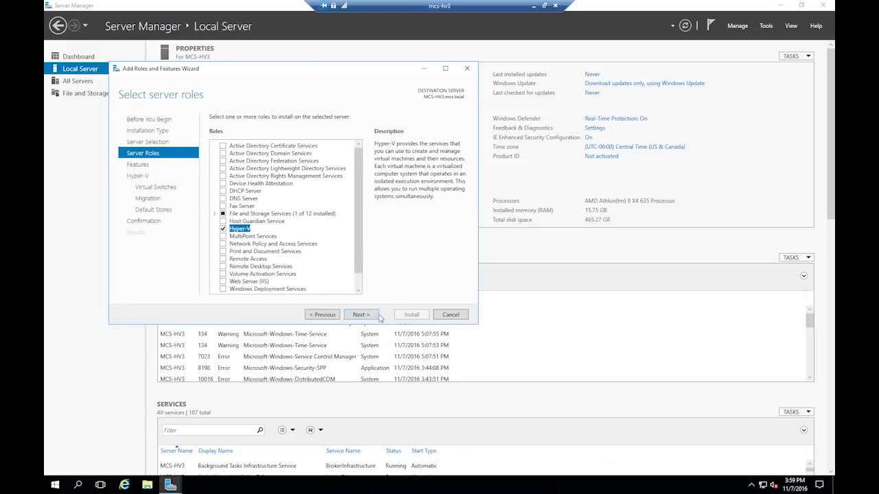
pyautogui.click(368, 318)
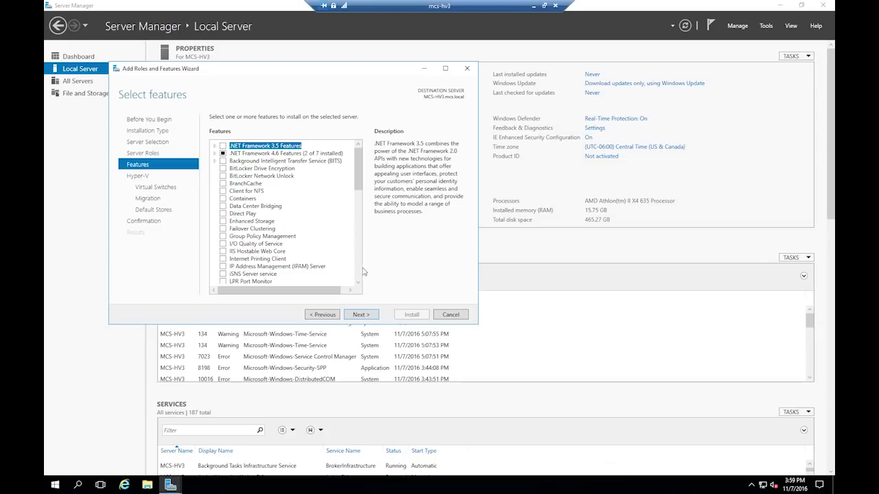
pyautogui.scroll(-7, 360, 276)
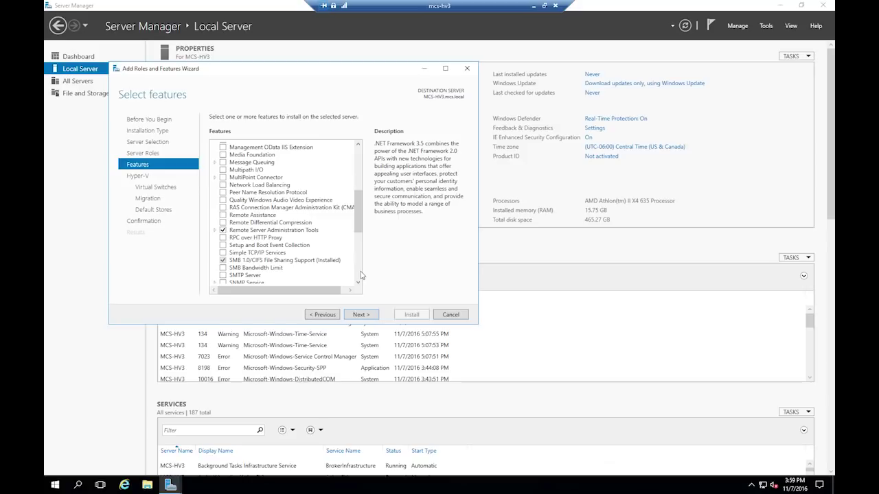
pyautogui.scroll(-7, 360, 275)
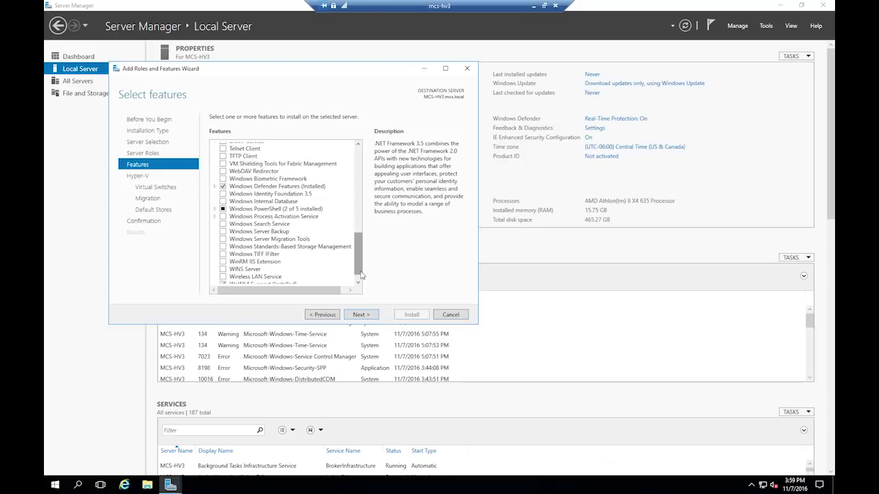
pyautogui.scroll(-1, 360, 267)
pyautogui.scroll(15, 360, 267)
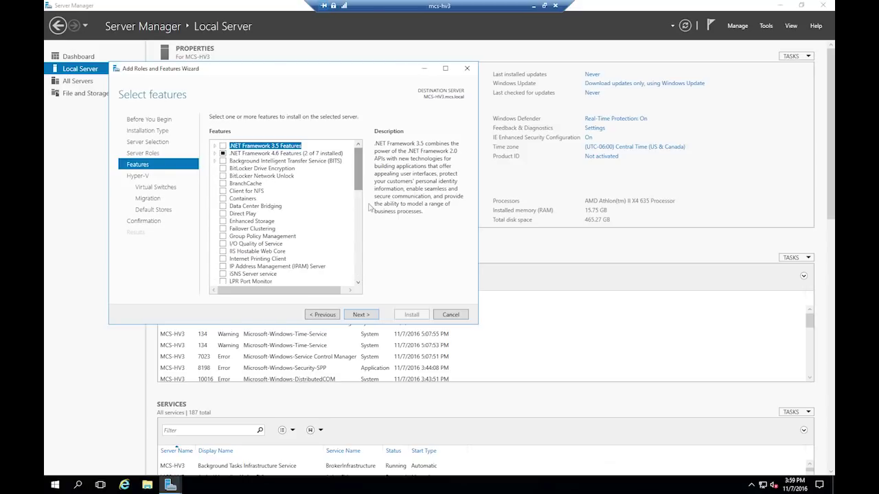
pyautogui.click(369, 316)
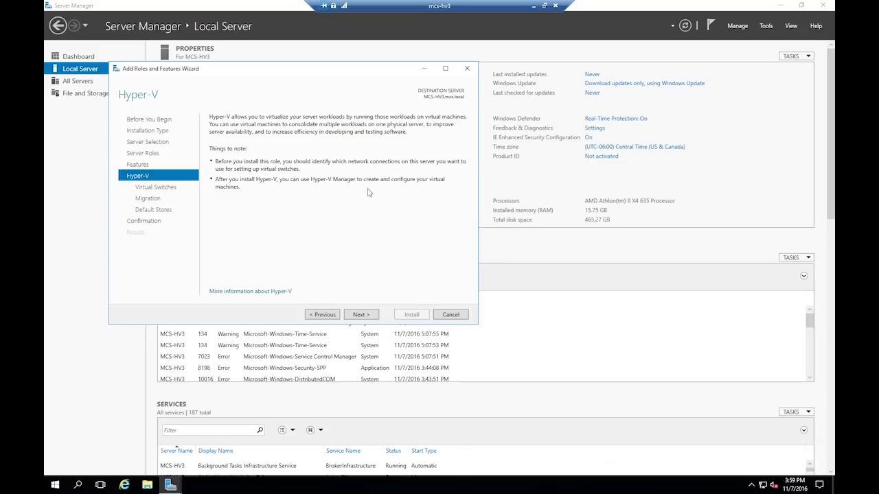
# - Use the Realtek adapter for a Hyper-V virtual switch and allow the server to send and receive live migrations
pyautogui.click(367, 317)
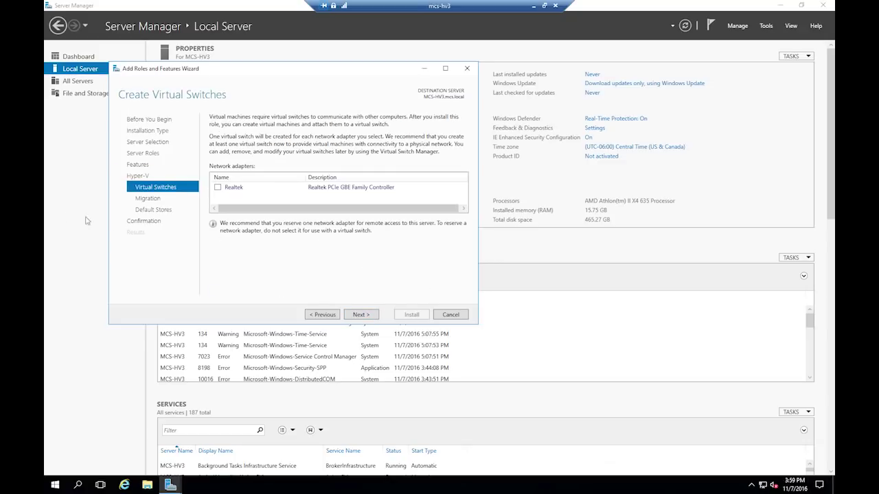
pyautogui.click(218, 188)
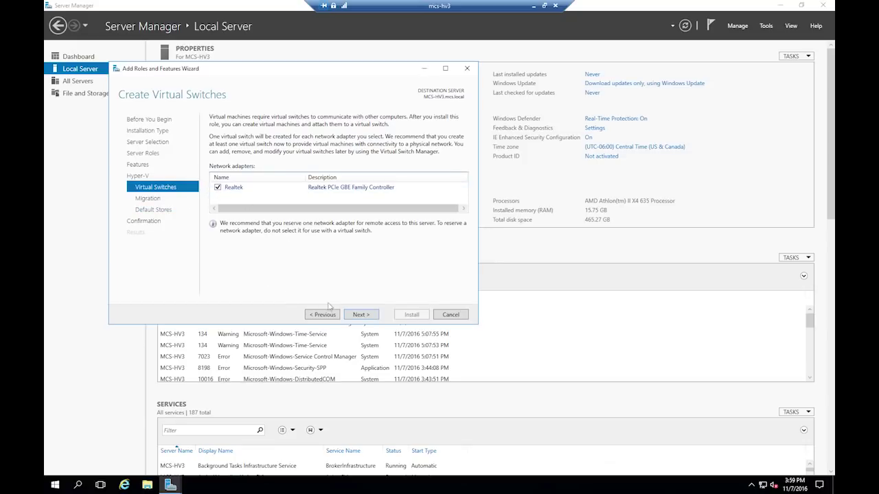
pyautogui.click(366, 316)
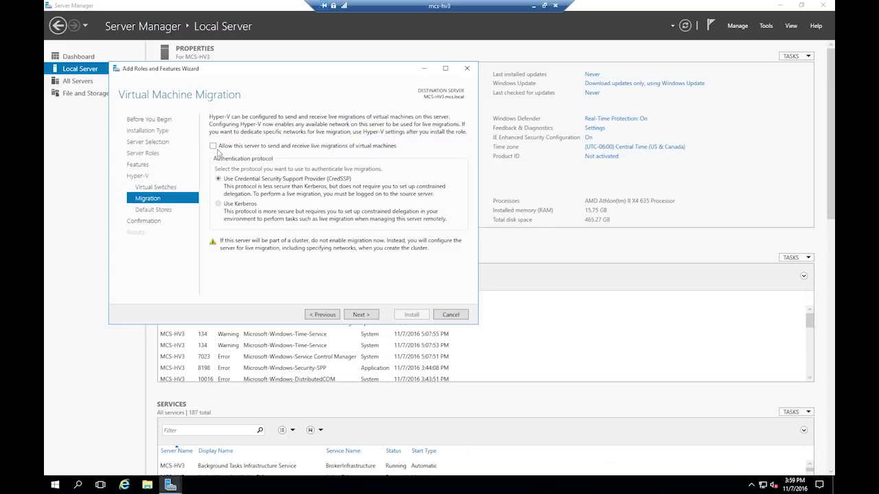
pyautogui.click(214, 146)
pyautogui.click(361, 315)
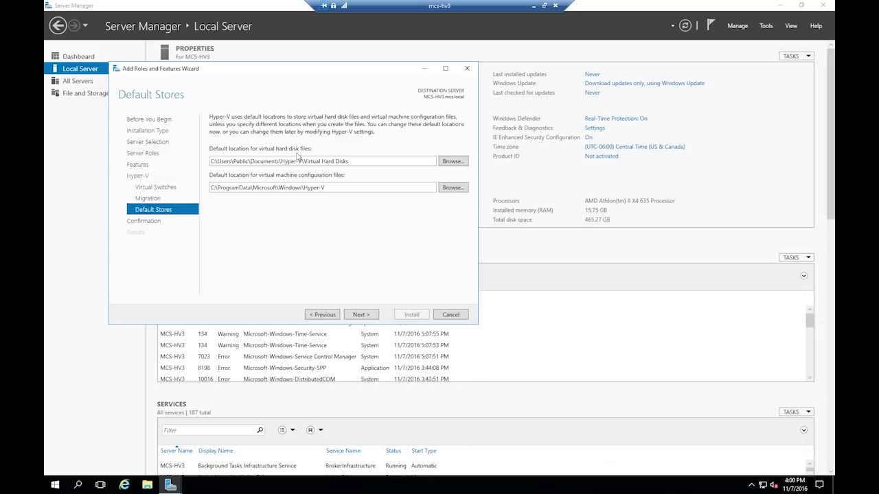
# - Create a VHD folder on the DV1 (D:) drive and set it as the default location for virtual hard disk files
pyautogui.click(451, 165)
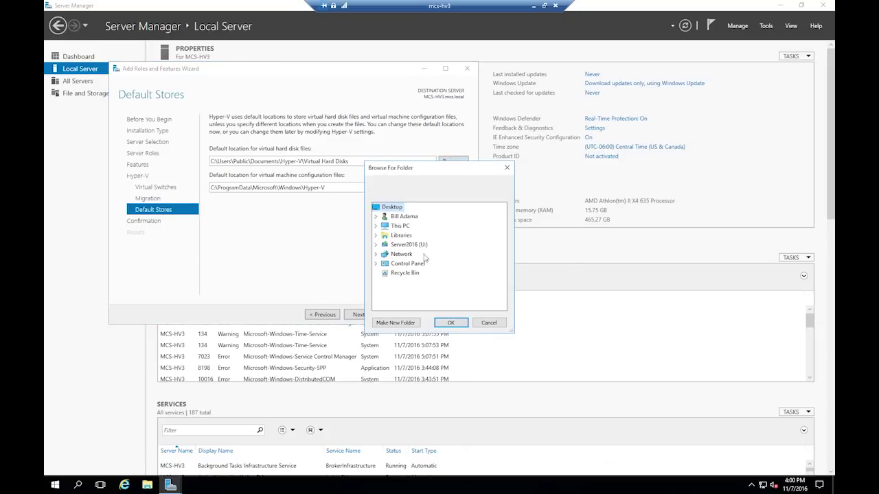
pyautogui.click(376, 226)
pyautogui.click(411, 283)
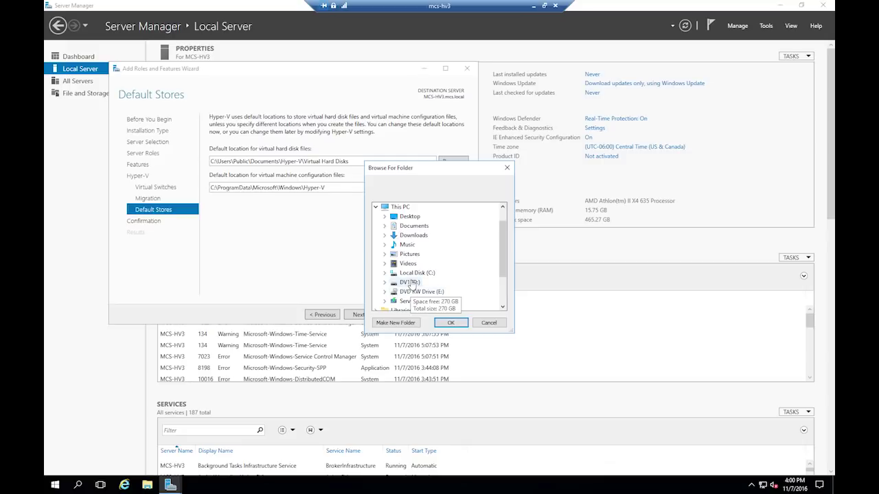
pyautogui.click(404, 324)
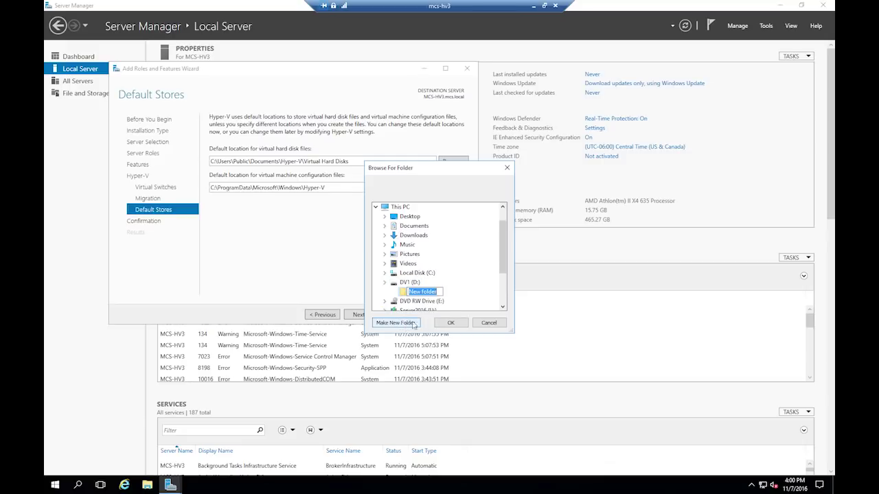
pyautogui.write('VHD')
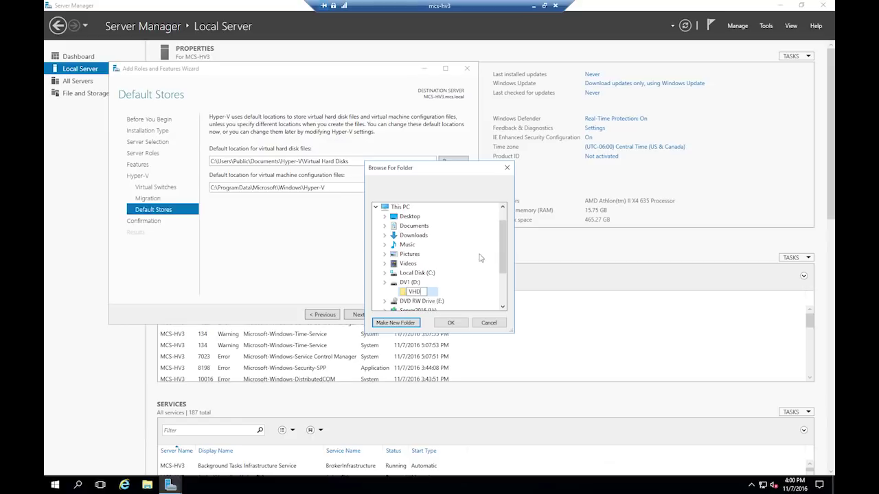
pyautogui.press('Return')
pyautogui.click(451, 323)
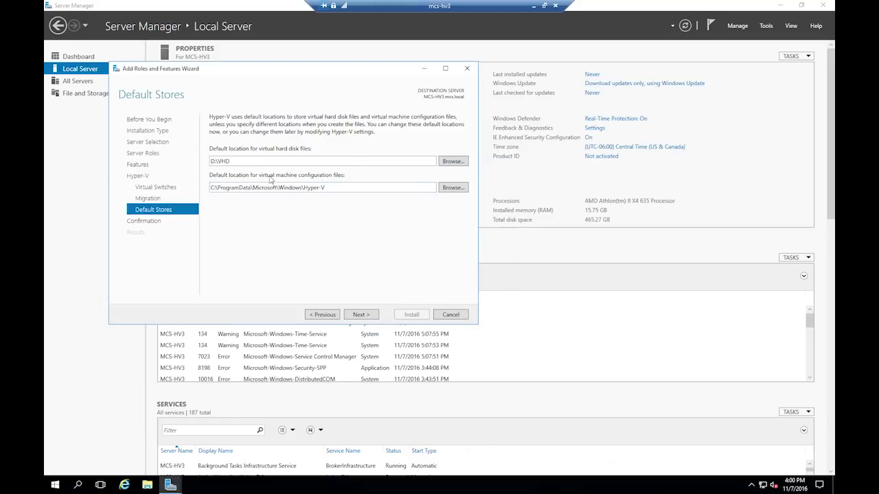
# - Create a Virtual Machines folder on the DV1 (D:) drive and set it as the default location for virtual machine configuration files
pyautogui.click(465, 191)
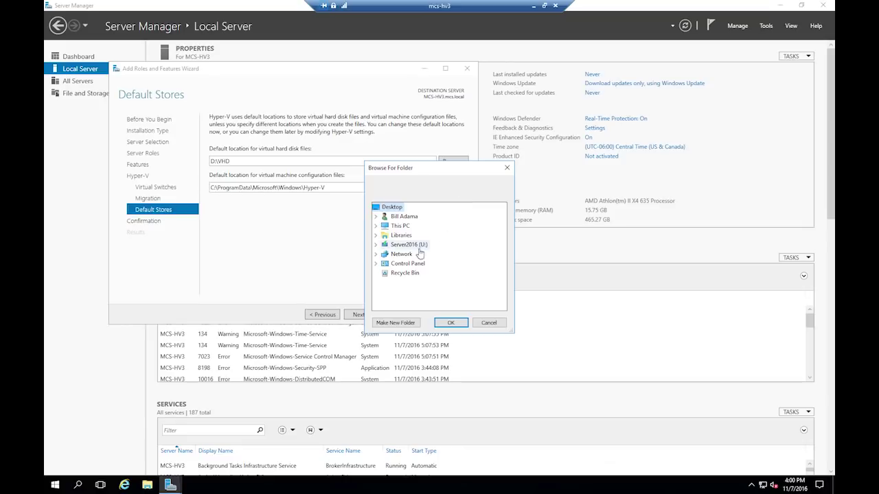
pyautogui.click(376, 226)
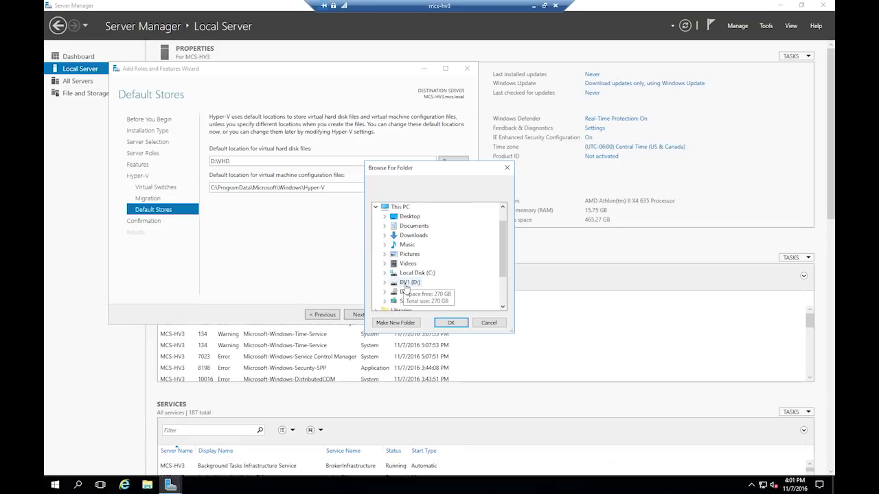
pyautogui.click(407, 283)
pyautogui.click(396, 322)
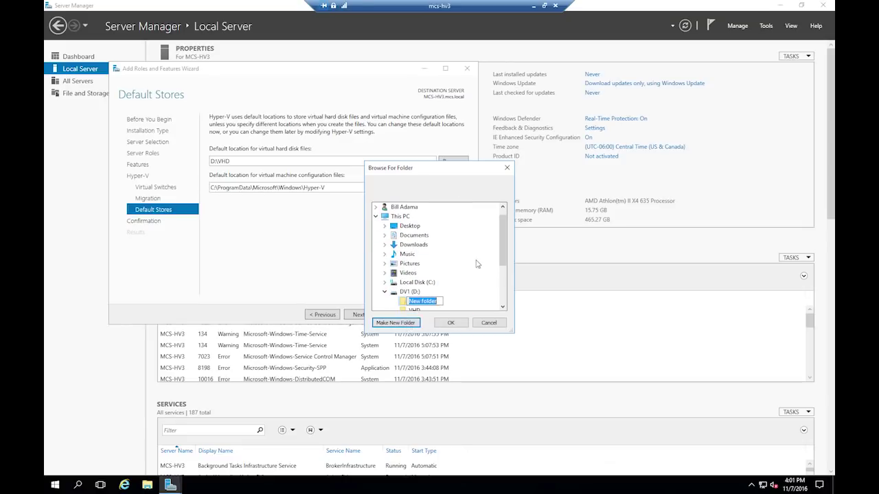
pyautogui.write('Virtual Machines')
pyautogui.press('Return')
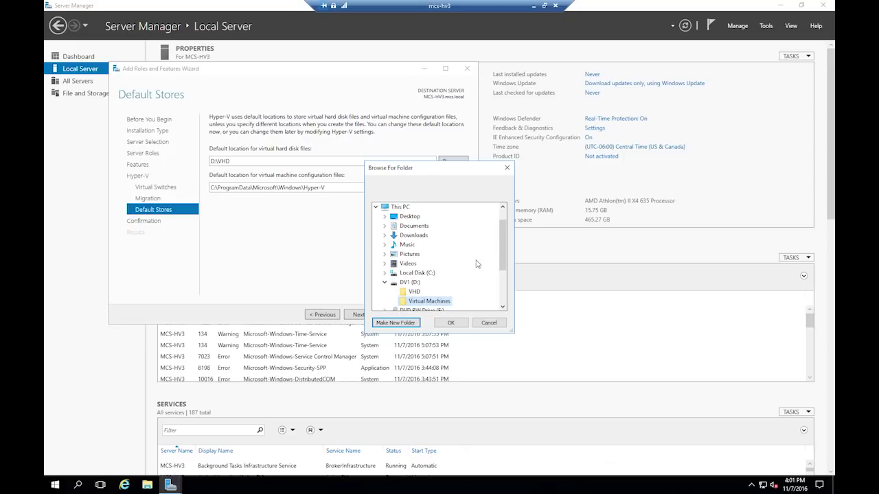
pyautogui.click(457, 323)
# - Install Hyper-V with its management tools without enabling automatic restart, and close the wizard once the installation has run
pyautogui.click(372, 315)
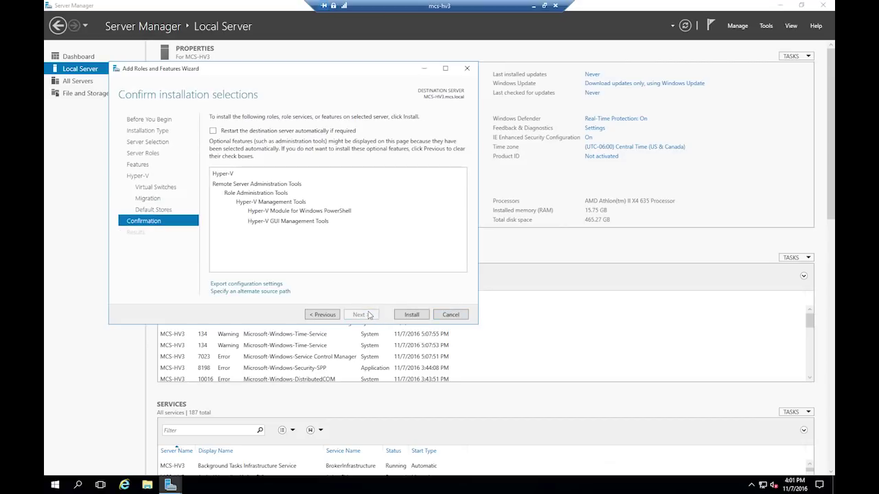
pyautogui.click(416, 320)
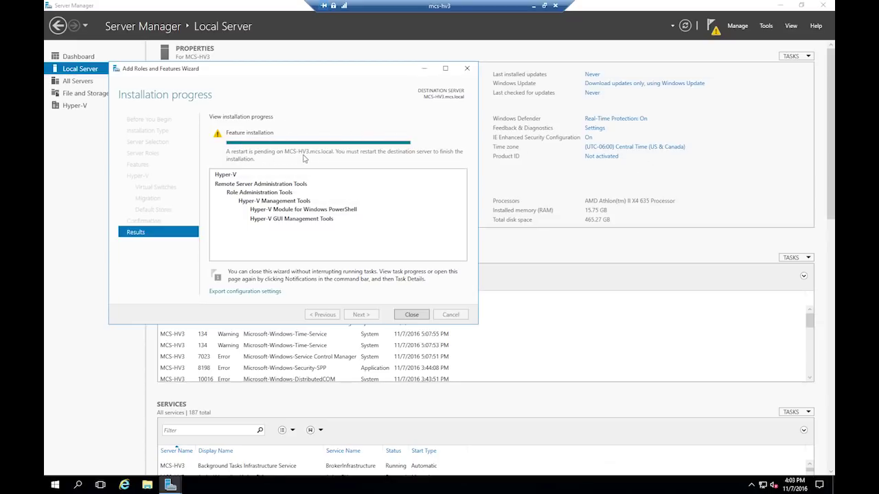
pyautogui.click(412, 315)
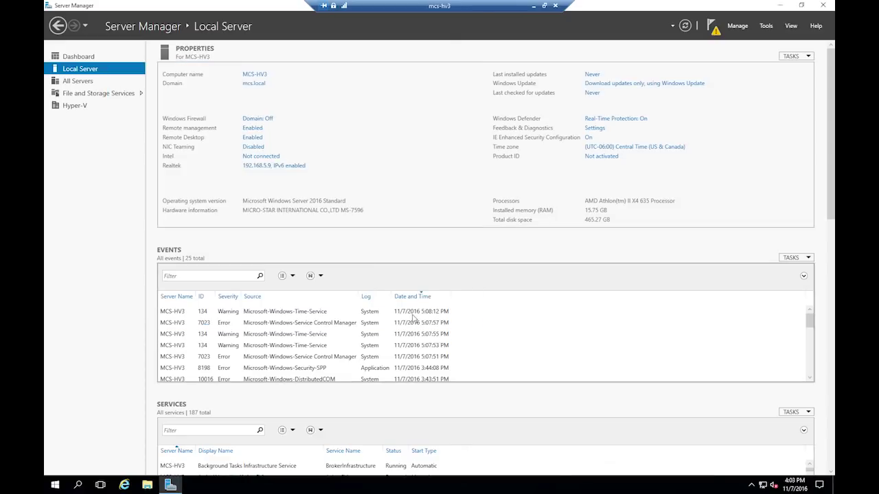
# - Dismiss the feature installation and automatic refresh notifications and close Server Manager
pyautogui.click(713, 28)
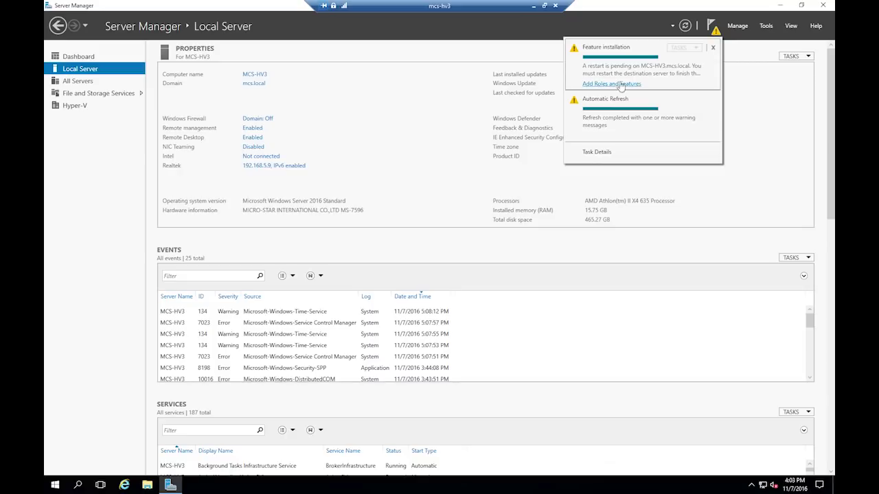
pyautogui.click(713, 48)
pyautogui.click(714, 48)
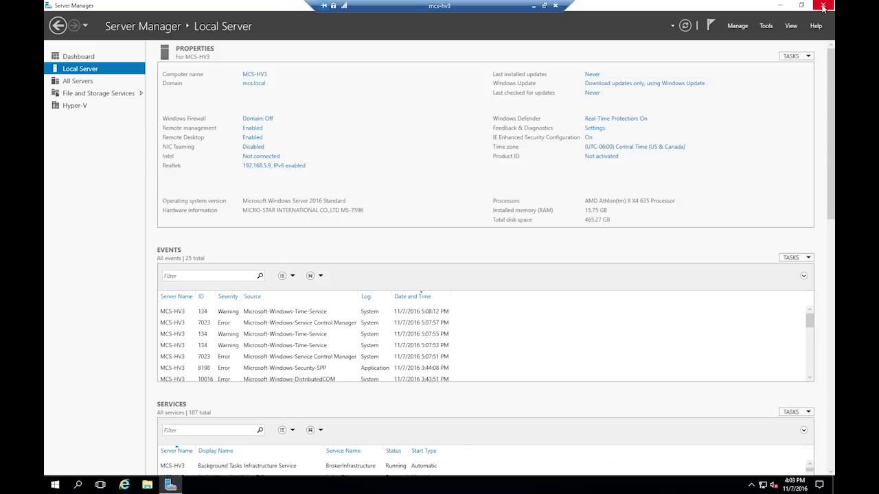
pyautogui.click(824, 7)
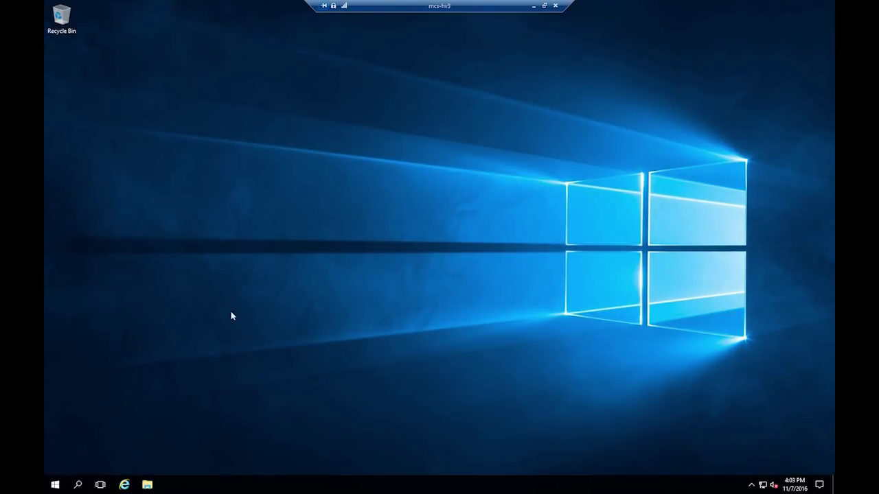
# - Restart the server with Operating System: Reconfiguration (Planned) as the reason
pyautogui.click(58, 486)
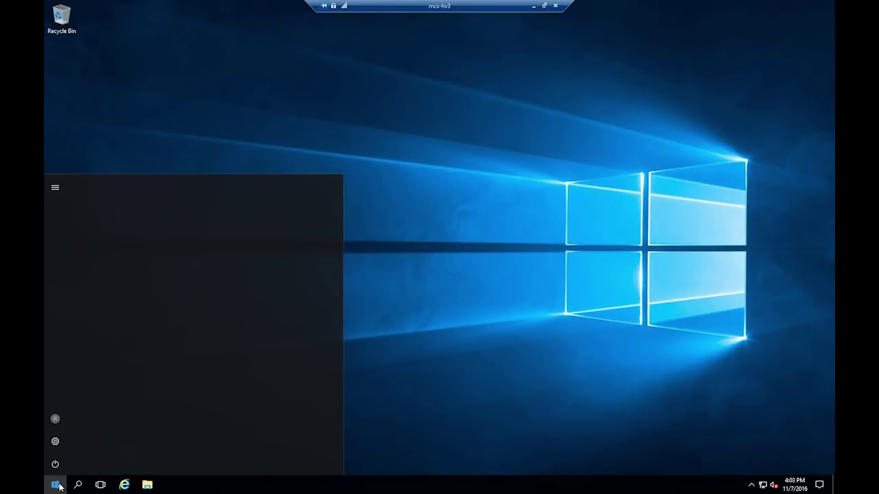
pyautogui.click(56, 464)
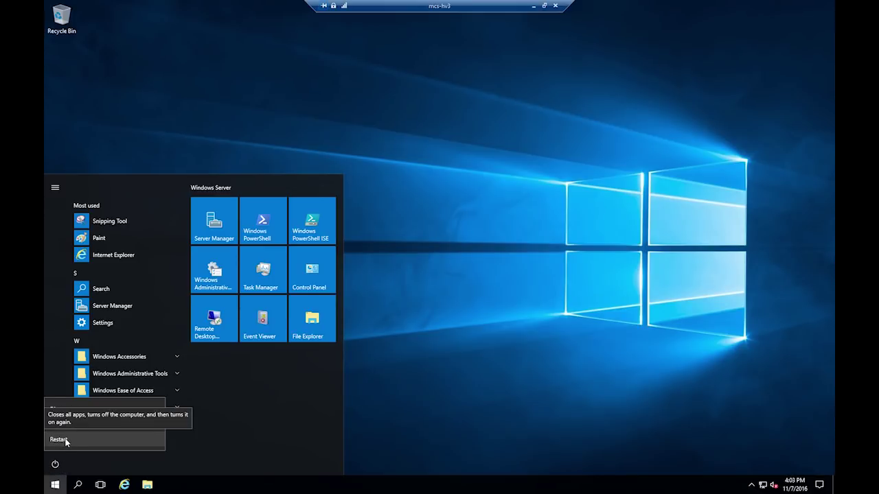
pyautogui.click(66, 440)
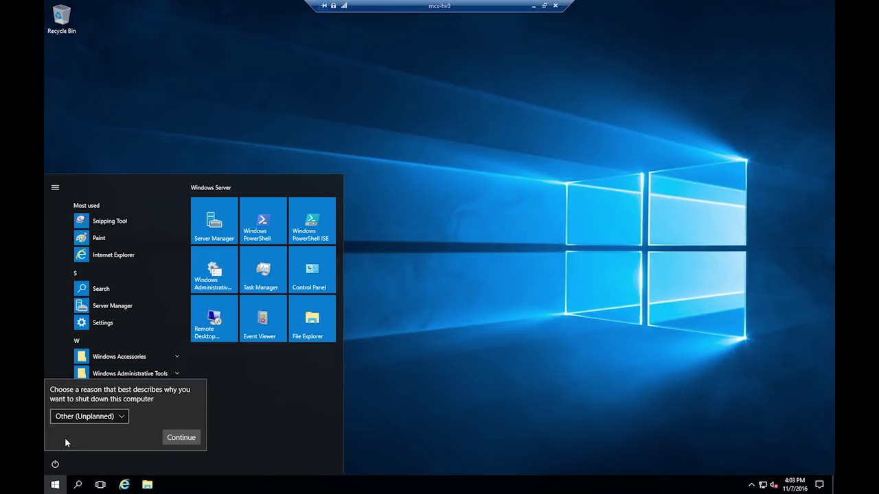
pyautogui.click(123, 417)
pyautogui.scroll(-2, 122, 422)
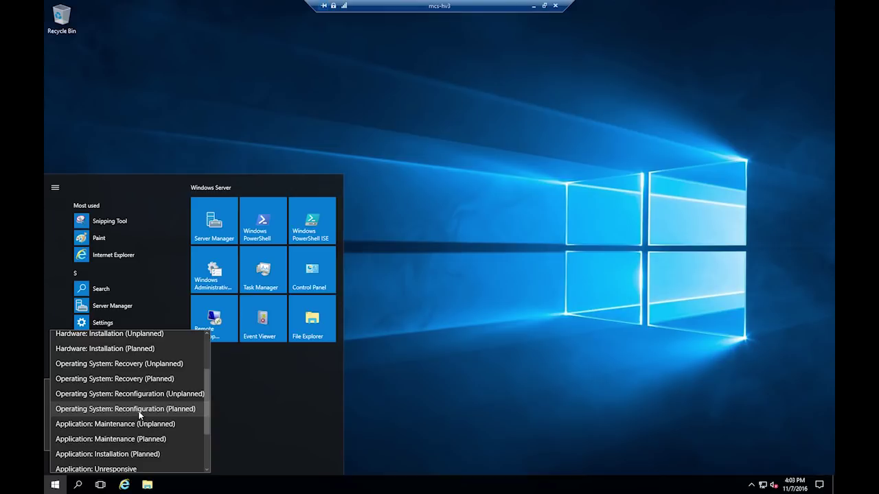
pyautogui.click(140, 409)
pyautogui.click(182, 440)
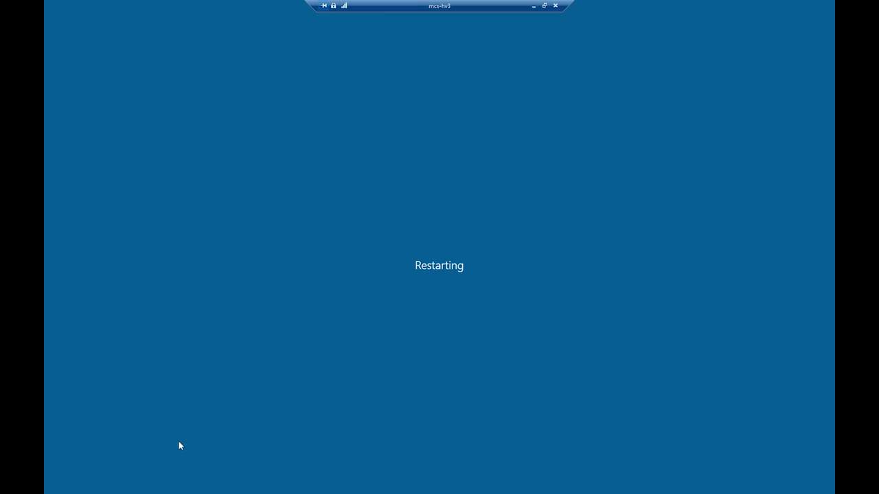
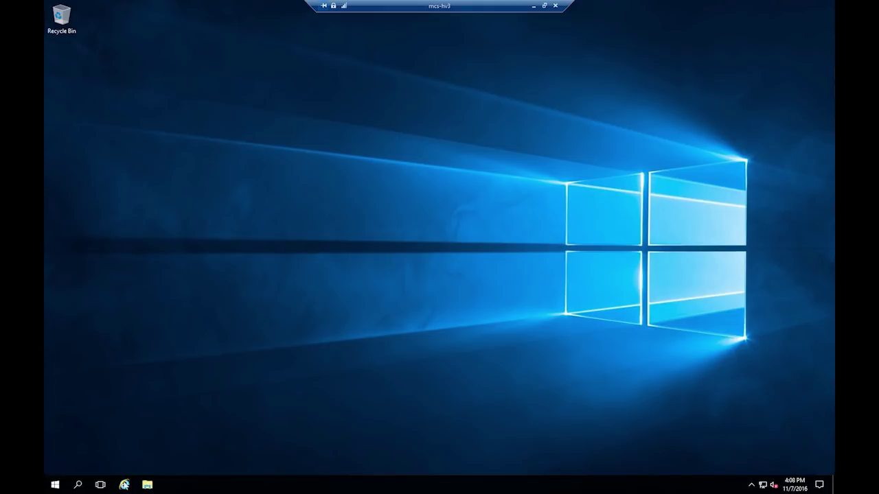
# - Reopen Server Manager and check the Local Server properties, including the network adapters
pyautogui.click(56, 485)
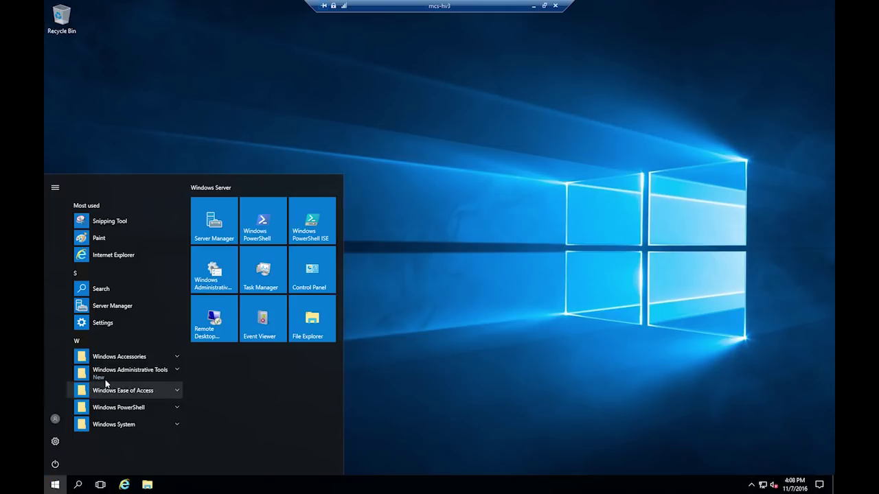
pyautogui.click(115, 309)
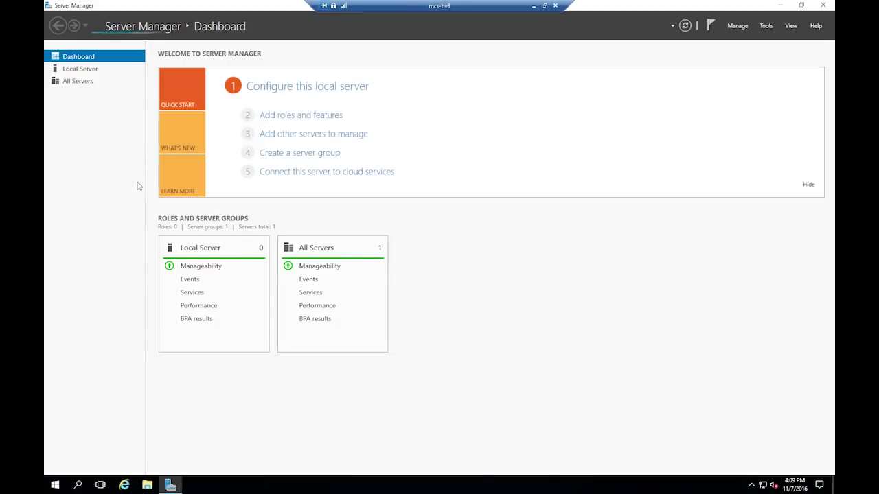
pyautogui.click(87, 71)
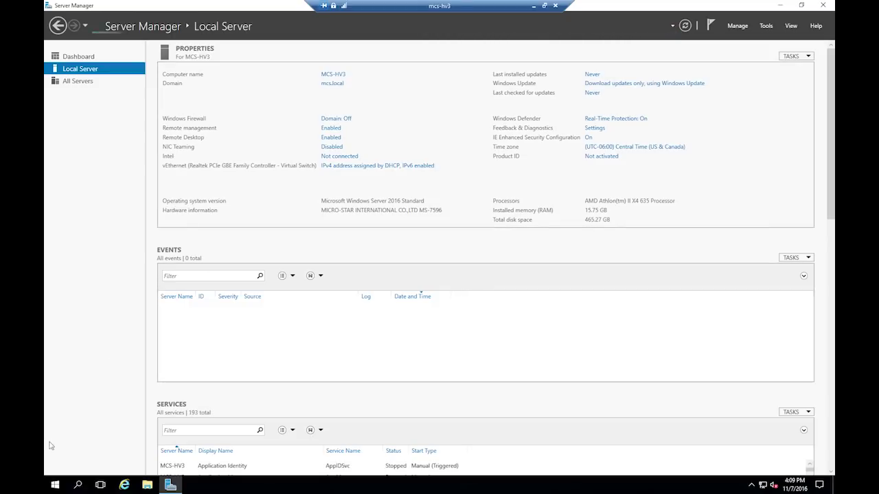
# - Search Windows for "hyper" and pin Hyper-V Manager to the taskbar
pyautogui.click(55, 487)
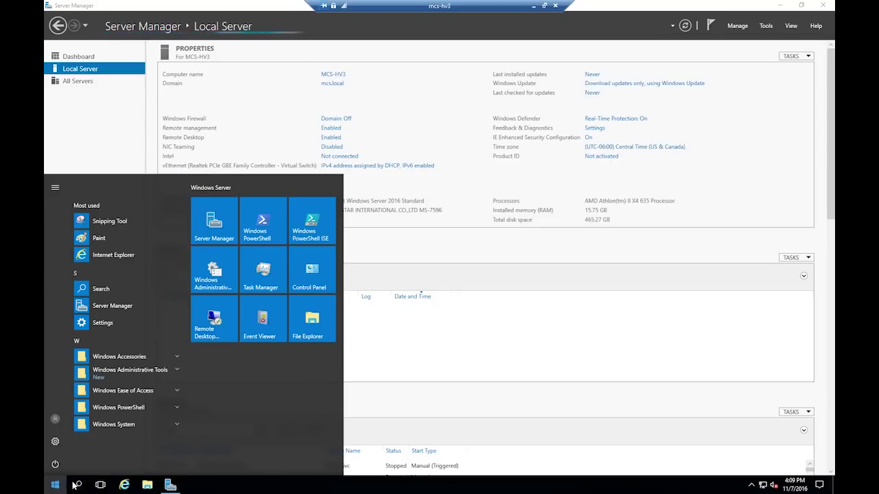
pyautogui.click(79, 486)
pyautogui.write('h')
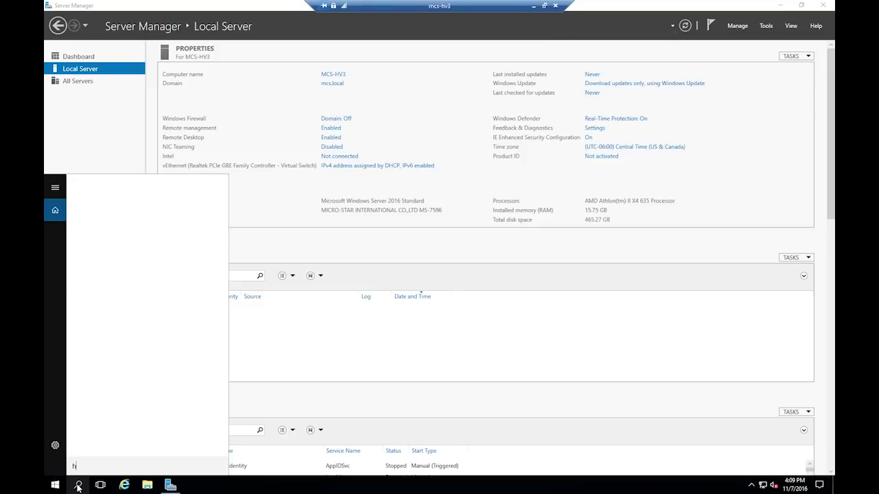
pyautogui.write('yper')
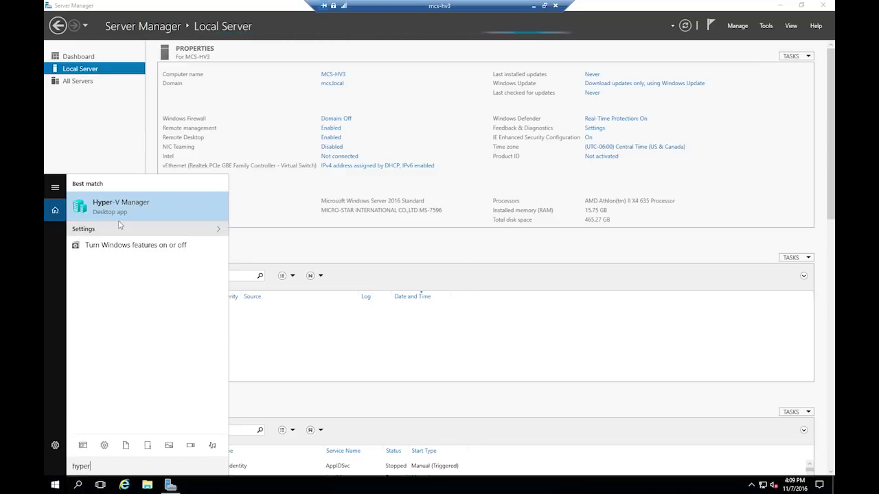
pyautogui.rightClick(119, 211)
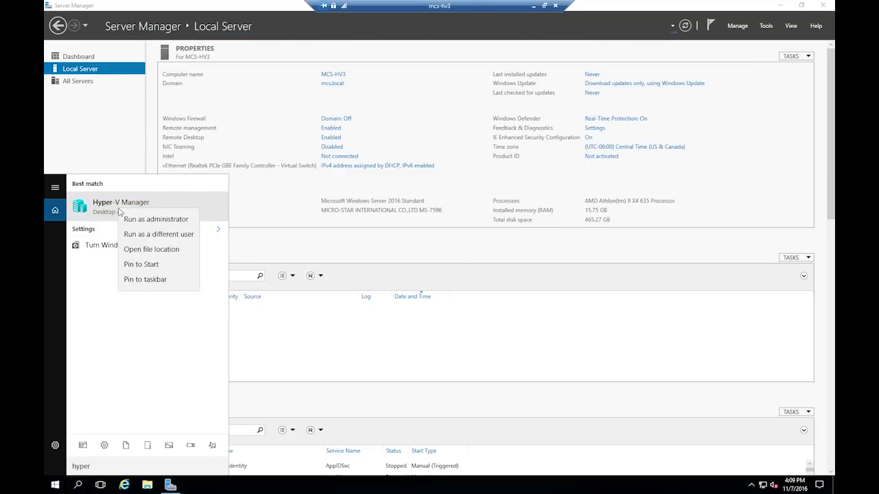
pyautogui.click(140, 285)
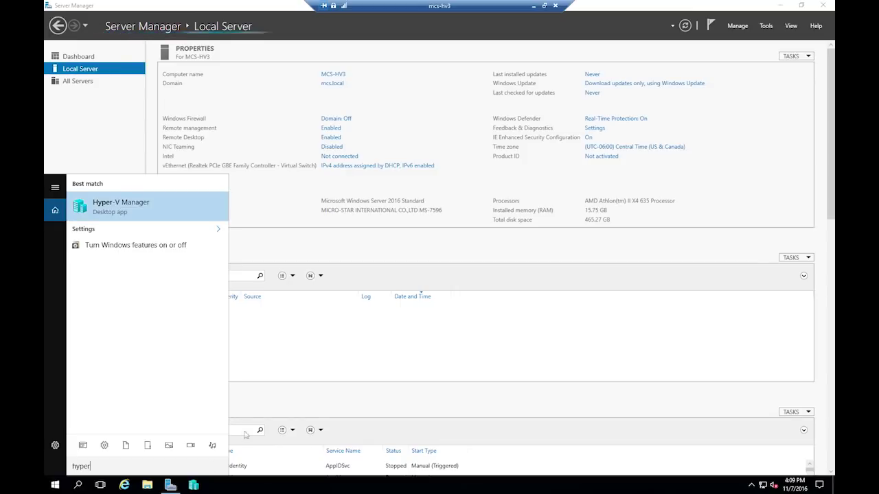
# - Minimize Server Manager, switch to a maximized Hyper-V Manager and select the server MCS-HV3
pyautogui.click(780, 5)
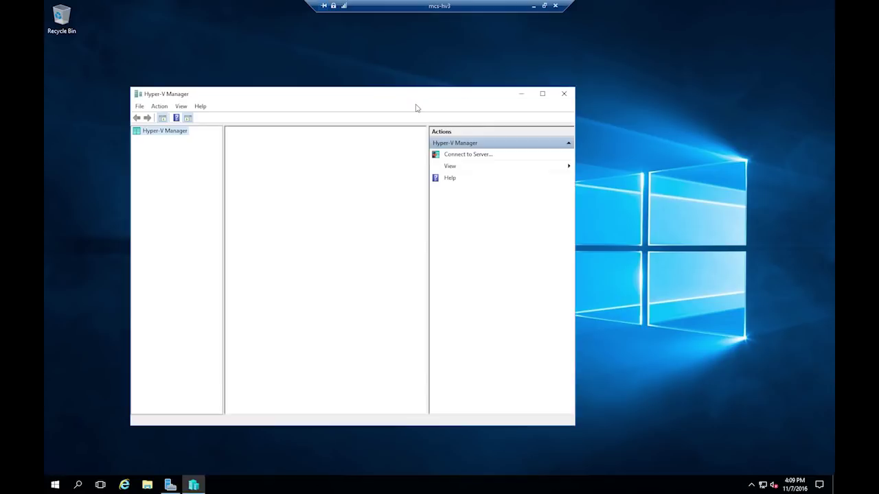
pyautogui.click(543, 94)
pyautogui.click(75, 51)
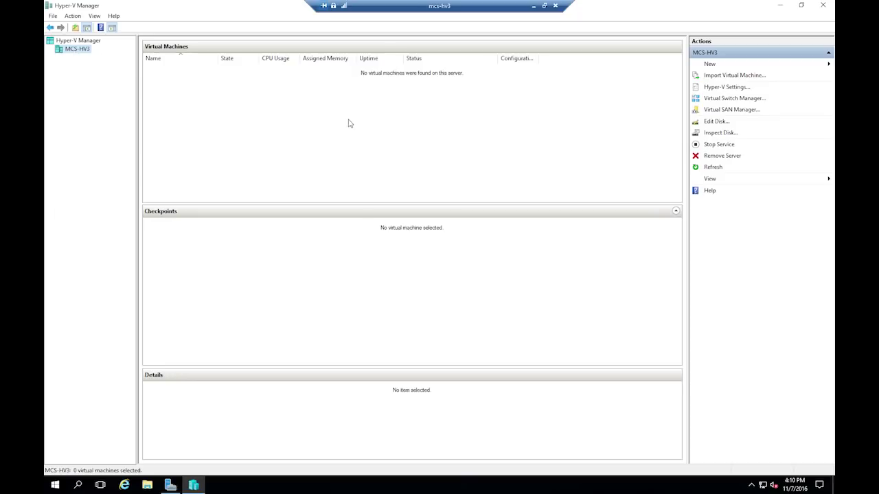
# - Review MCS-HV3's Hyper-V settings for default disk and machine folders, physical GPUs, live migrations and storage migrations, leaving without changes
pyautogui.rightClick(69, 54)
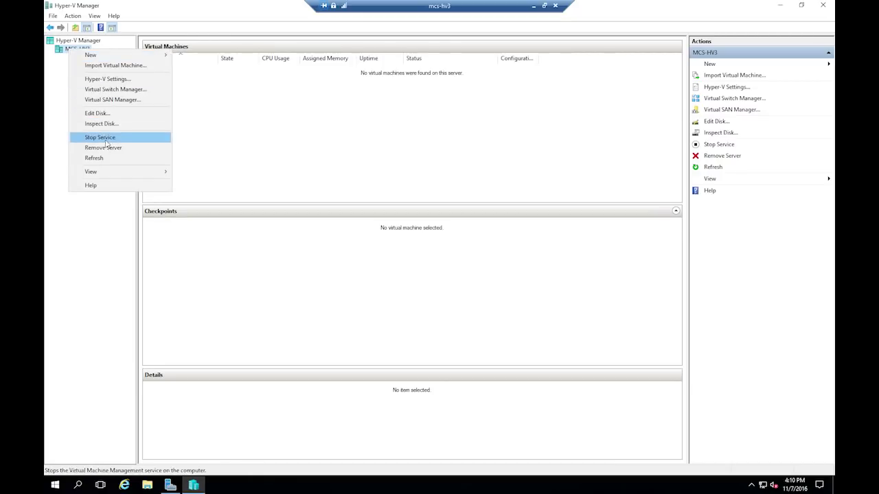
pyautogui.click(84, 79)
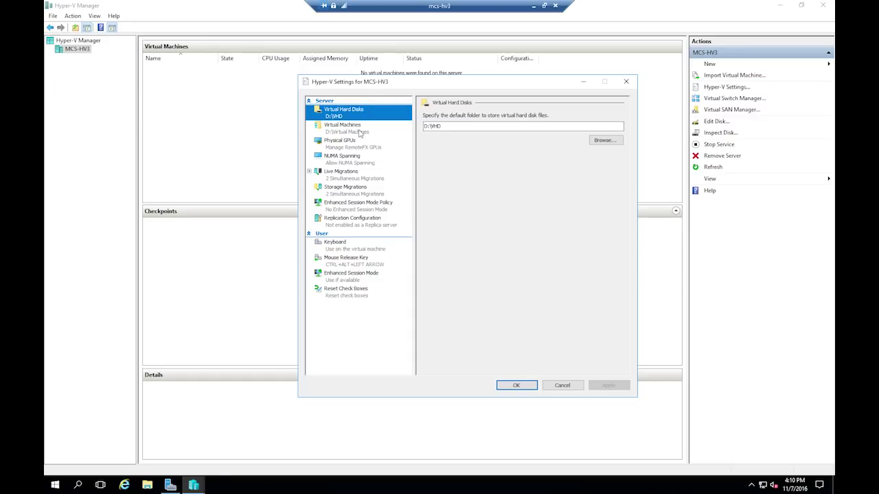
pyautogui.click(357, 127)
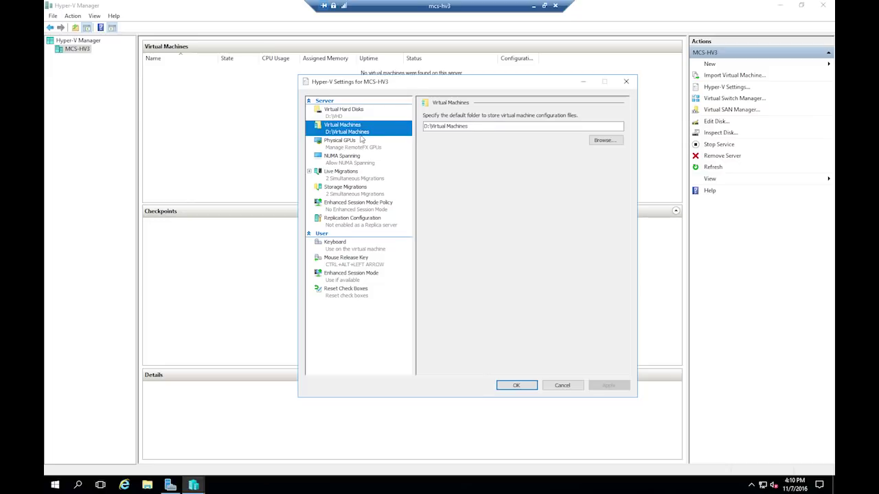
pyautogui.click(341, 113)
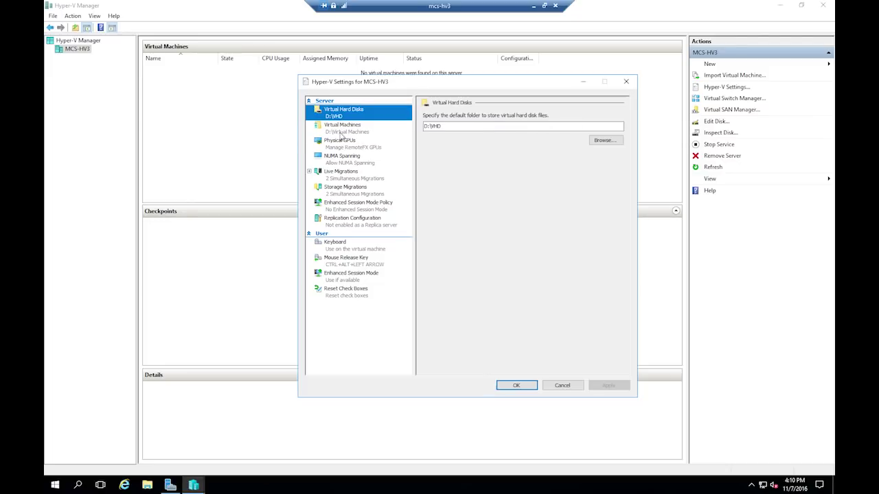
pyautogui.click(341, 133)
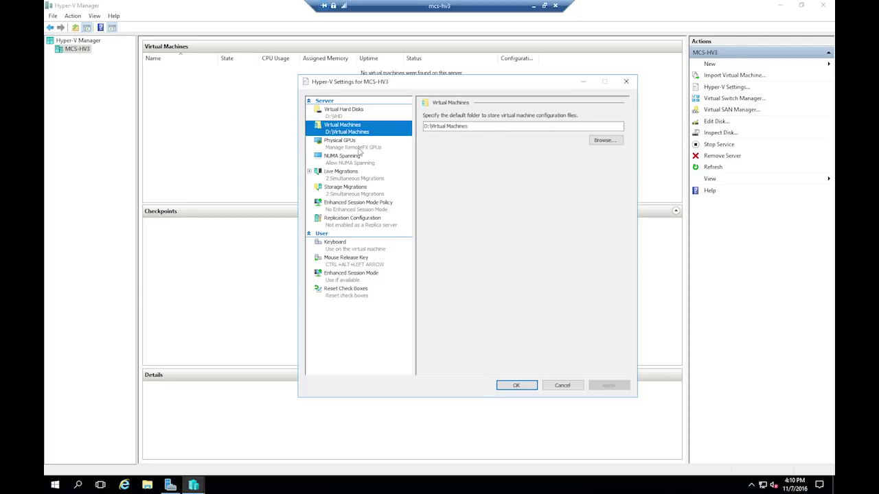
pyautogui.click(342, 146)
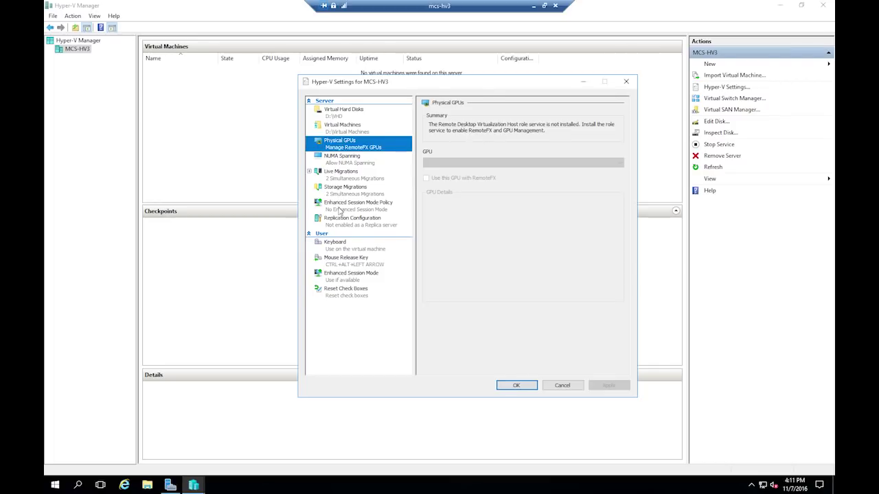
pyautogui.click(341, 181)
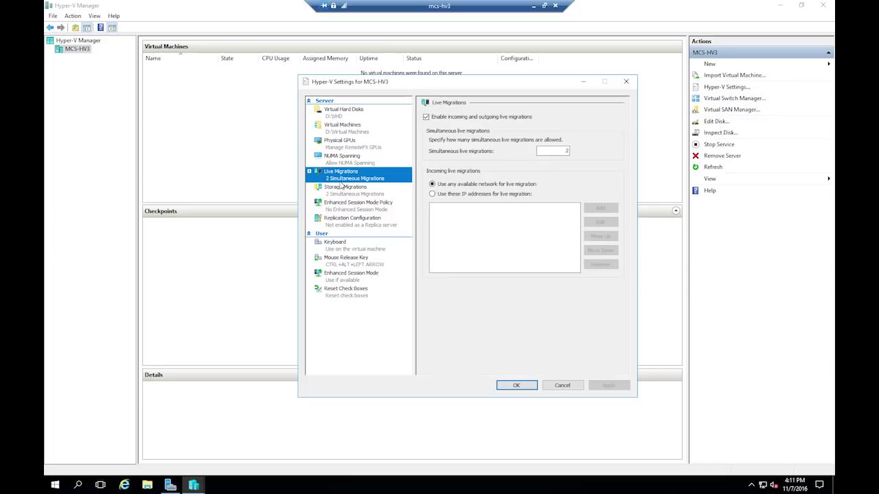
pyautogui.click(346, 194)
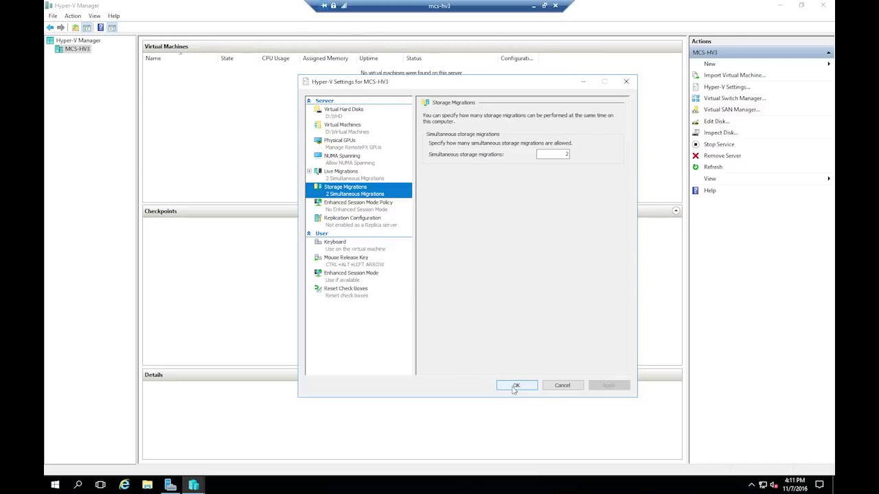
pyautogui.click(560, 386)
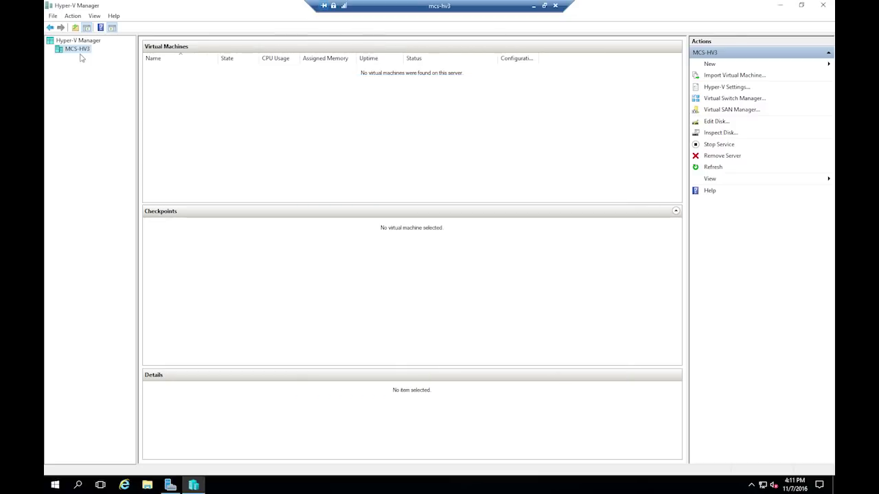
# - Rename MCS-HV3's Realtek external virtual switch to Subnet5, apply the change and close the Virtual Switch Manager
pyautogui.rightClick(76, 51)
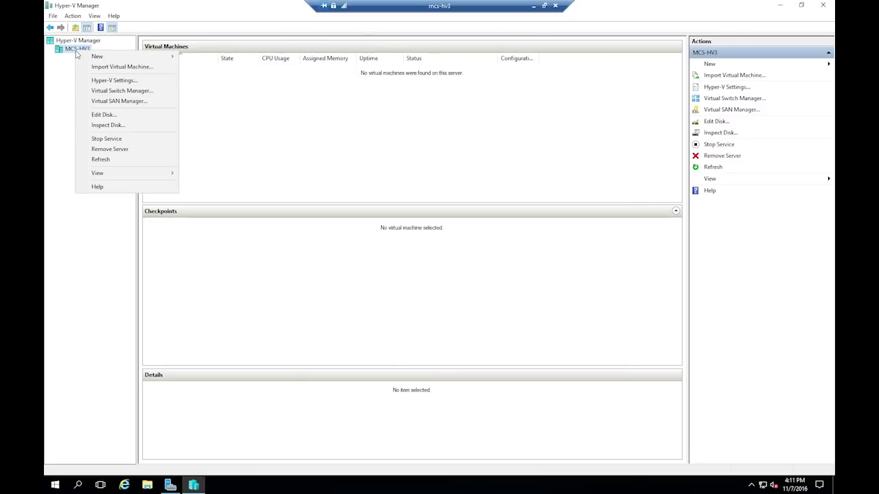
pyautogui.click(123, 91)
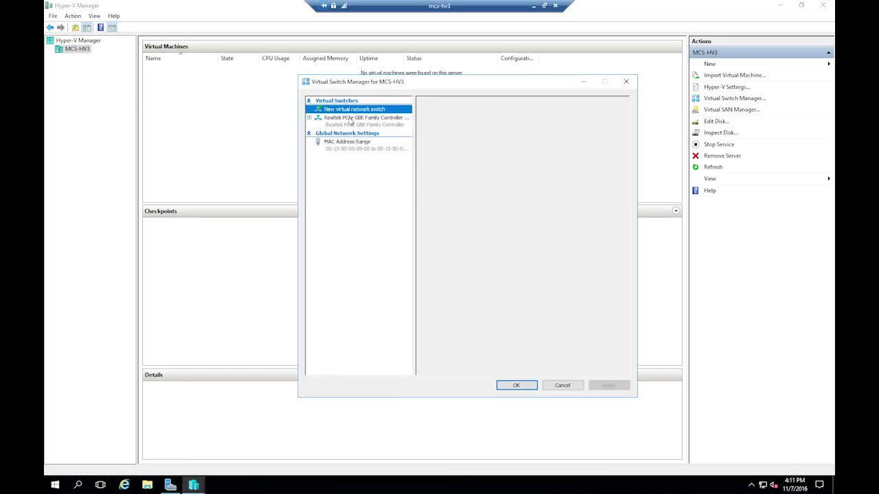
pyautogui.click(351, 121)
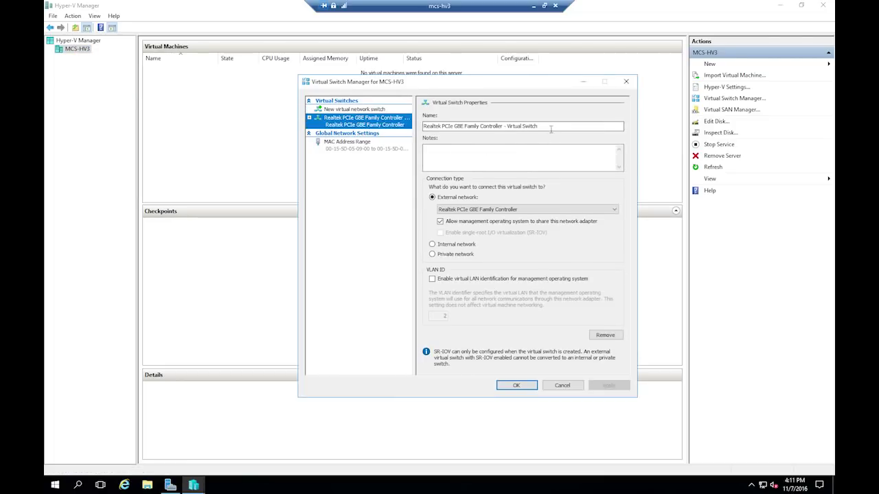
pyautogui.moveTo(551, 128); pyautogui.dragTo(420, 126)
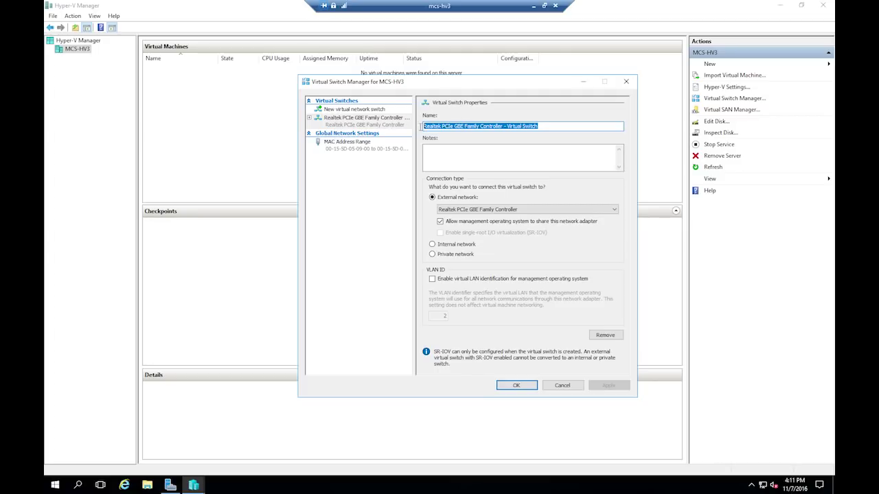
pyautogui.write('Subnet5')
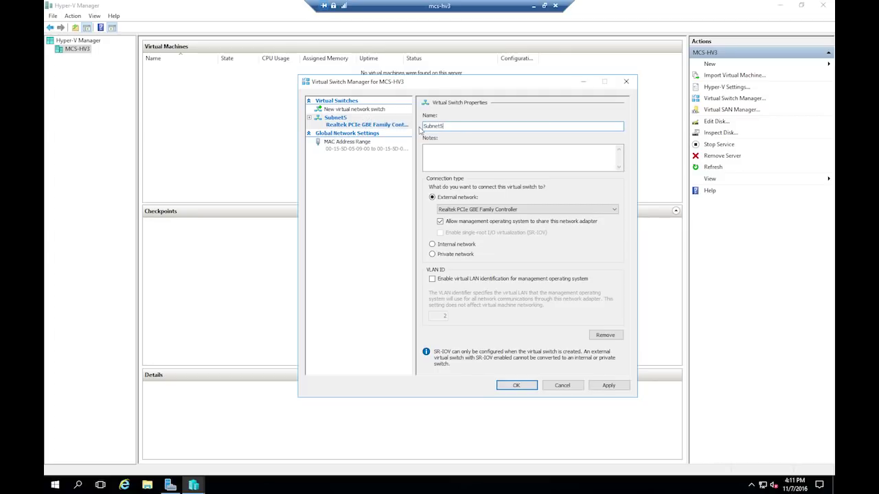
pyautogui.click(609, 385)
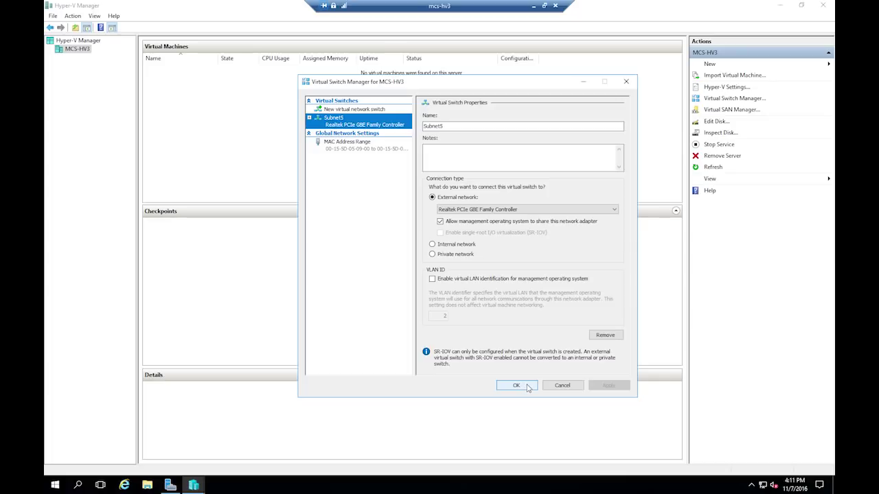
pyautogui.click(527, 388)
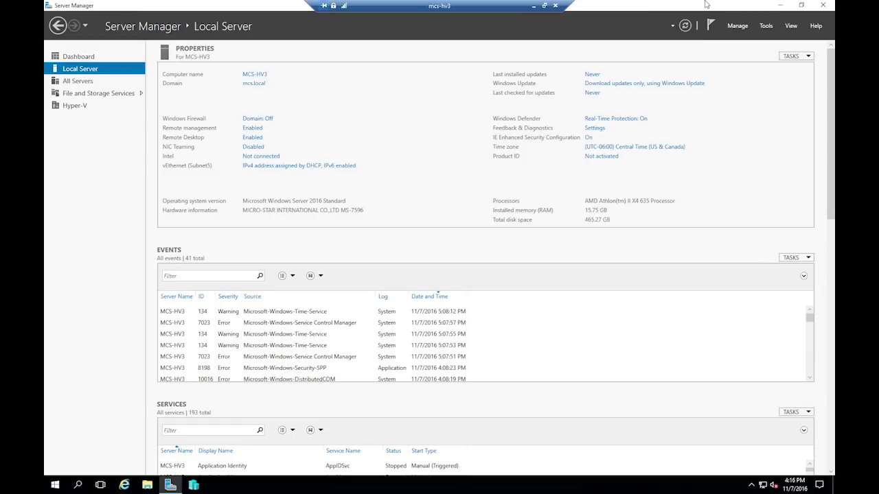
# - Minimize Server Manager and create a folder named ISO on the DV1 (D:) drive in File Explorer
pyautogui.click(783, 7)
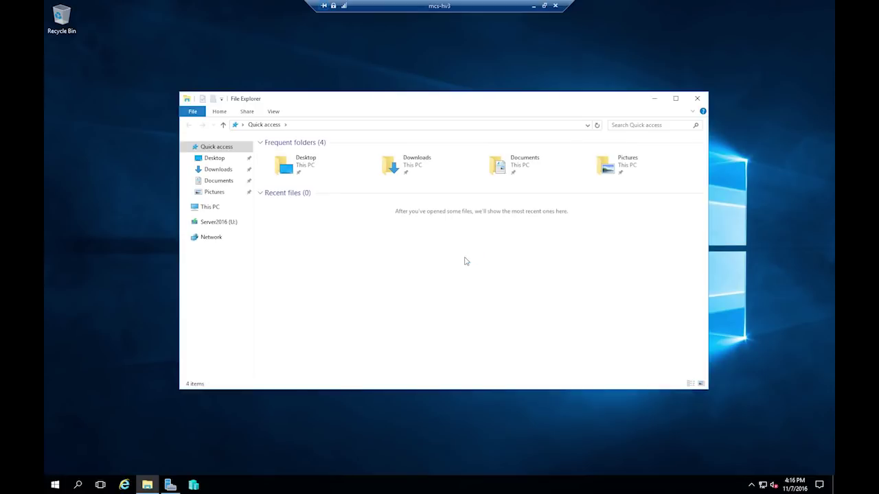
pyautogui.click(209, 207)
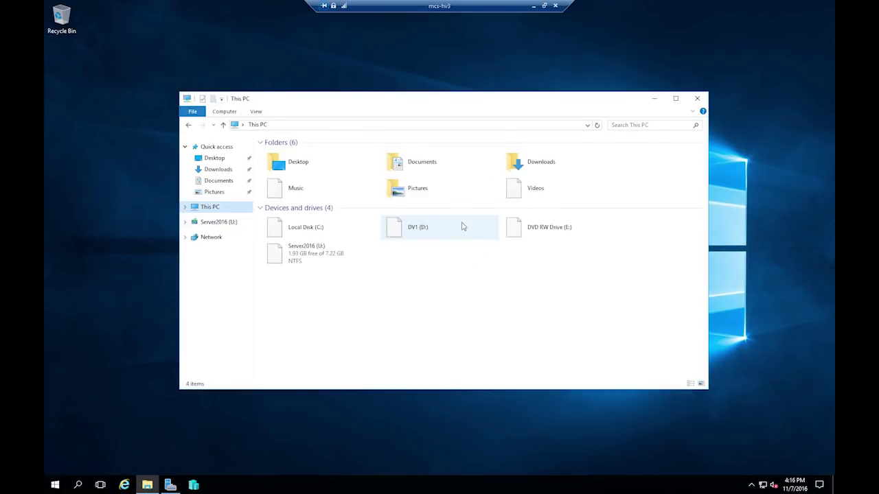
pyautogui.doubleClick(431, 231)
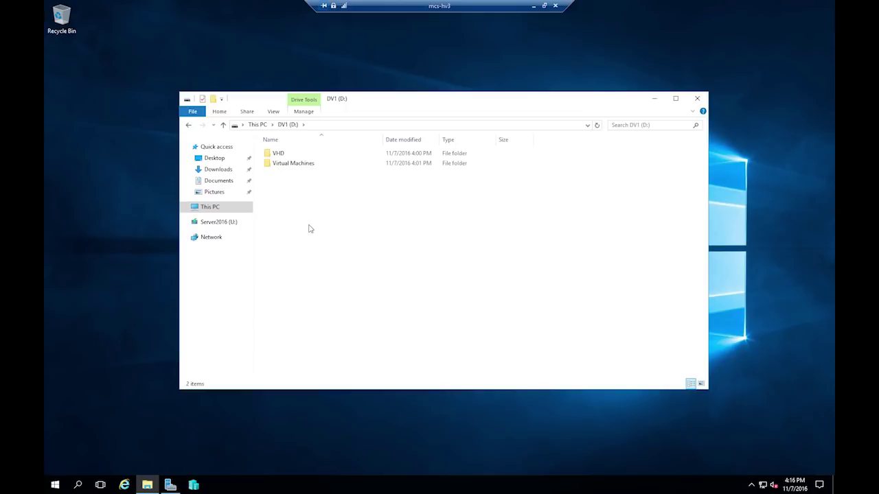
pyautogui.rightClick(309, 229)
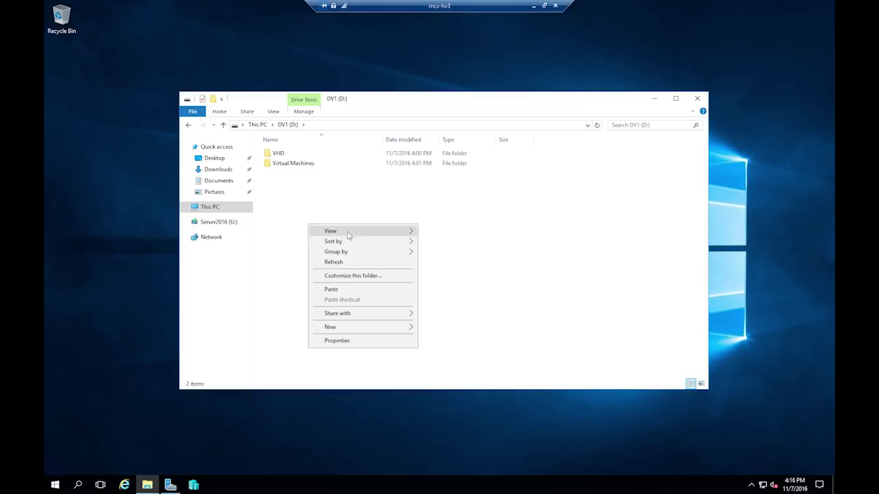
pyautogui.moveTo(382, 333)
pyautogui.click(437, 328)
pyautogui.write('ISO')
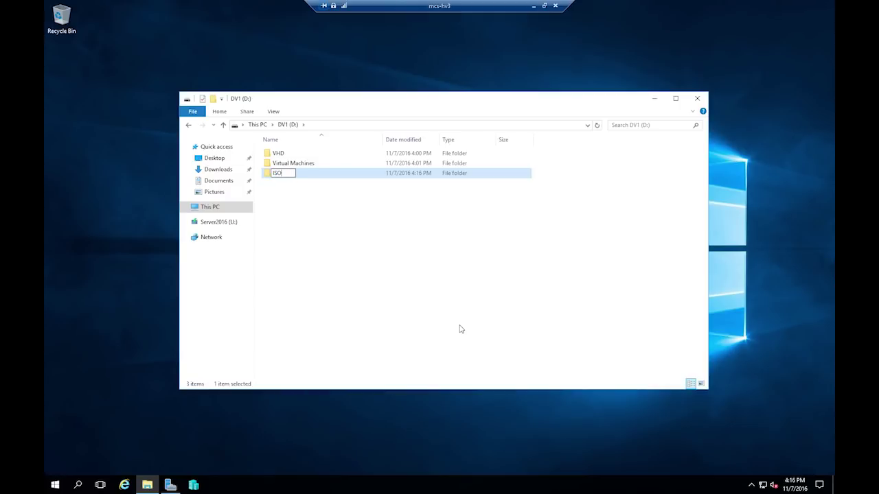
pyautogui.press('Return')
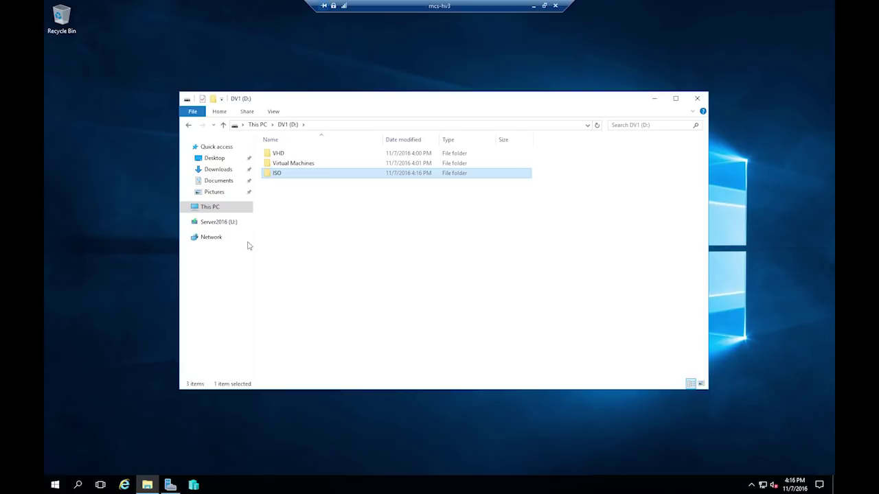
# - Browse the network computer MCS-SAN1 to the Windows 10 Ent folder under apps, Microsoft Partner Downloads
pyautogui.click(213, 241)
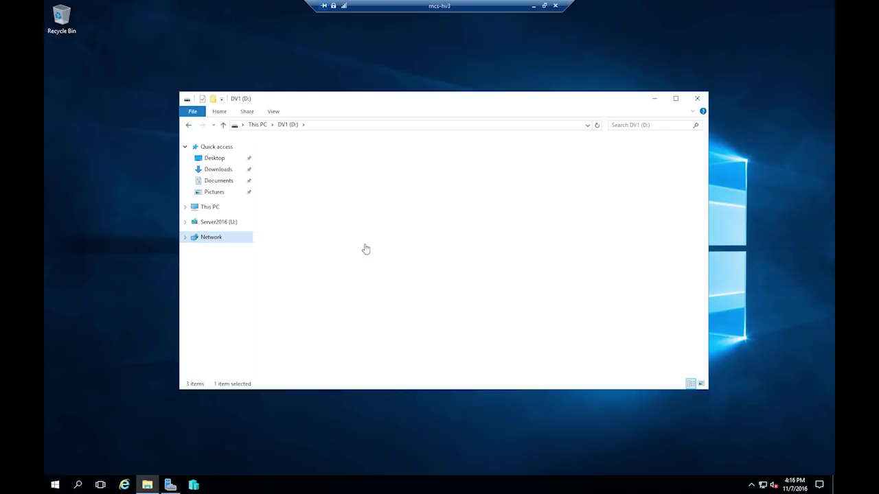
pyautogui.doubleClick(526, 189)
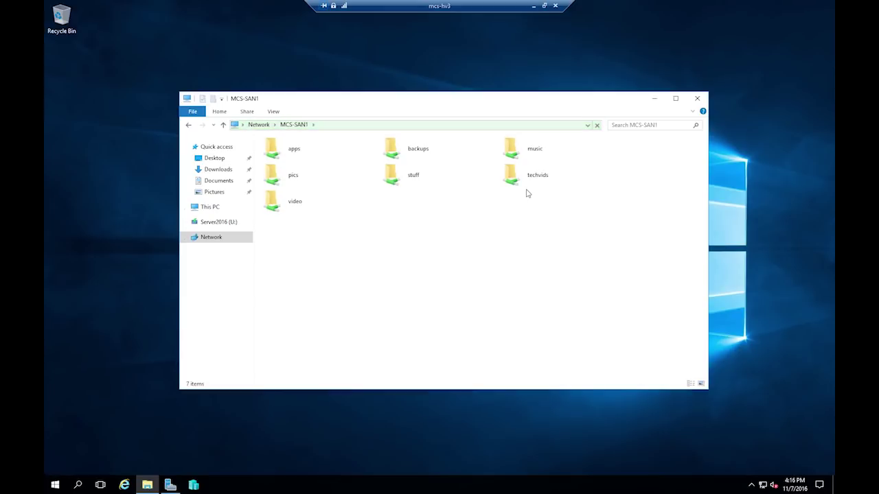
pyautogui.doubleClick(296, 150)
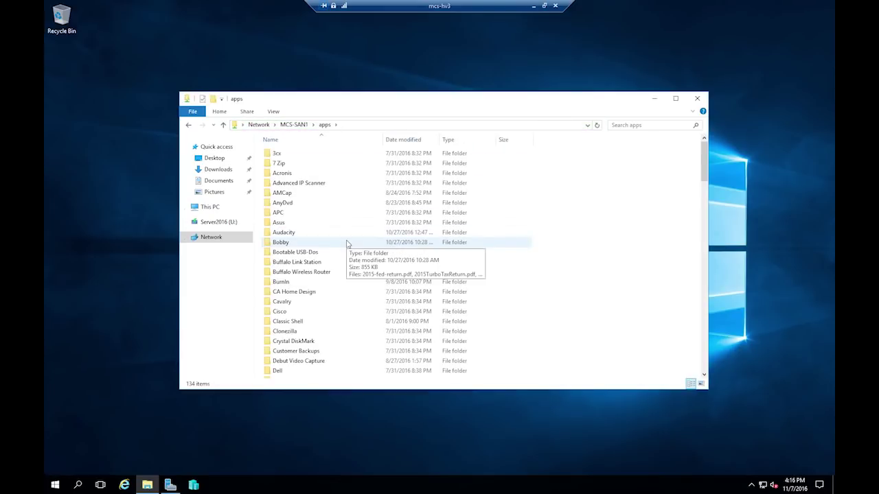
pyautogui.scroll(-7, 347, 244)
pyautogui.scroll(-11, 347, 244)
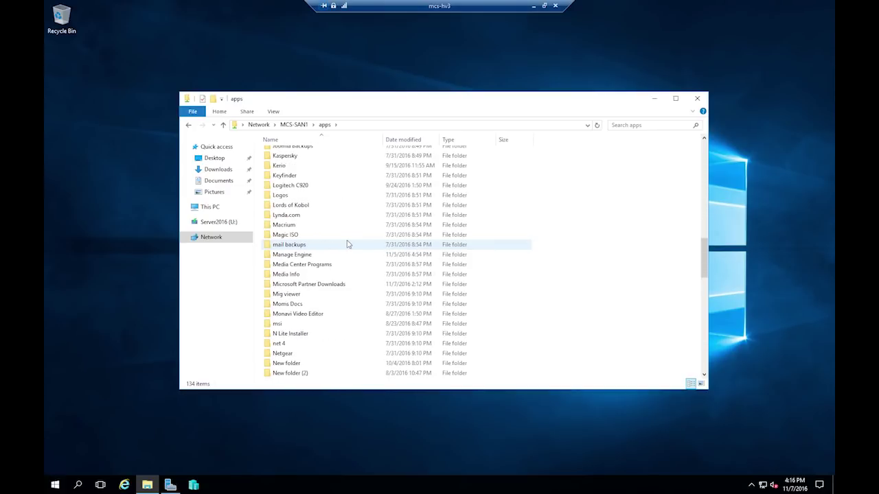
pyautogui.doubleClick(333, 285)
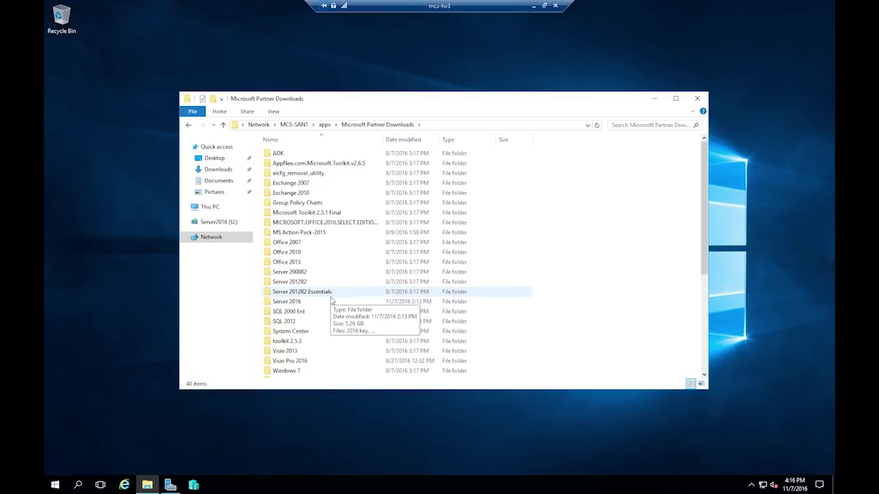
pyautogui.scroll(-1, 331, 300)
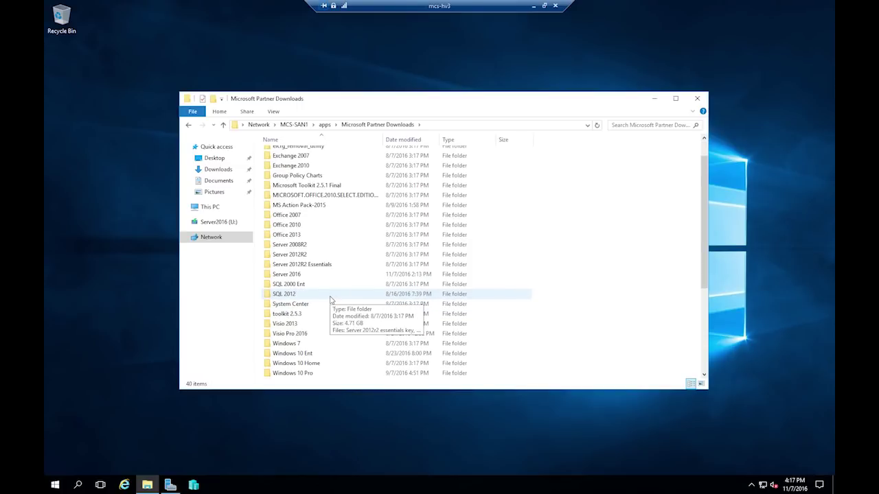
pyautogui.scroll(-3, 330, 300)
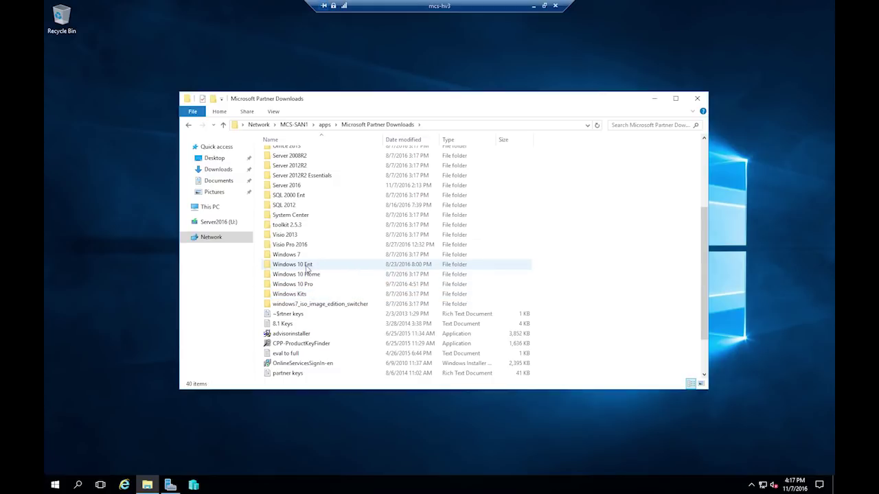
pyautogui.doubleClick(307, 269)
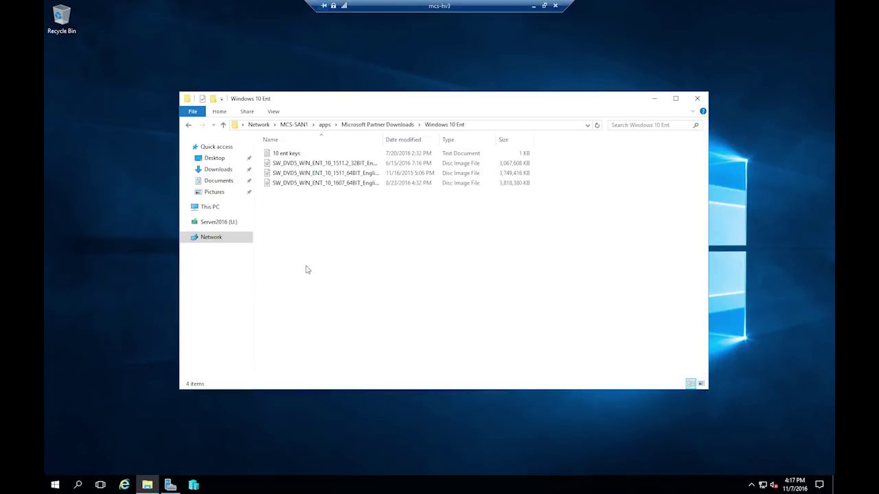
# - Widen the file name column, copy SW_DVD5_WIN_ENT_10_1607_64BIT_English_MLF_X21-07102 into D:\ISO and show the detailed copy progress
pyautogui.moveTo(382, 141); pyautogui.dragTo(474, 136)
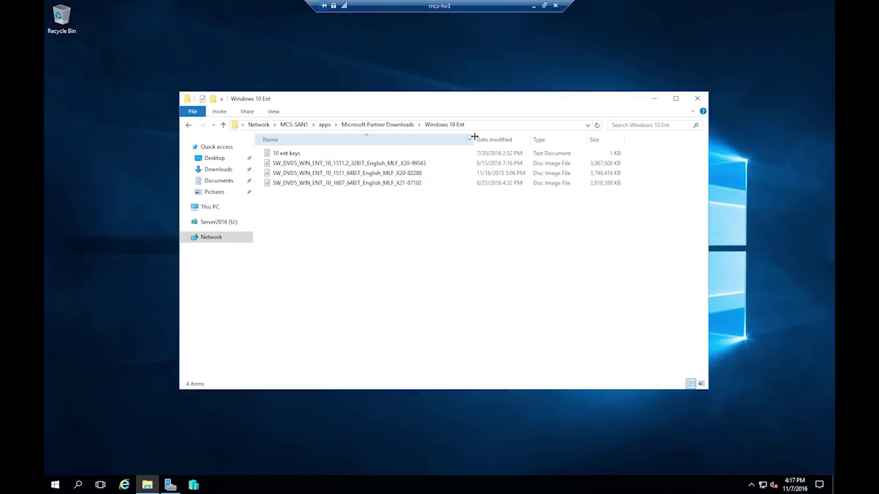
pyautogui.click(304, 187)
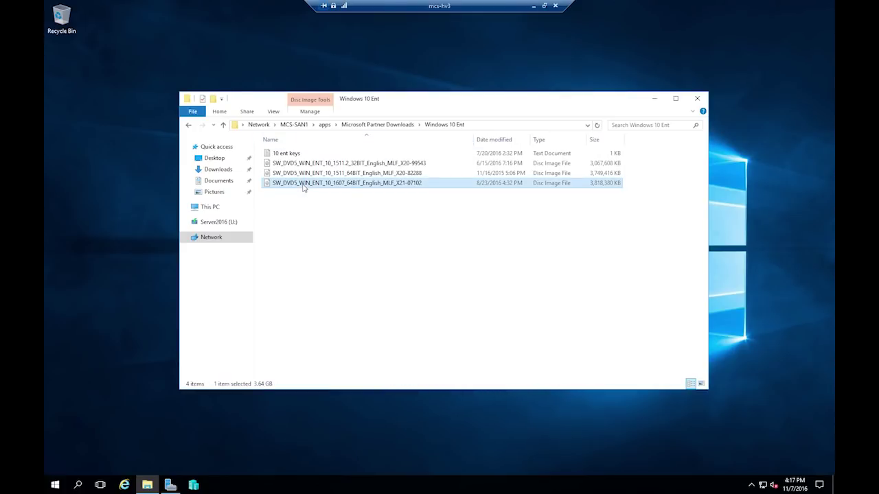
pyautogui.rightClick(302, 185)
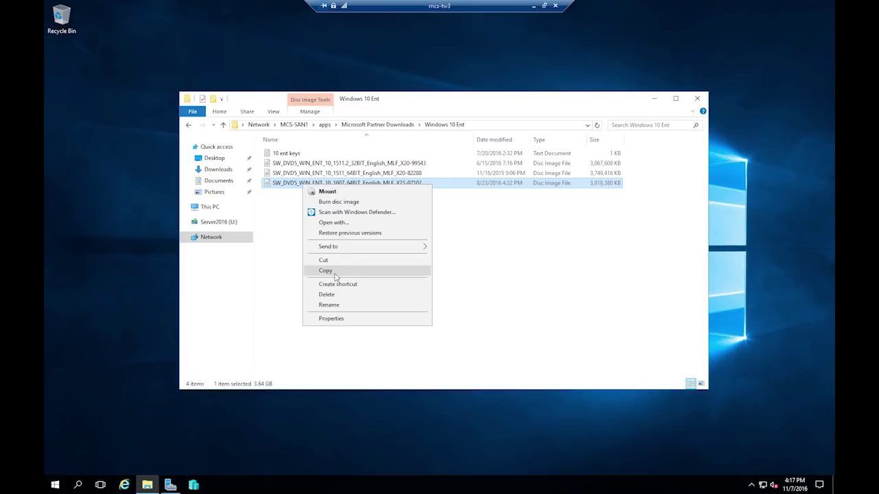
pyautogui.click(325, 271)
pyautogui.click(210, 208)
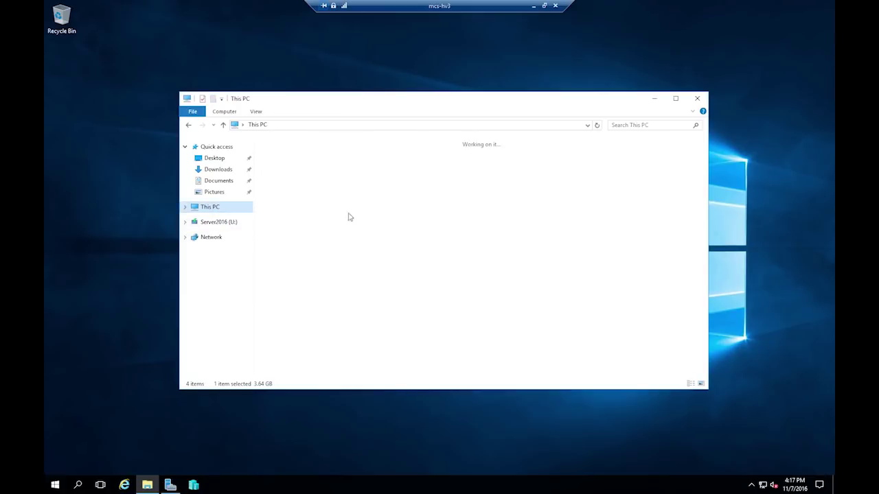
pyautogui.doubleClick(463, 219)
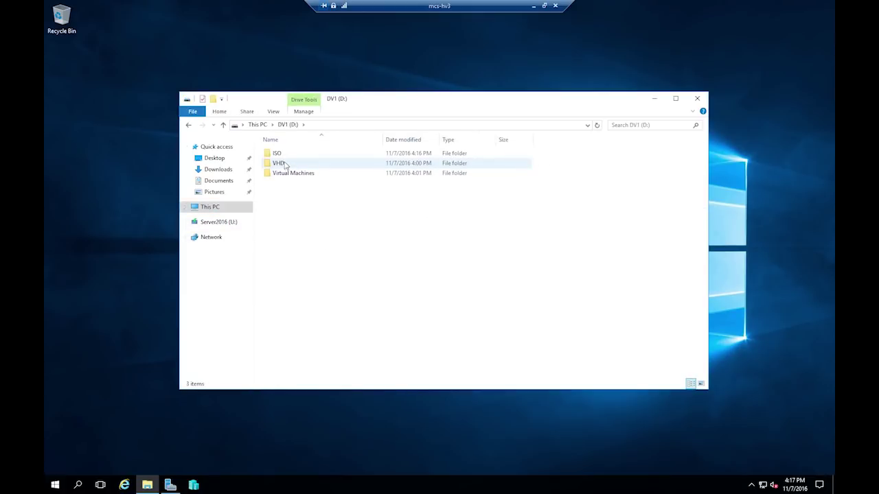
pyautogui.doubleClick(278, 153)
pyautogui.rightClick(319, 233)
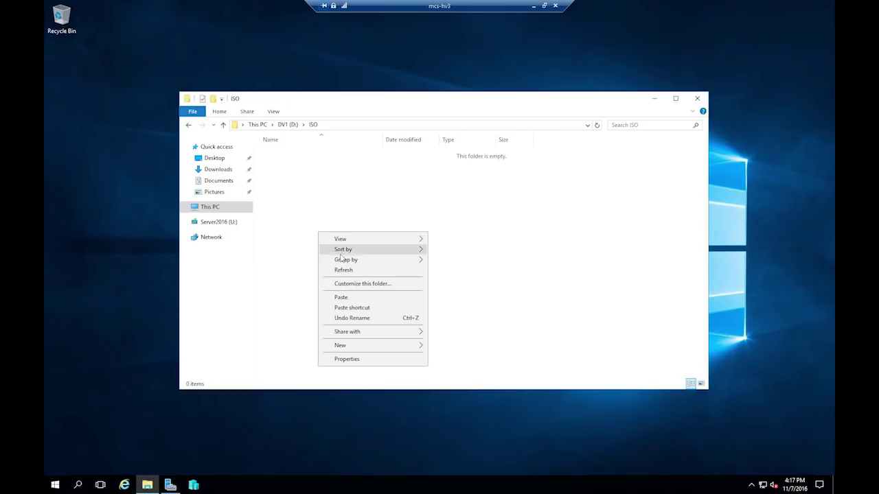
pyautogui.click(342, 298)
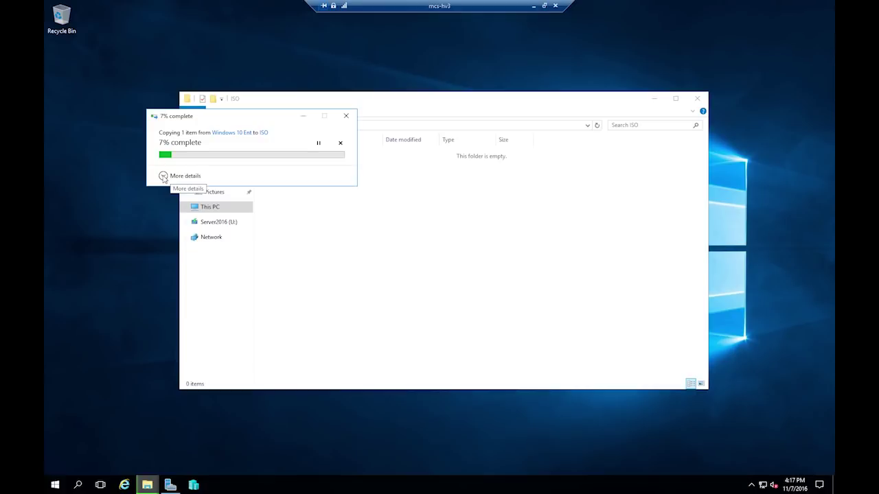
pyautogui.click(164, 176)
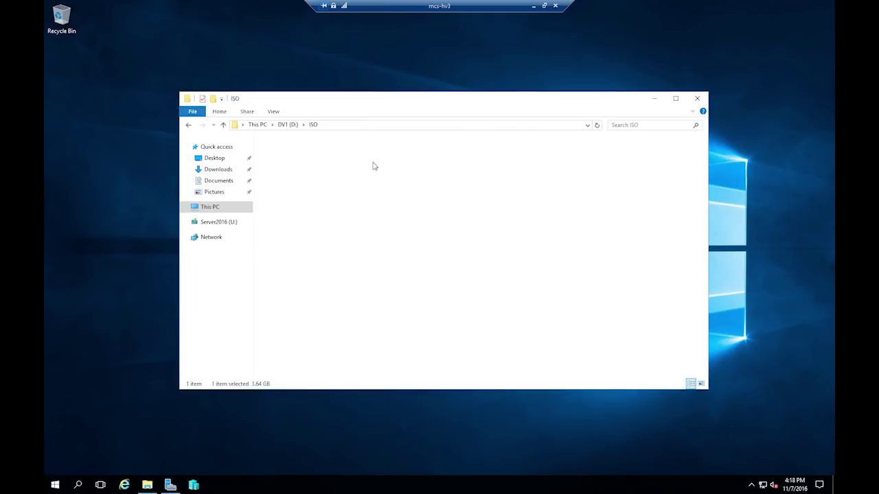
# - Browse the network computer MCS-SAN1 to the 64 bit folder under apps, Microsoft Partner Downloads, Windows 7
pyautogui.click(204, 240)
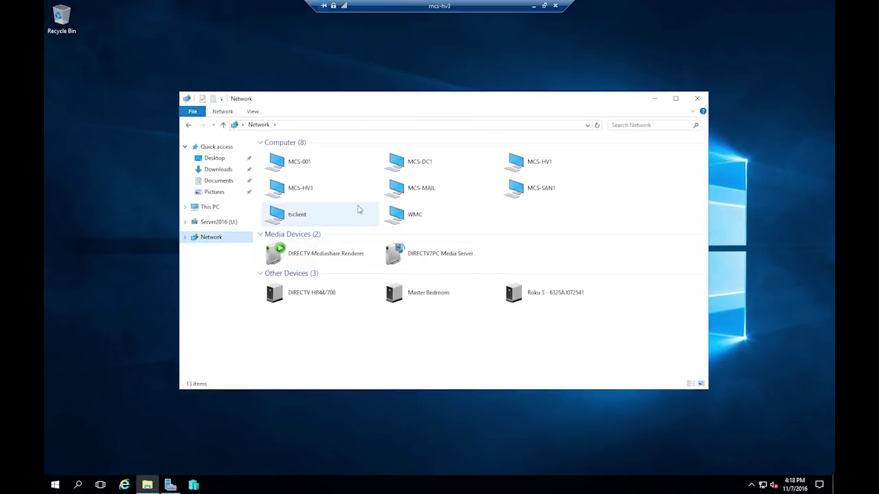
pyautogui.doubleClick(528, 193)
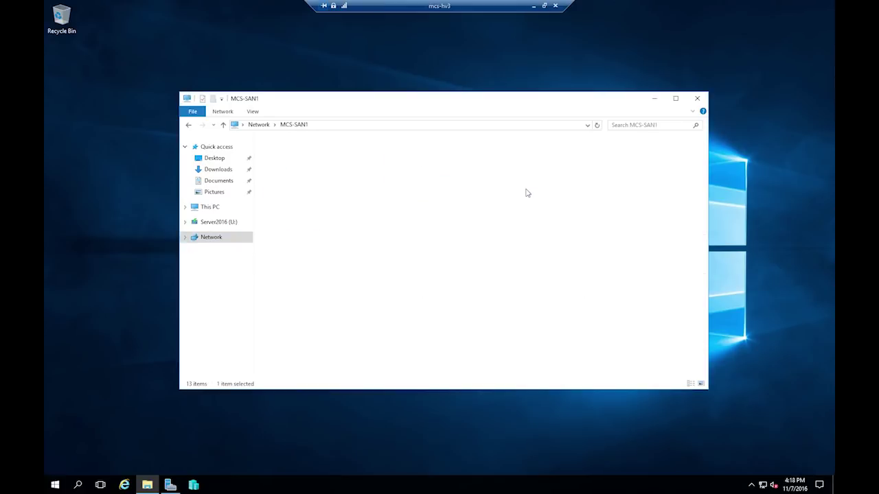
pyautogui.doubleClick(318, 159)
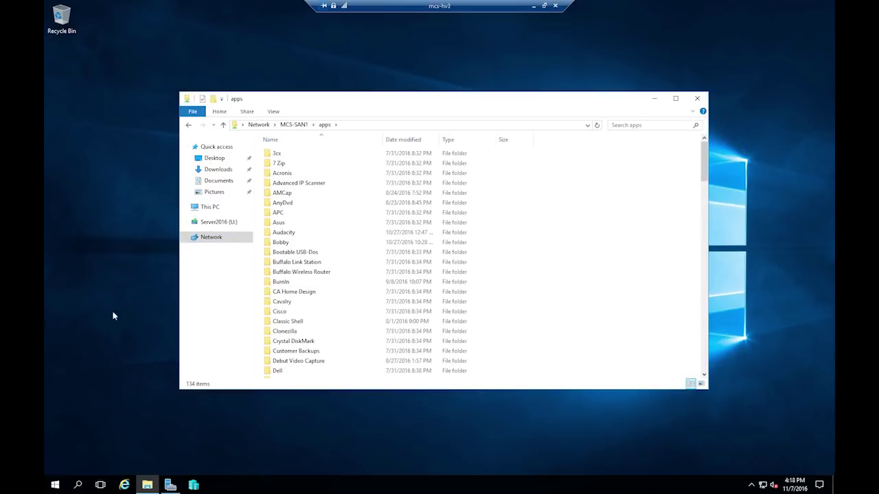
pyautogui.scroll(-2, 362, 282)
pyautogui.scroll(-10, 362, 281)
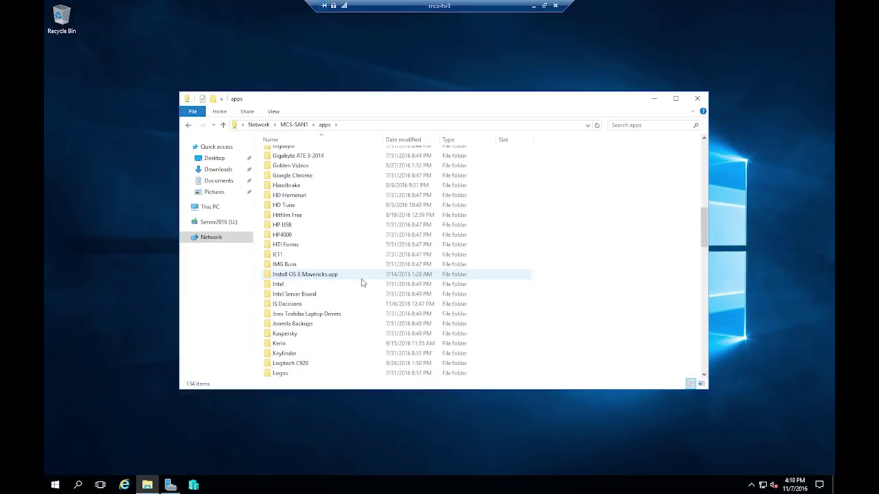
pyautogui.scroll(-7, 319, 306)
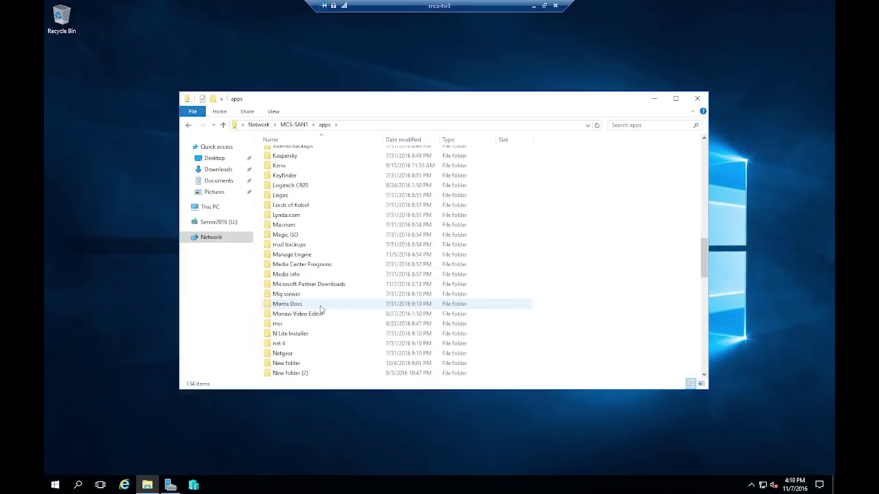
pyautogui.doubleClick(329, 256)
pyautogui.scroll(-3, 327, 258)
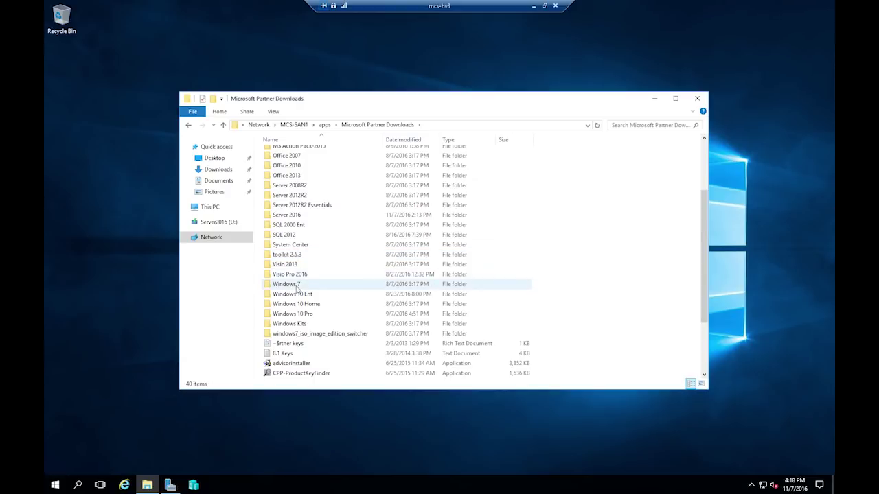
pyautogui.doubleClick(318, 283)
pyautogui.doubleClick(277, 164)
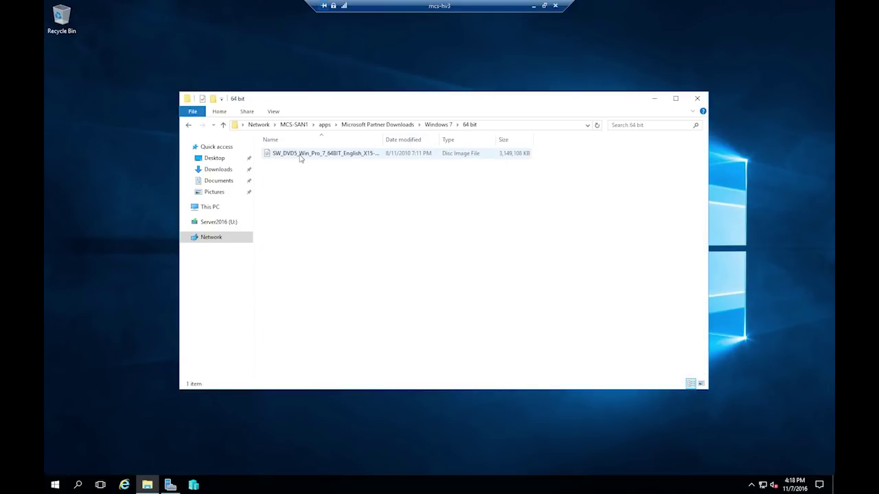
# - Copy the disc image SW_DVD5_Win_Pro_7_64BIT_English_X15-65805 into the ISO folder on the DV1 (D:) drive
pyautogui.rightClick(300, 157)
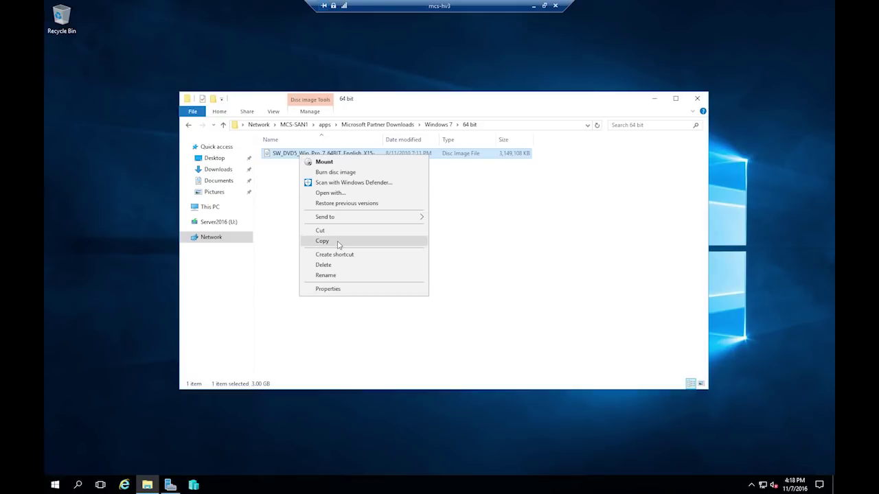
pyautogui.click(343, 240)
pyautogui.click(212, 207)
pyautogui.doubleClick(446, 224)
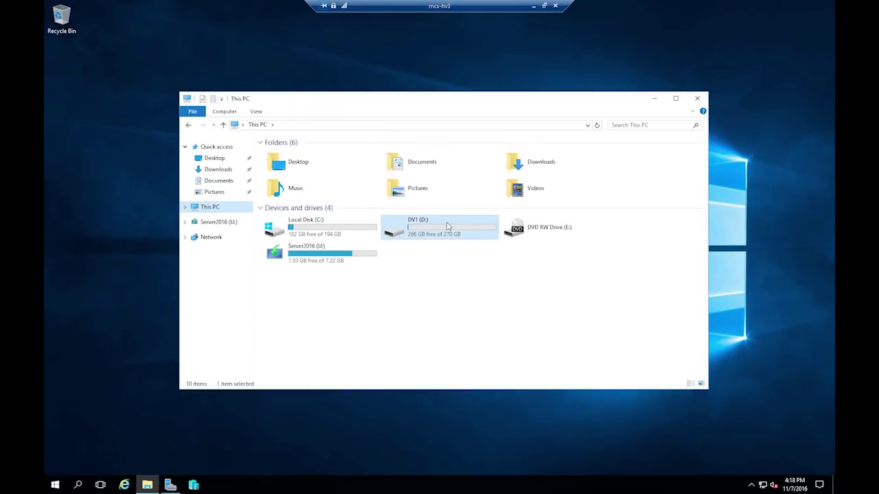
pyautogui.click(280, 155)
pyautogui.doubleClick(278, 156)
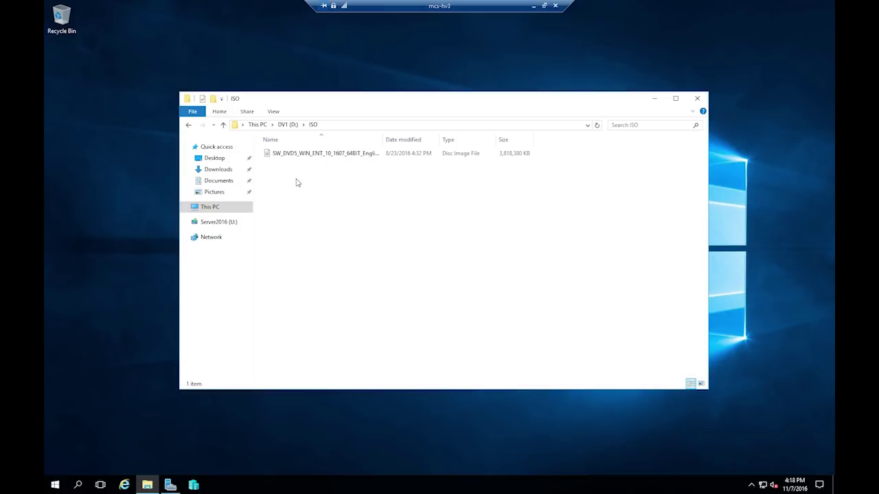
pyautogui.rightClick(296, 180)
pyautogui.click(336, 248)
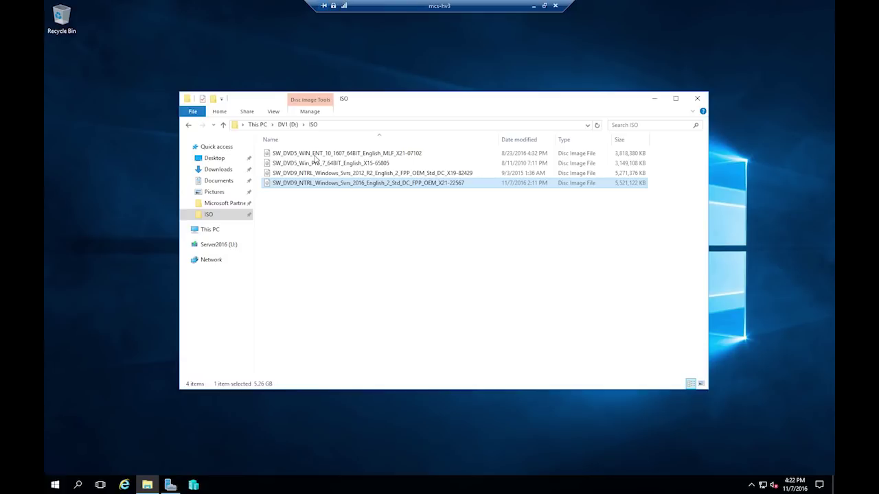
# - Review the Windows Server 2012 R2, Server 2016 and Windows 7 Pro disc images in D:\ISO
pyautogui.click(349, 174)
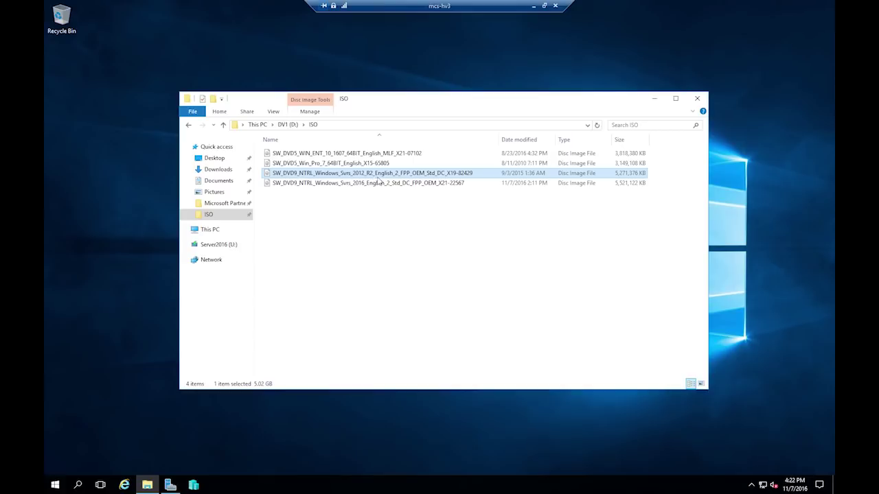
pyautogui.click(350, 184)
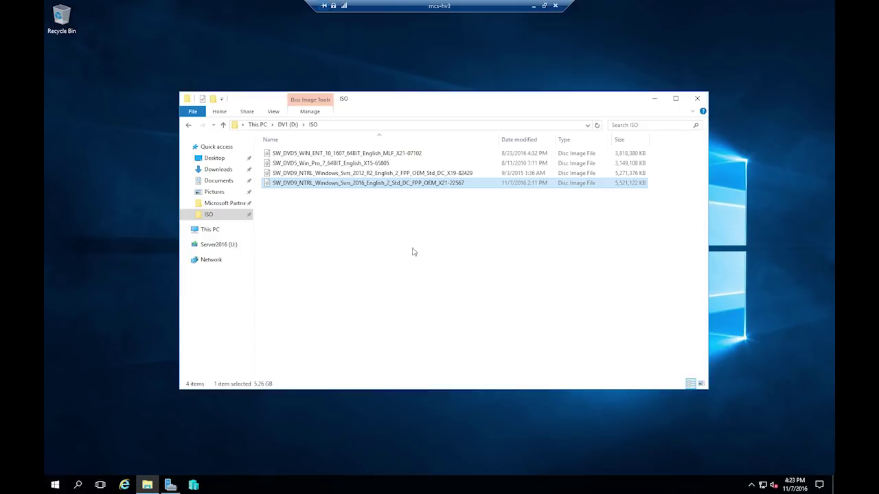
pyautogui.click(336, 166)
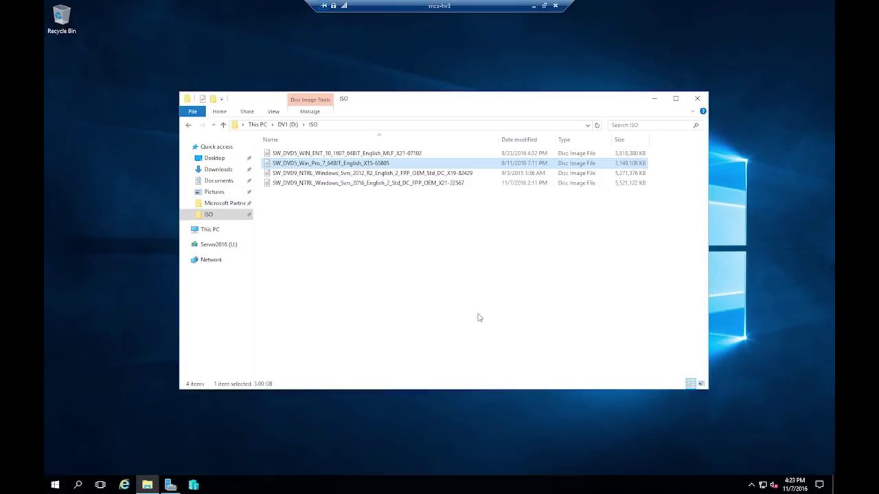
# - Minimize the mcs-hv3 remote session, switch to Chrome and search Google for ei.cfg windows 10 in a new tab
pyautogui.click(533, 7)
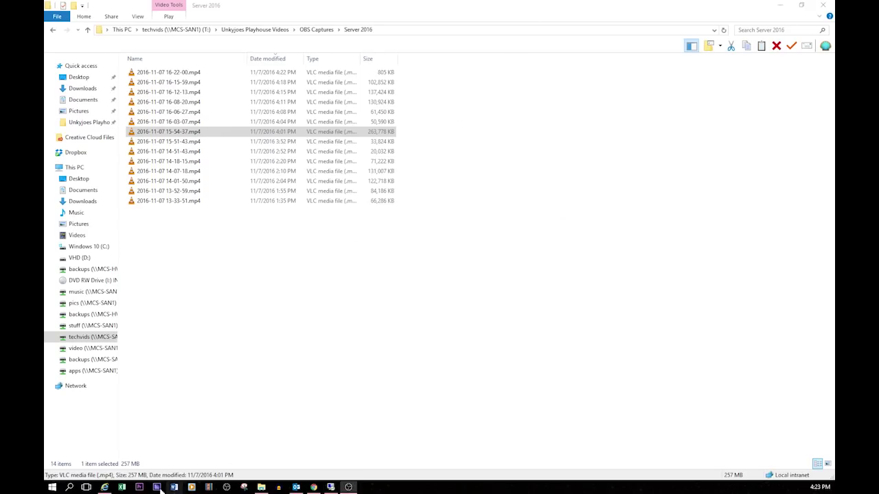
pyautogui.click(314, 487)
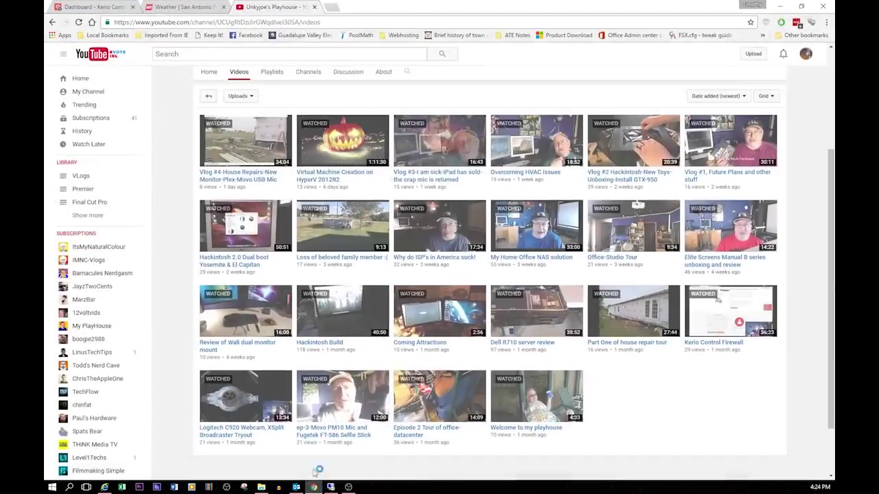
pyautogui.click(331, 8)
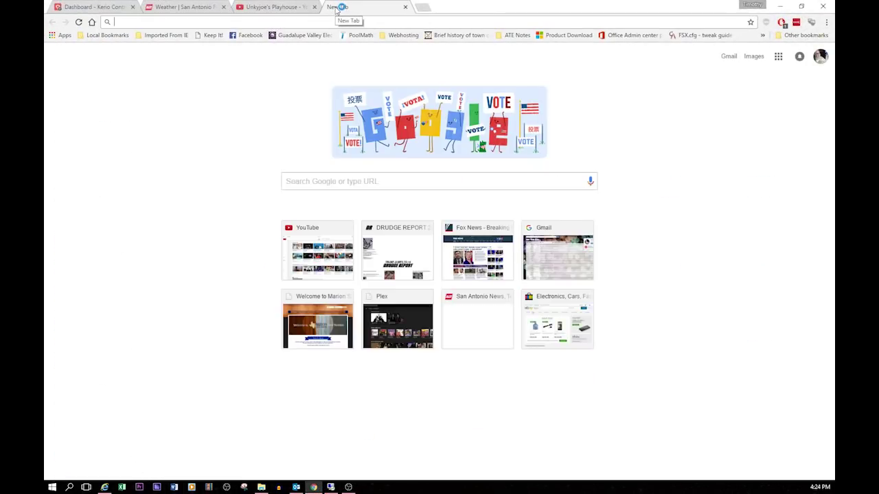
pyautogui.write('ei.cfg')
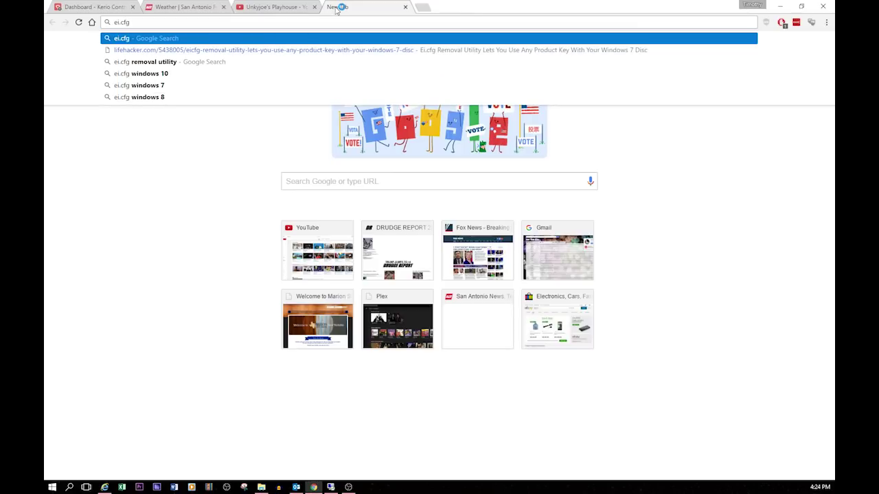
pyautogui.click(164, 73)
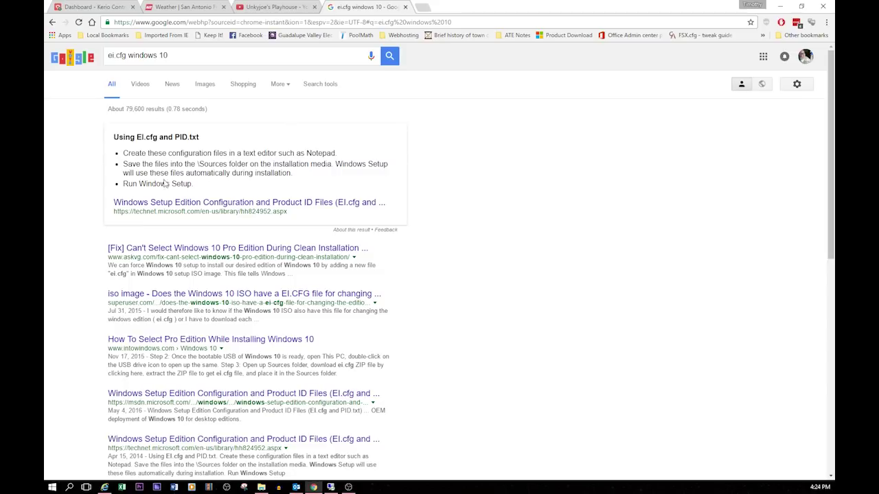
# - Open Microsoft's featured article on EI.cfg and PID.txt and examine how the files are used and formatted
pyautogui.click(199, 209)
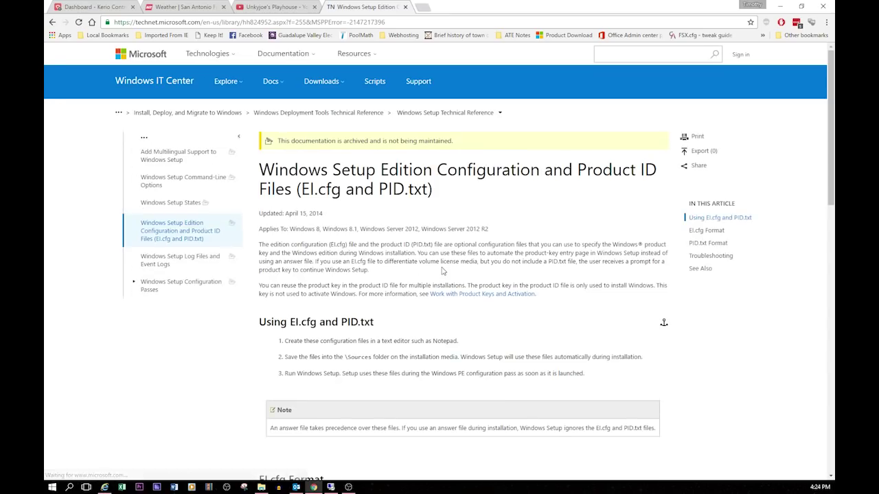
pyautogui.scroll(-2, 443, 270)
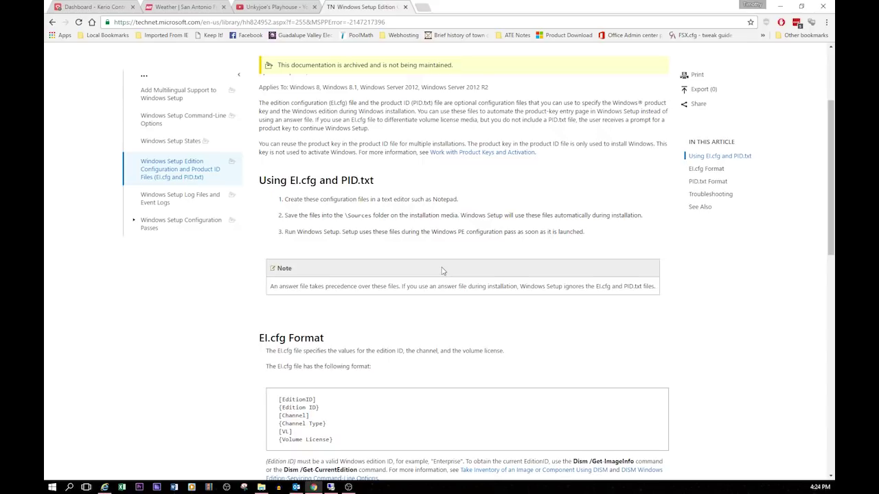
pyautogui.scroll(-2, 443, 270)
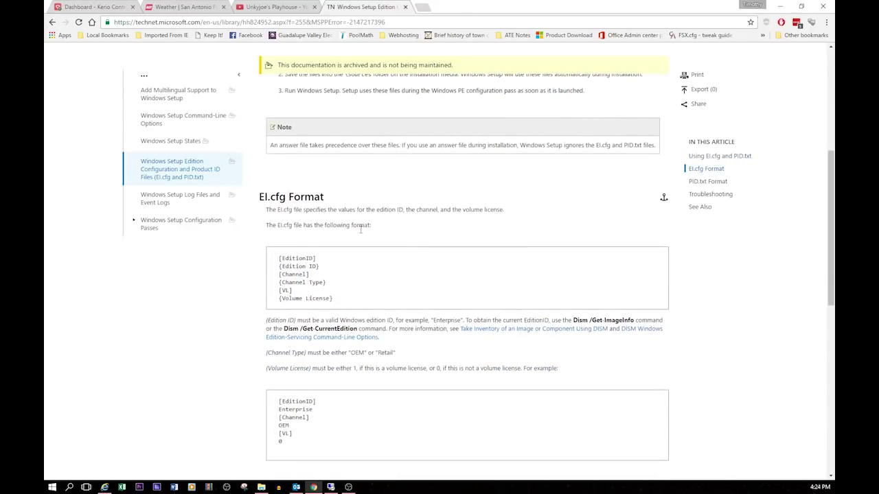
pyautogui.scroll(-1, 361, 230)
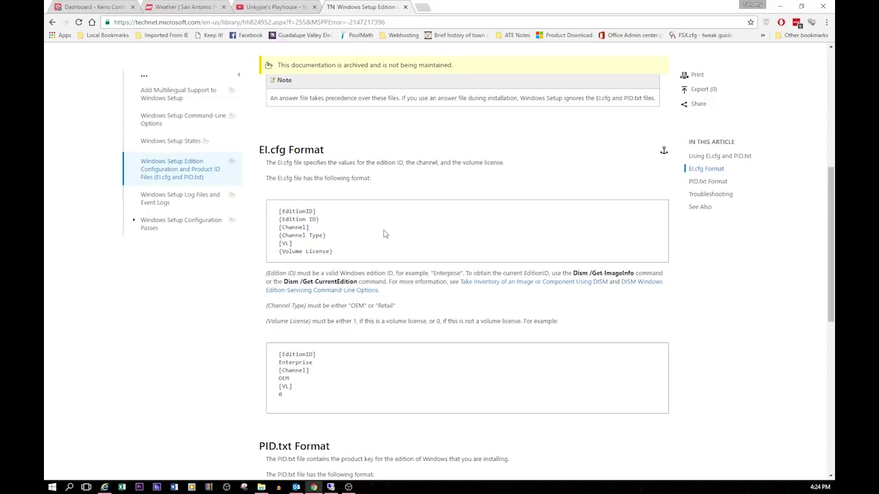
pyautogui.scroll(-3, 385, 234)
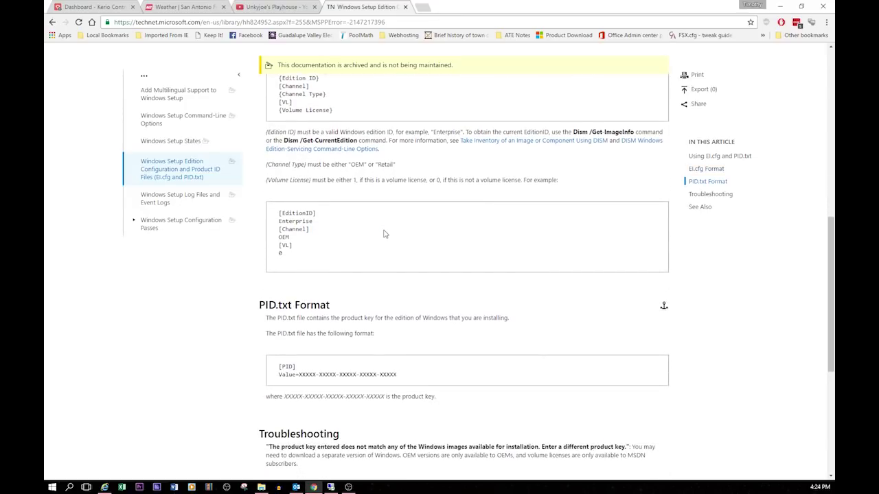
pyautogui.scroll(-4, 384, 234)
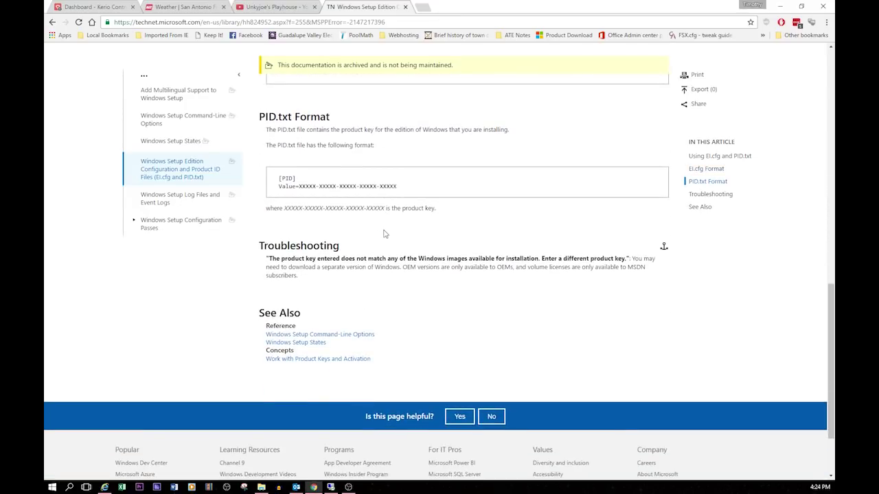
pyautogui.scroll(1, 401, 211)
pyautogui.scroll(6, 401, 210)
pyautogui.scroll(4, 402, 214)
pyautogui.scroll(3, 402, 215)
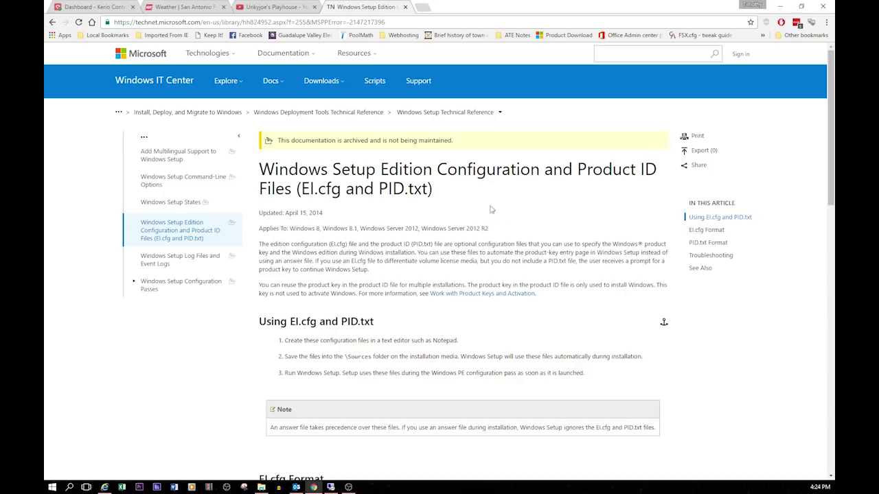
# - Return to the search results and look through the other pages about ei.cfg for Windows 10
pyautogui.click(53, 23)
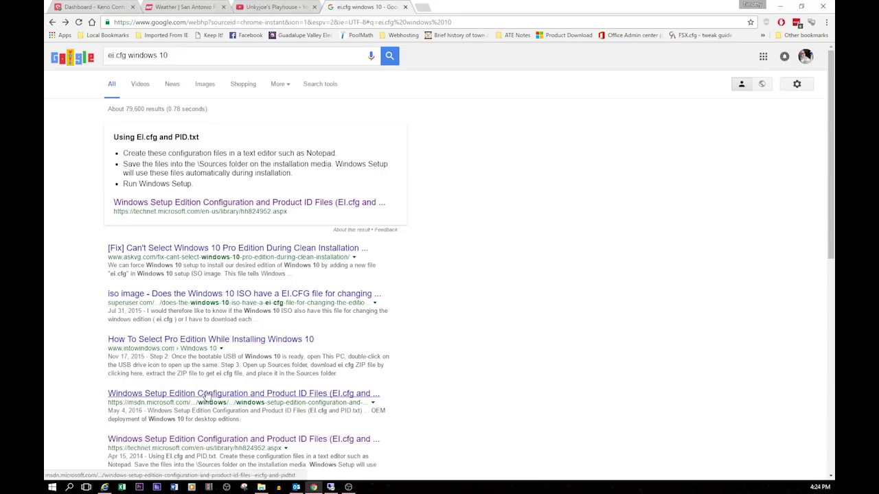
pyautogui.scroll(-2, 206, 395)
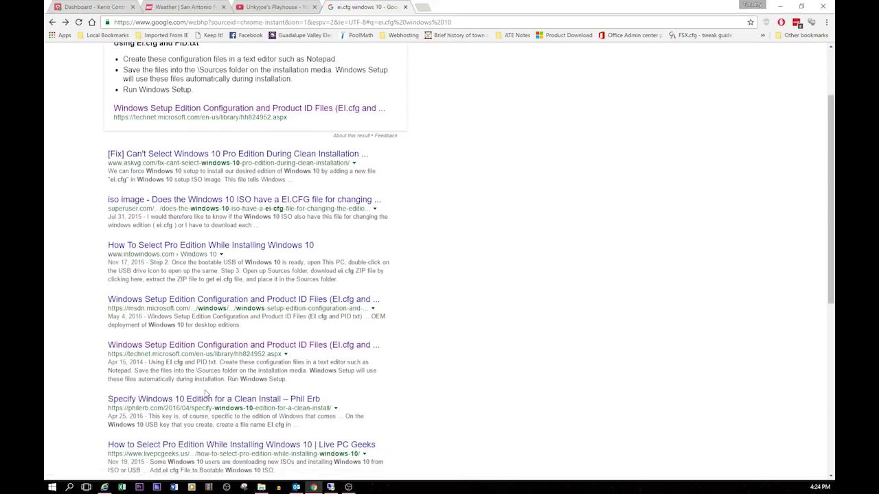
pyautogui.scroll(-2, 204, 394)
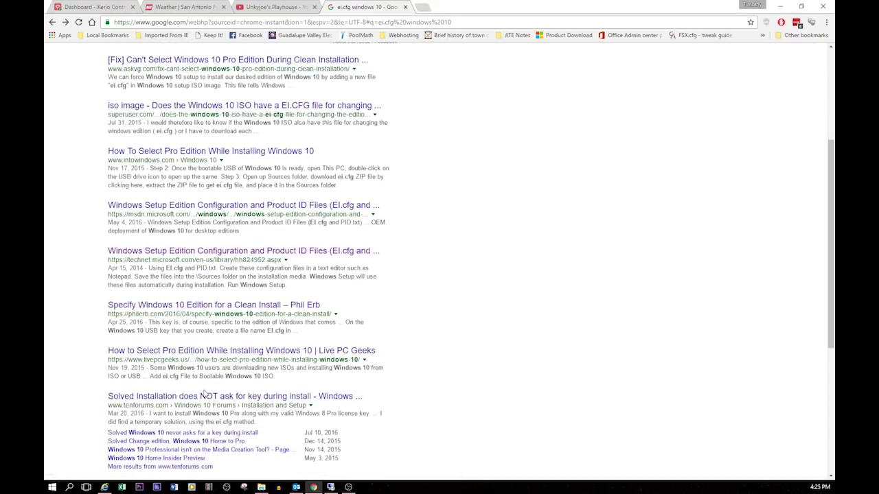
pyautogui.scroll(4, 205, 395)
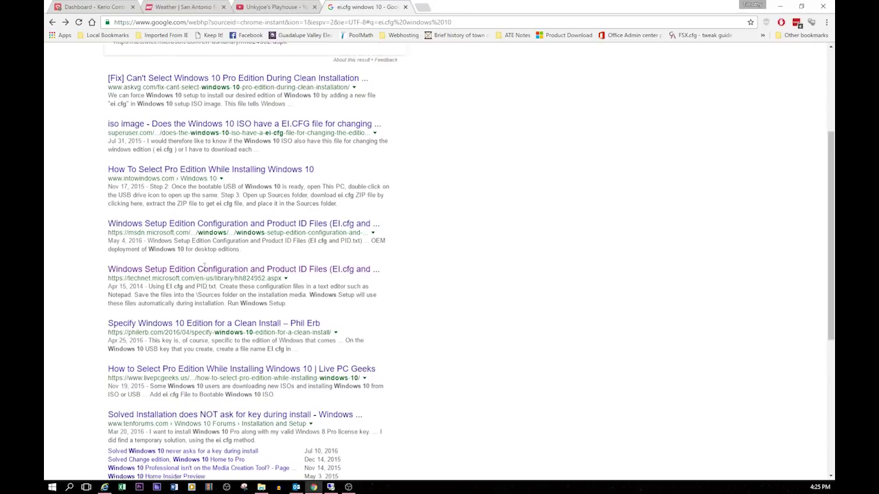